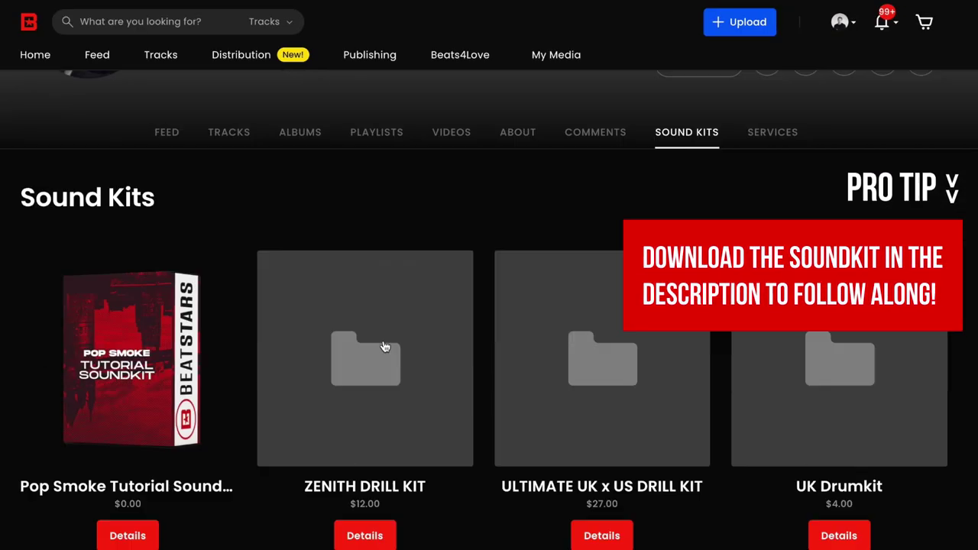
Step: Open the Pop Smoke Tutorial Sound Kit page on BeatStars and download it for free
{"action": "left_click", "coordinate": [130, 360]}
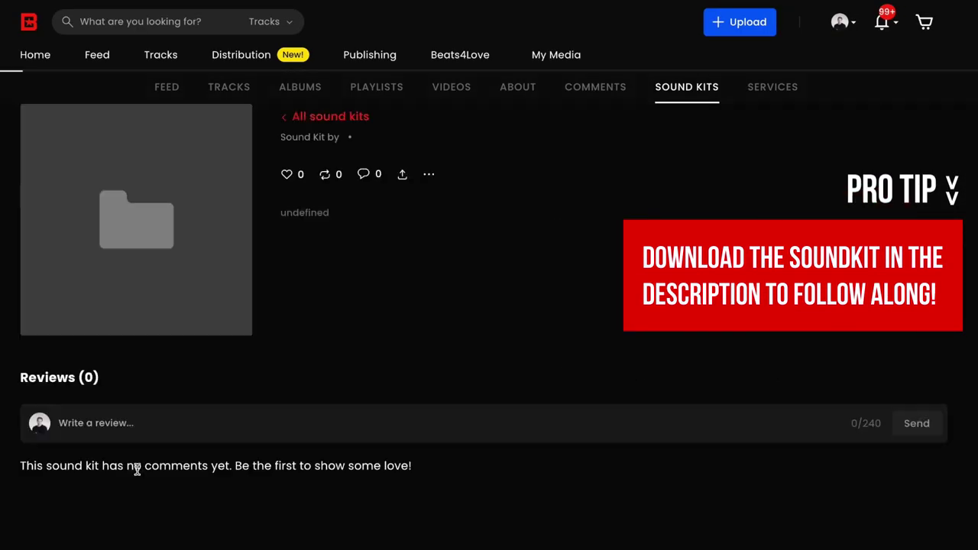
{"action": "left_click", "coordinate": [430, 219]}
{"action": "left_click", "coordinate": [504, 318]}
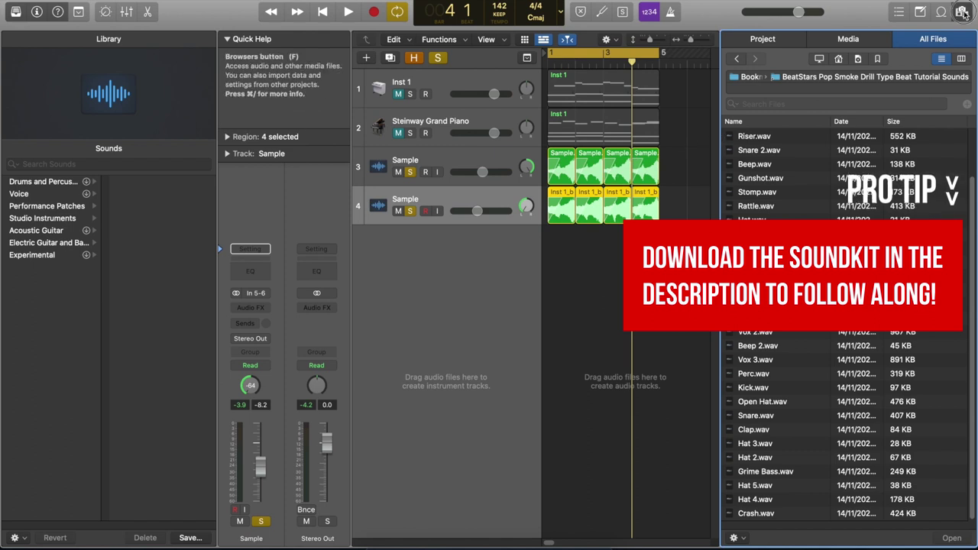
{"action": "left_click", "coordinate": [961, 12]}
{"action": "left_click", "coordinate": [961, 13]}
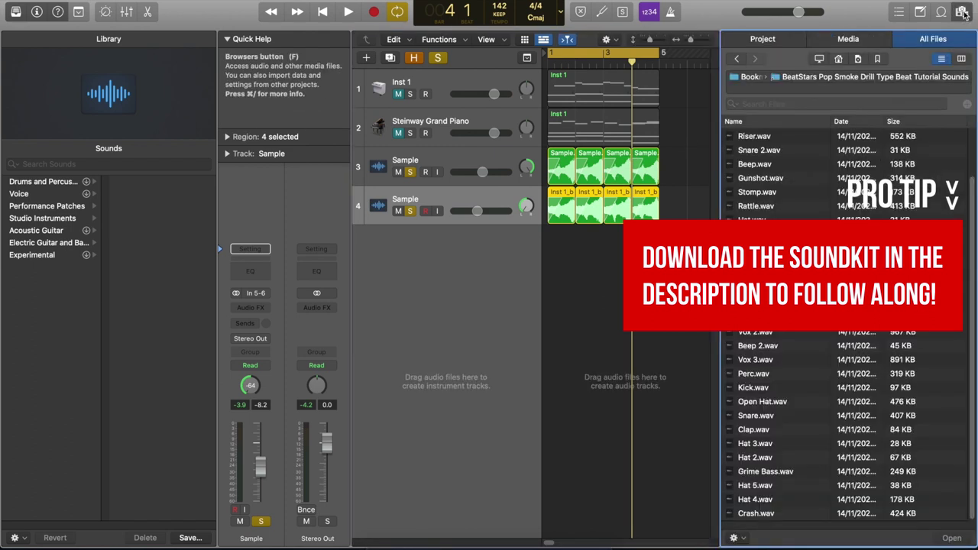
{"action": "left_click", "coordinate": [839, 58]}
{"action": "left_click", "coordinate": [764, 232]}
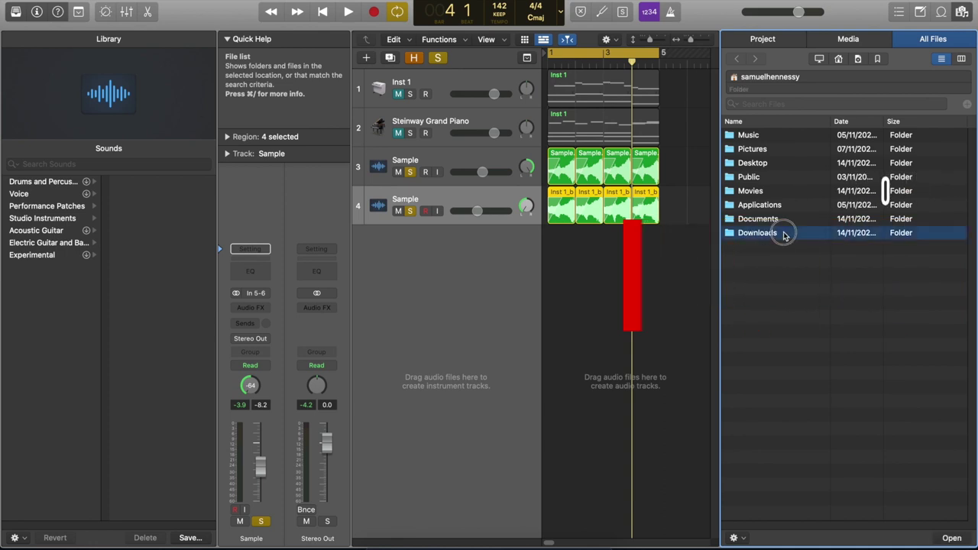
{"action": "left_click", "coordinate": [769, 289]}
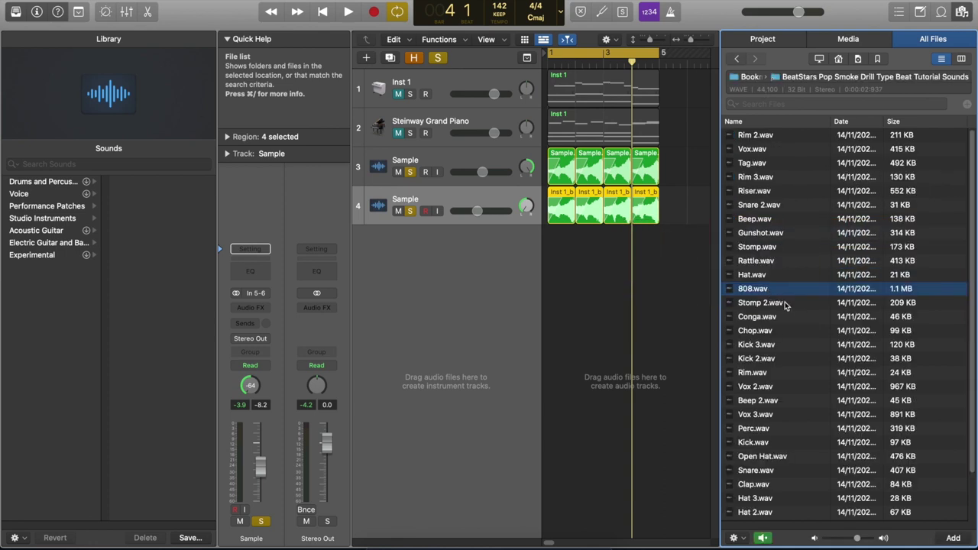
{"action": "left_click_drag", "start_coordinate": [782, 295], "coordinate": [445, 257]}
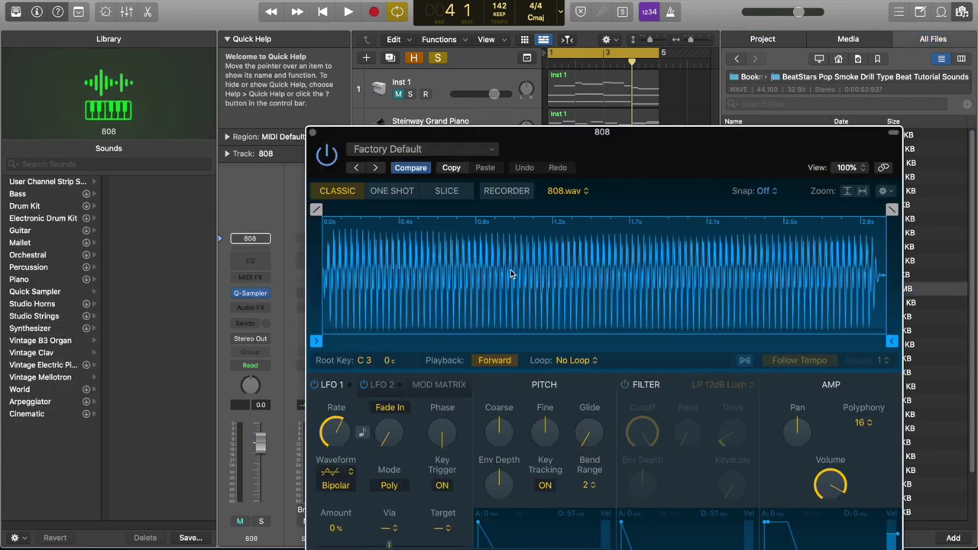
{"action": "left_click_drag", "start_coordinate": [437, 133], "coordinate": [395, 29]}
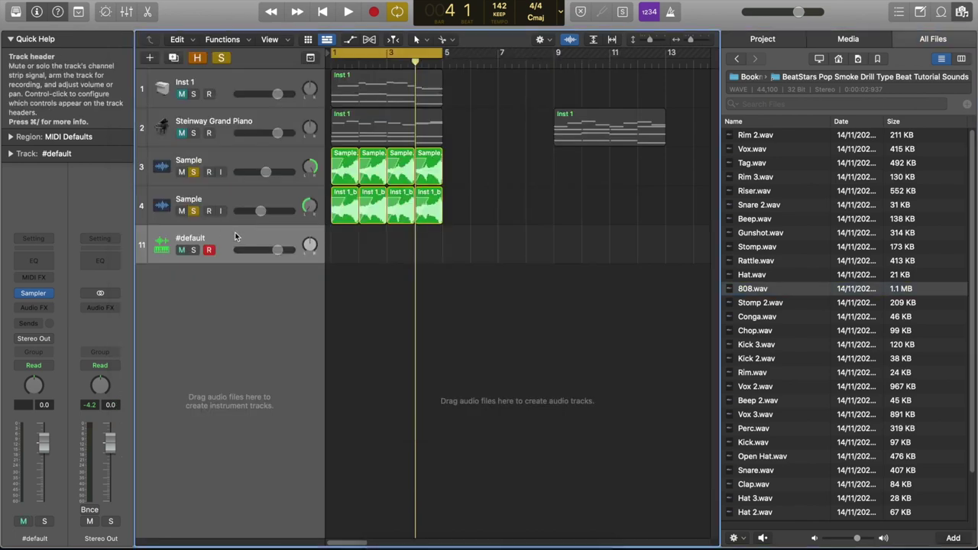
{"action": "key", "text": "super+BackSpace"}
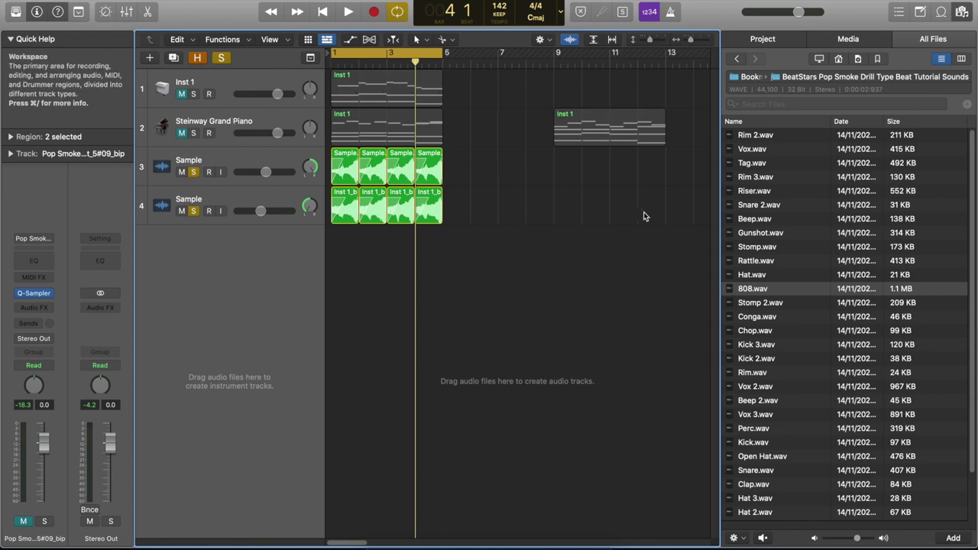
Step: Add a new Software Instrument track using the mono multi-sample Sampler
{"action": "left_click", "coordinate": [150, 57]}
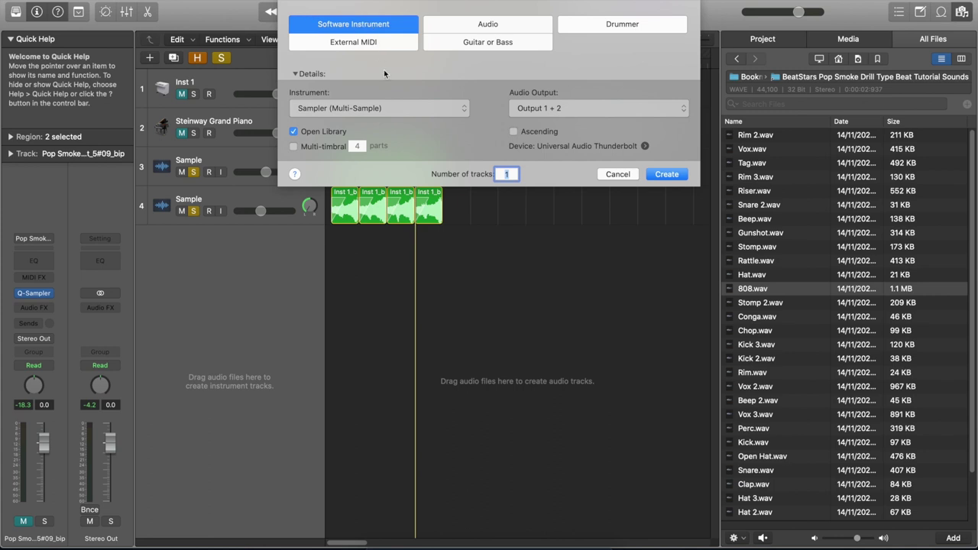
{"action": "left_click", "coordinate": [401, 108]}
{"action": "mouse_move", "coordinate": [390, 281]}
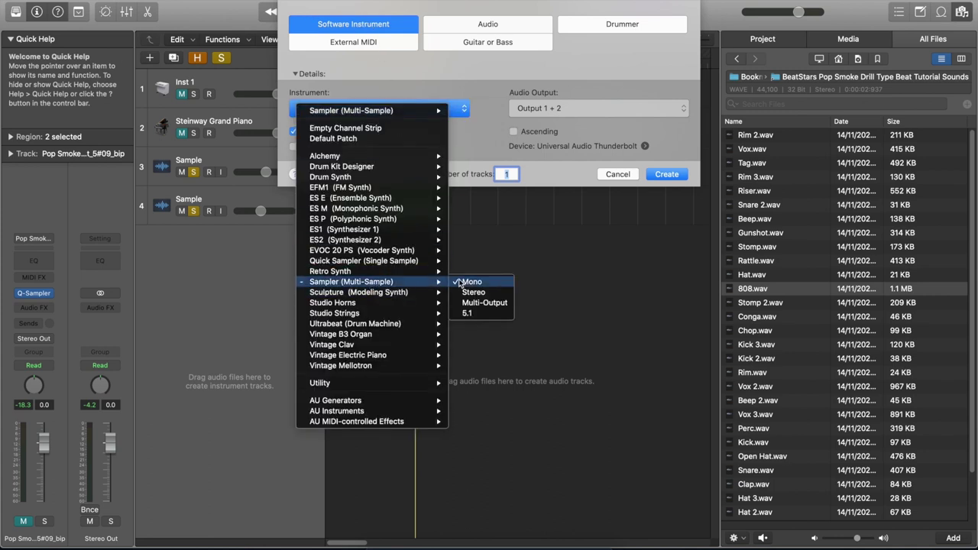
{"action": "left_click", "coordinate": [470, 282]}
{"action": "left_click", "coordinate": [672, 174]}
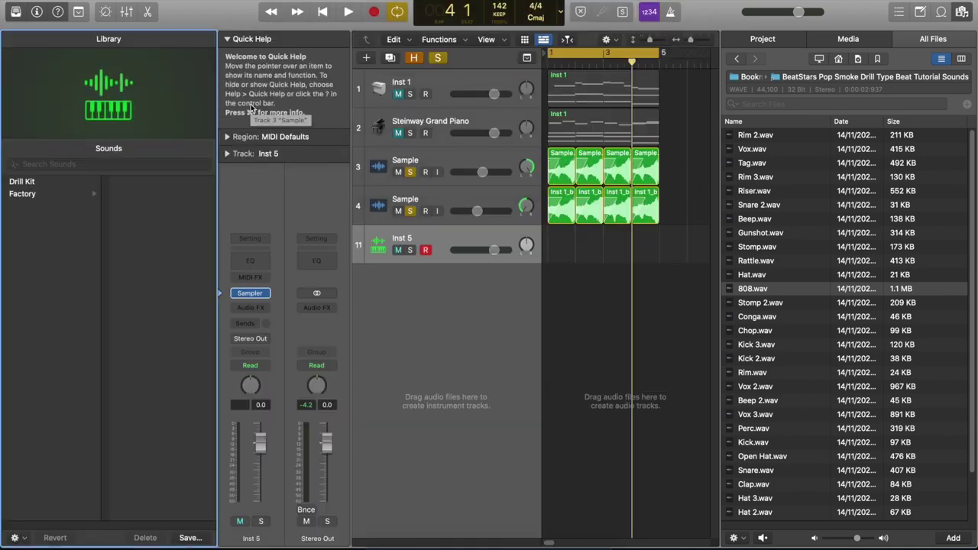
Step: Load 808.wav into the Inst 5 Sampler and audition it
{"action": "left_click", "coordinate": [254, 294]}
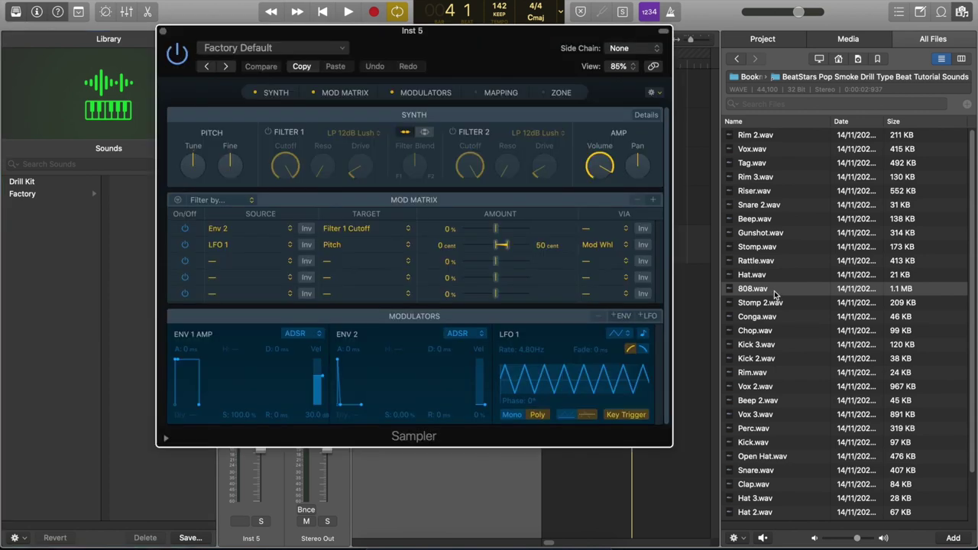
{"action": "left_click_drag", "start_coordinate": [775, 290], "coordinate": [493, 92]}
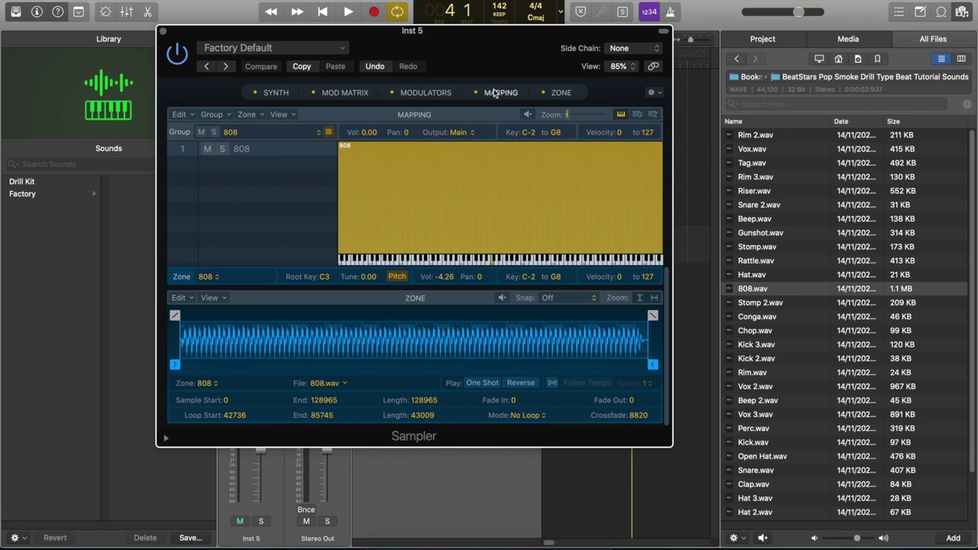
{"action": "left_click", "coordinate": [588, 280]}
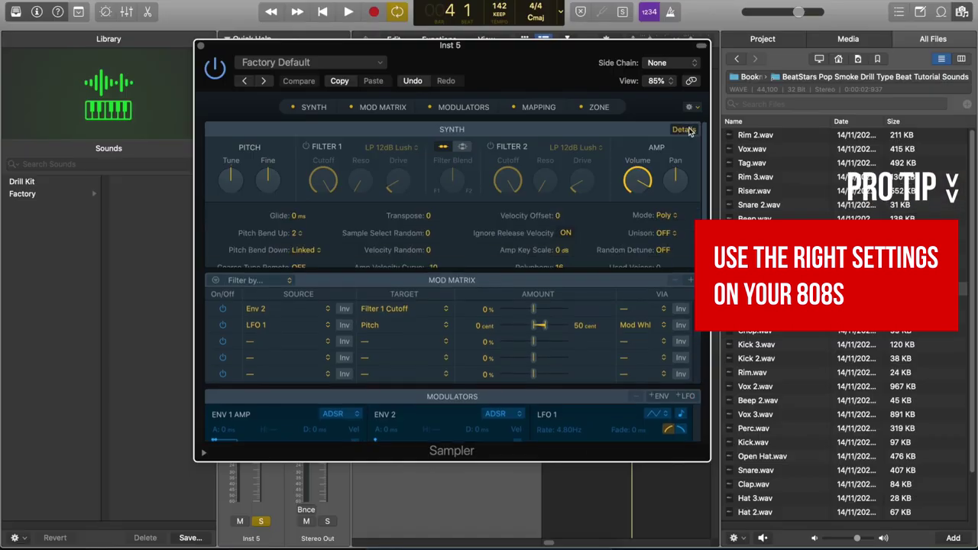
Step: Set the 808 to Legato, enable Filter 1 with 87.9% cutoff and 11.4% drive, detune -5 cents
{"action": "left_click", "coordinate": [662, 215]}
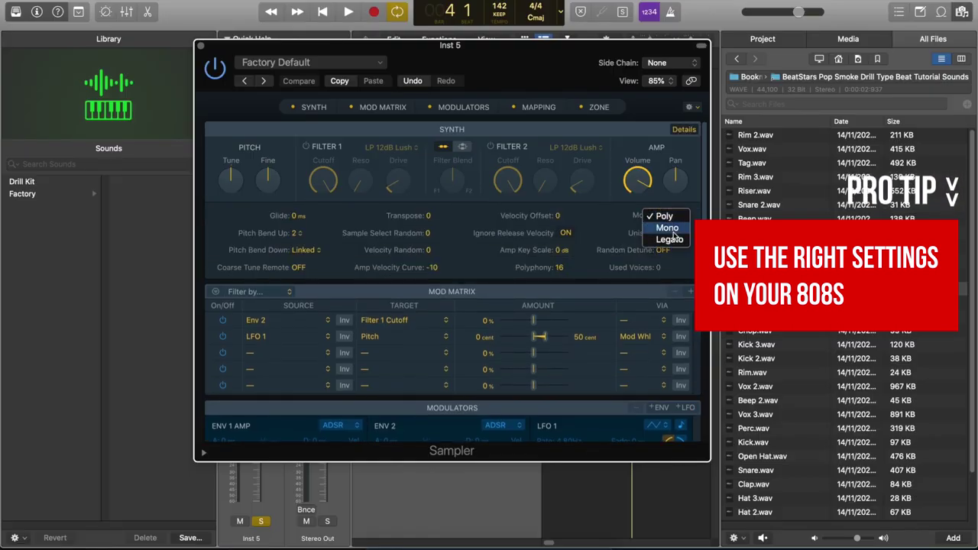
{"action": "left_click", "coordinate": [669, 239]}
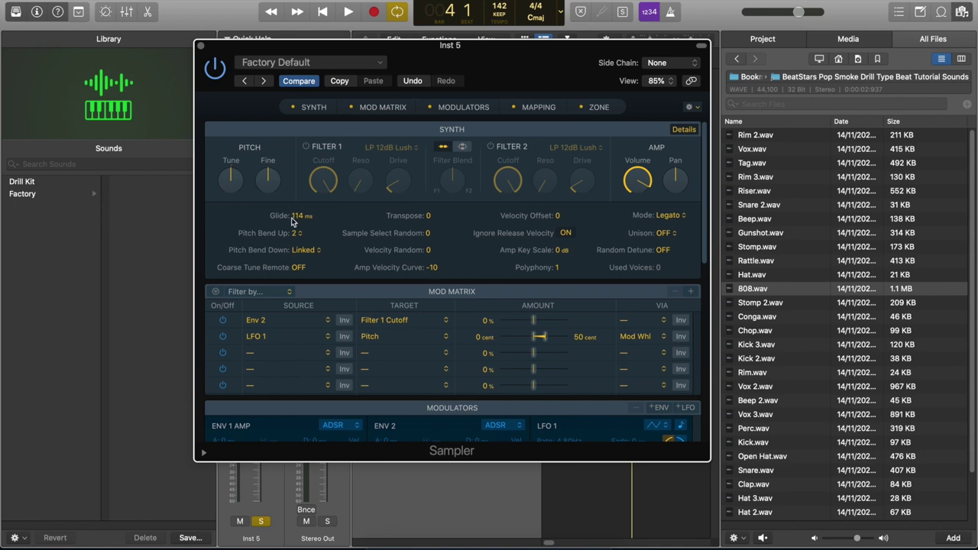
{"action": "left_click", "coordinate": [305, 147]}
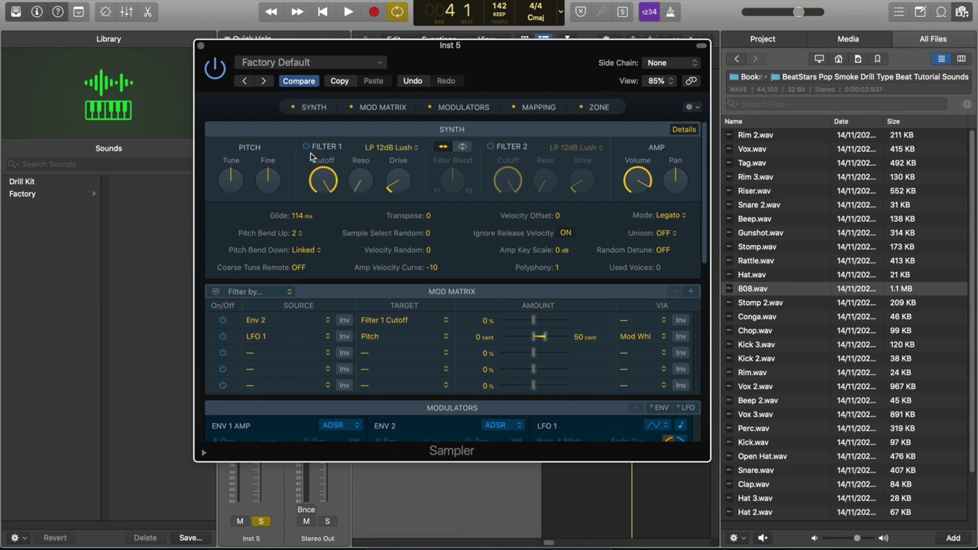
{"action": "left_click_drag", "start_coordinate": [322, 179], "coordinate": [319, 200]}
{"action": "left_click_drag", "start_coordinate": [395, 173], "coordinate": [400, 180]}
{"action": "mouse_move", "coordinate": [266, 184]}
{"action": "left_mouse_down"}
{"action": "mouse_move", "coordinate": [270, 193]}
{"action": "mouse_move", "coordinate": [271, 173]}
{"action": "mouse_move", "coordinate": [273, 201]}
{"action": "left_mouse_up"}
{"action": "key", "text": "super+w"}
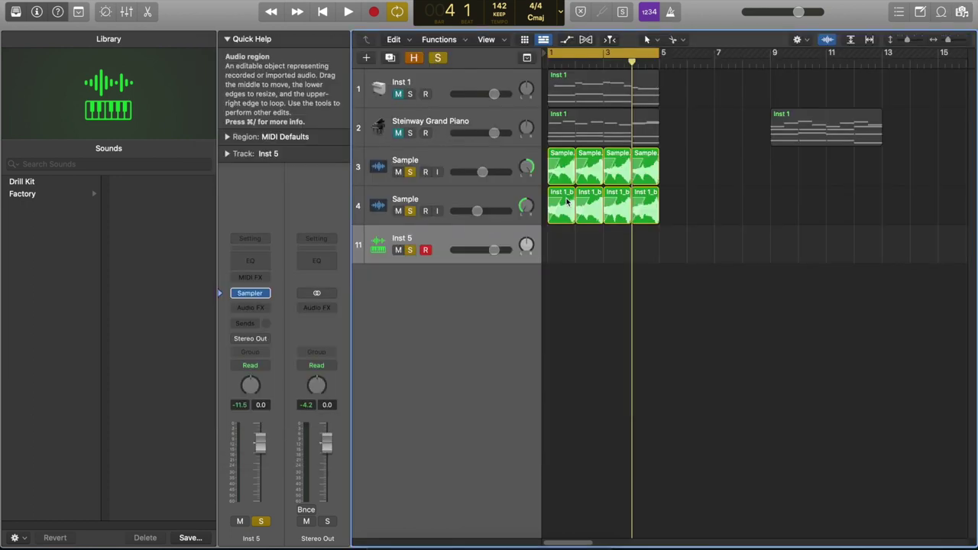
Step: Create an empty MIDI region on Inst 5 and extend it to bar 5
{"action": "right_click", "coordinate": [566, 251]}
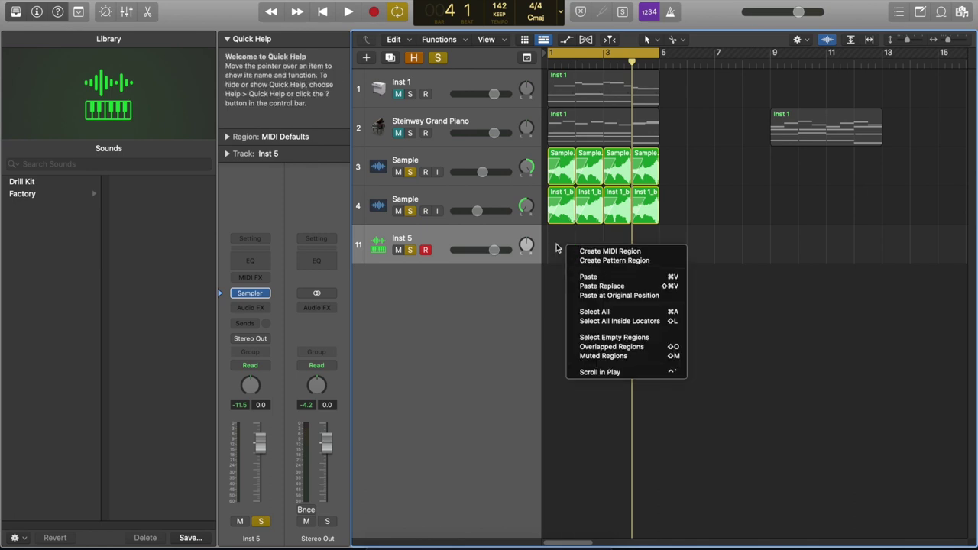
{"action": "left_click", "coordinate": [610, 251]}
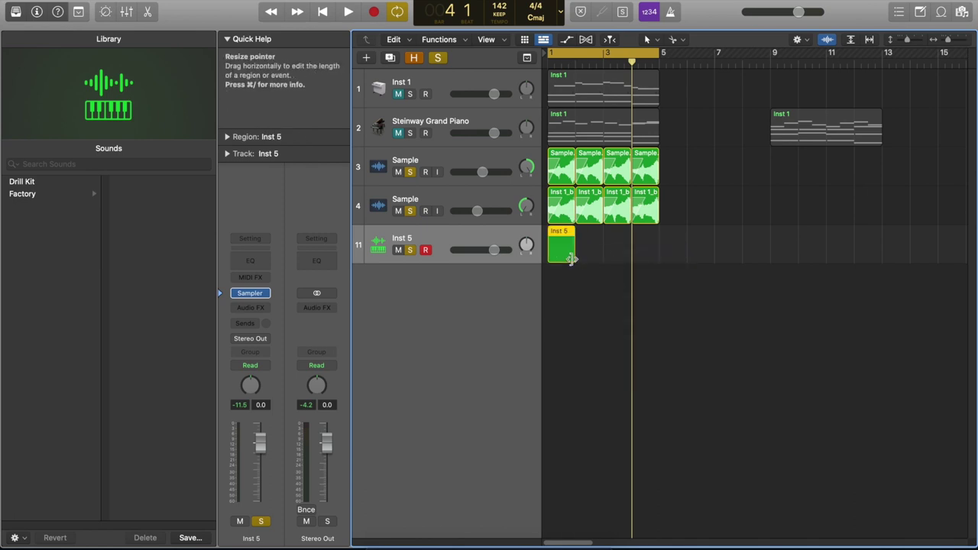
{"action": "left_click_drag", "start_coordinate": [572, 258], "coordinate": [658, 259]}
{"action": "left_click_drag", "start_coordinate": [482, 172], "coordinate": [476, 172]}
{"action": "left_click_drag", "start_coordinate": [477, 211], "coordinate": [475, 211]}
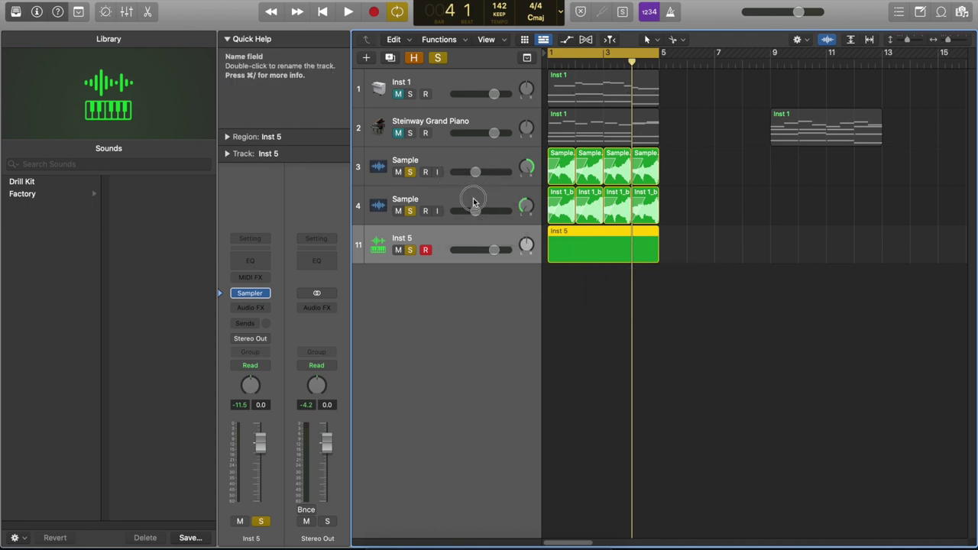
Step: Draw the 808 pattern: a long C3 at bar 1 and further C3 notes through bars 3–4
{"action": "double_click", "coordinate": [588, 244]}
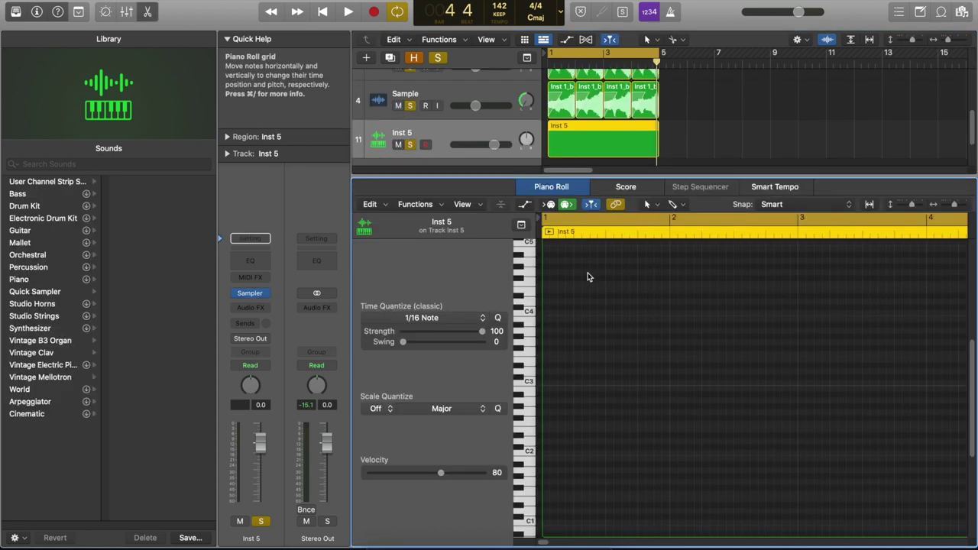
{"action": "left_click_drag", "start_coordinate": [549, 385], "coordinate": [666, 389]}
{"action": "key", "text": "space"}
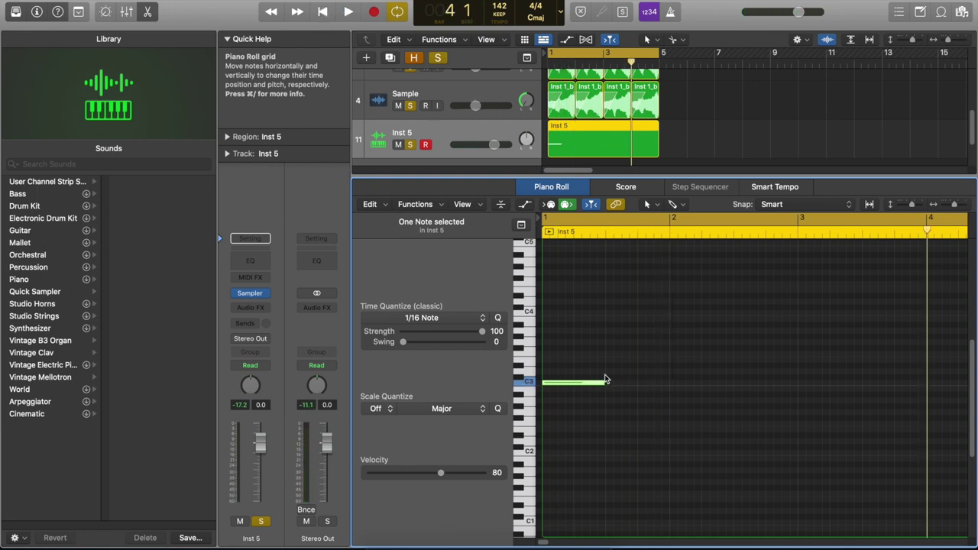
{"action": "key", "text": "space"}
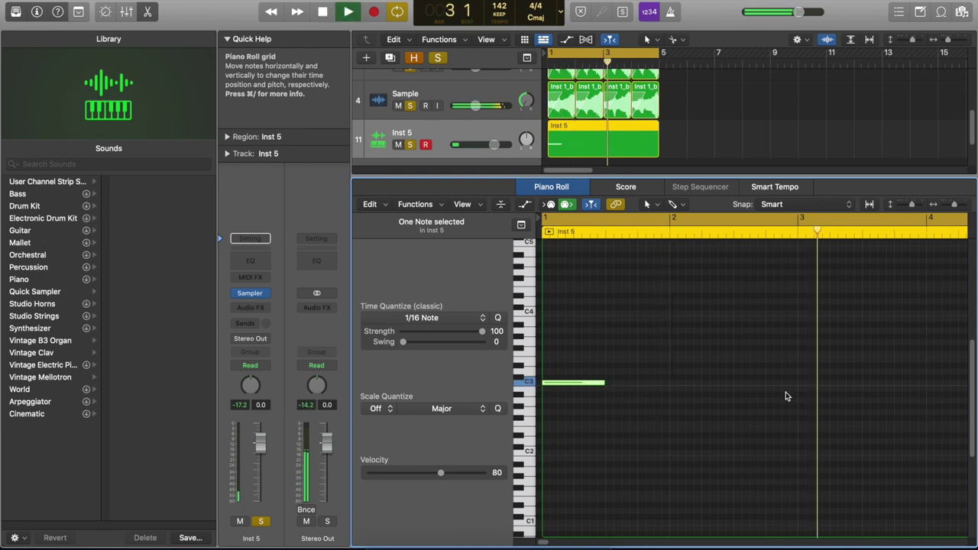
{"action": "left_click", "coordinate": [800, 383]}
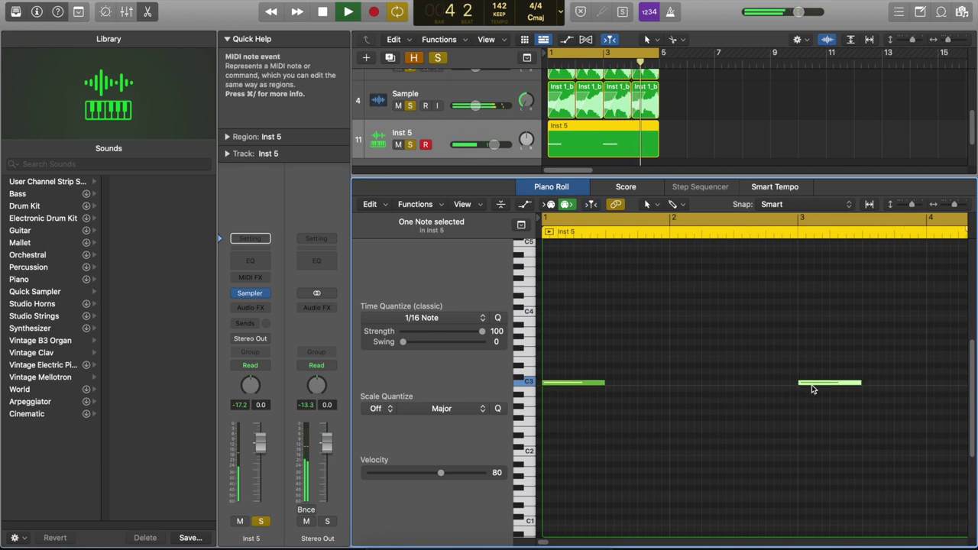
{"action": "left_click", "coordinate": [735, 383]}
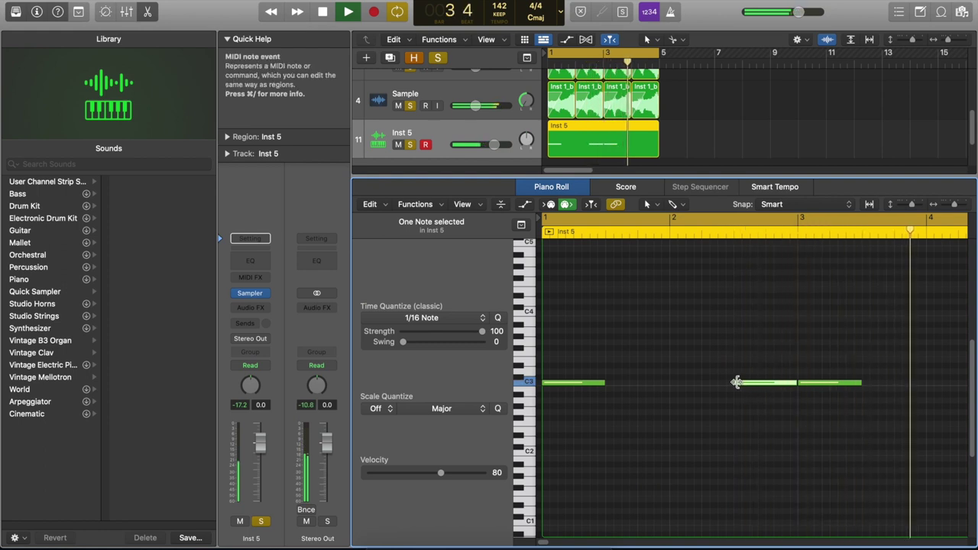
{"action": "left_click_drag", "start_coordinate": [735, 383], "coordinate": [763, 387]}
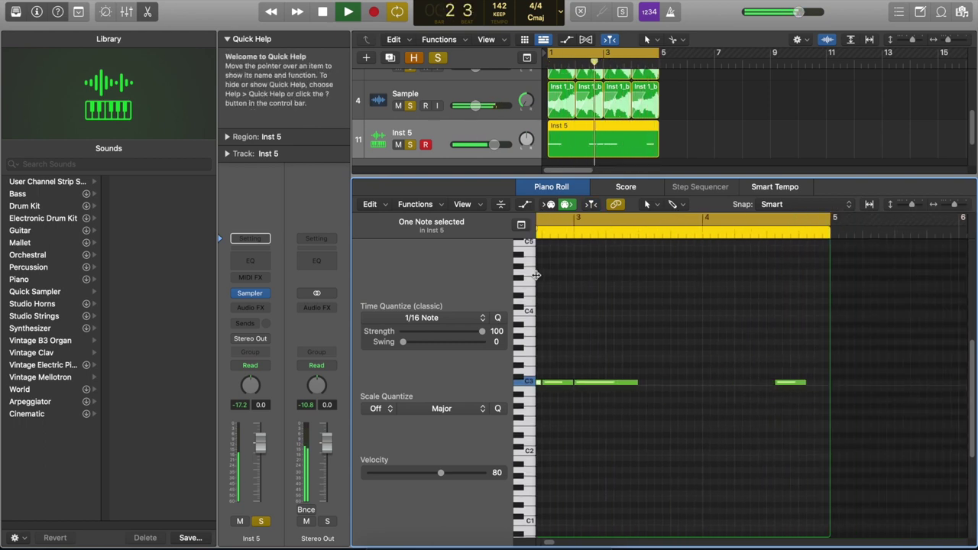
{"action": "key", "text": "y"}
{"action": "left_click_drag", "start_coordinate": [564, 382], "coordinate": [802, 382]}
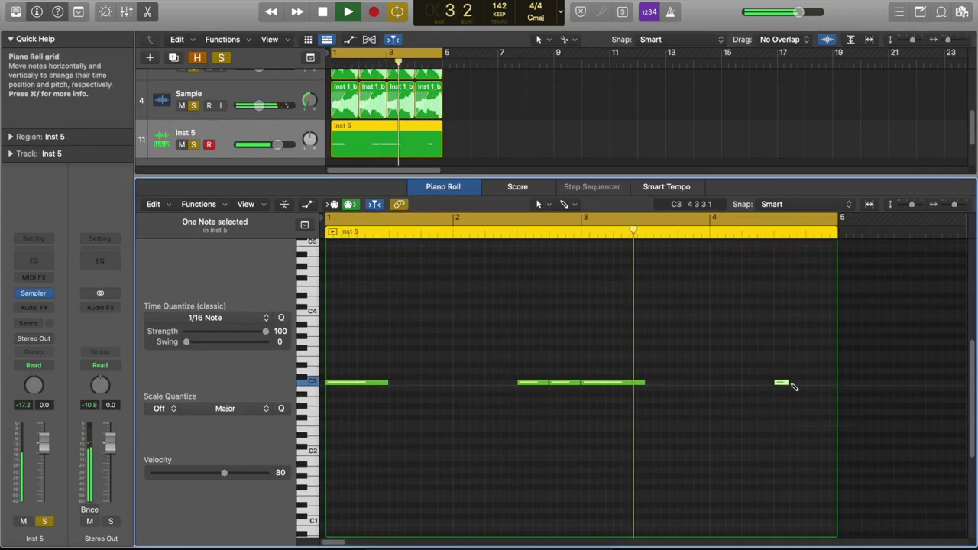
{"action": "left_click", "coordinate": [819, 386]}
{"action": "scroll", "coordinate": [810, 363], "scroll_direction": "up", "scroll_amount": 5}
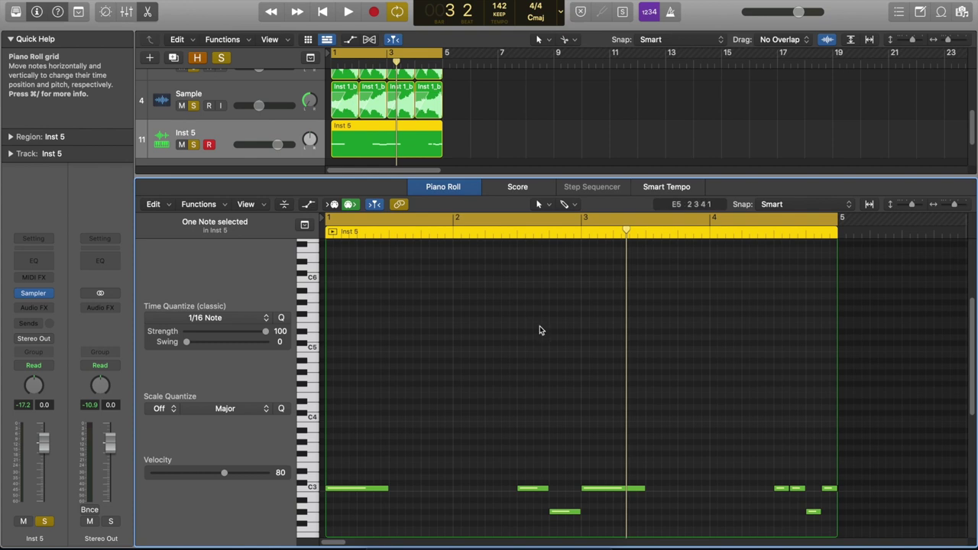
Step: Add high slide notes around D#5, D5 and C#5 in bar 2, auditioning the melody
{"action": "double_click", "coordinate": [540, 331]}
{"action": "left_click", "coordinate": [541, 331]}
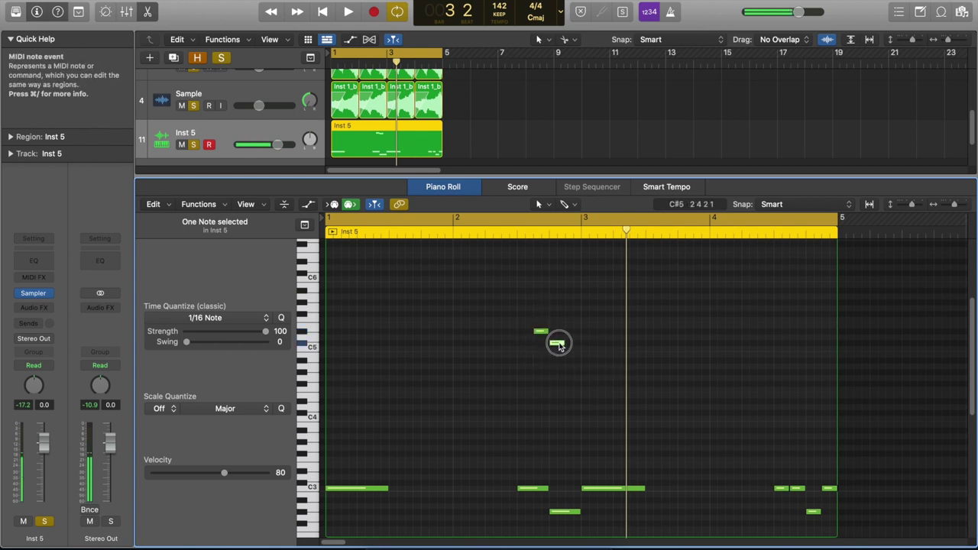
{"action": "left_click", "coordinate": [557, 339]}
{"action": "key", "text": "space"}
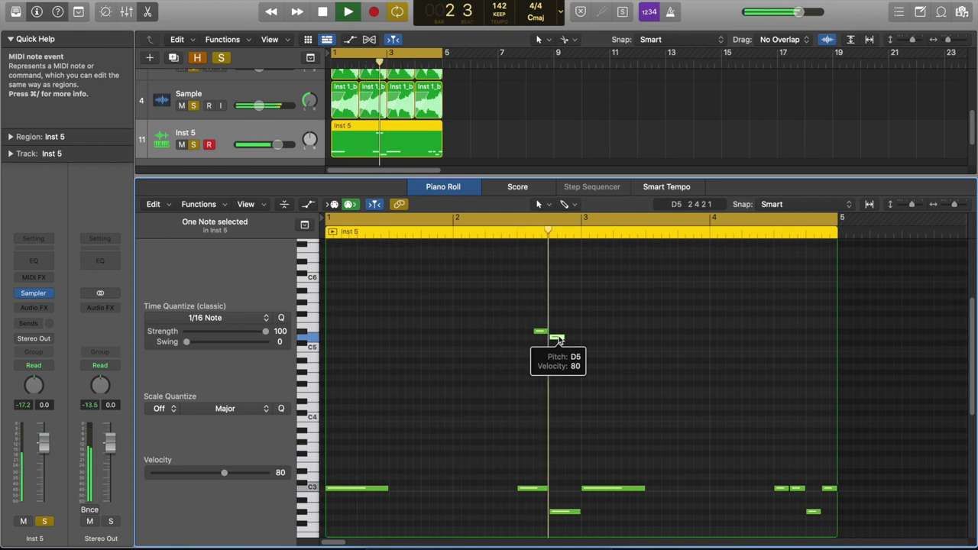
{"action": "key", "text": "space"}
{"action": "left_click_drag", "start_coordinate": [570, 343], "coordinate": [574, 350]}
{"action": "key", "text": "space"}
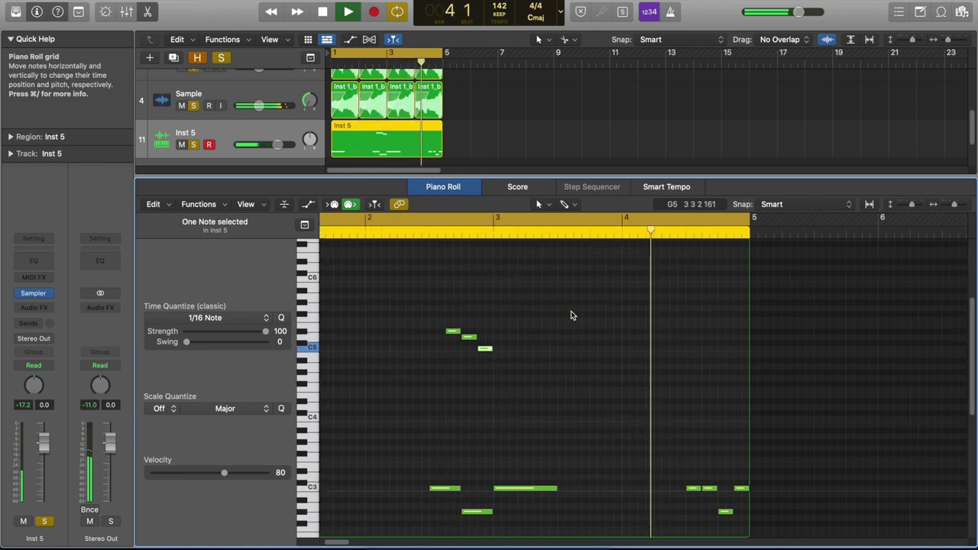
{"action": "key", "text": "space"}
Step: Add C5, G#5 and G5 notes near the end of bar 4
{"action": "left_click", "coordinate": [688, 343]}
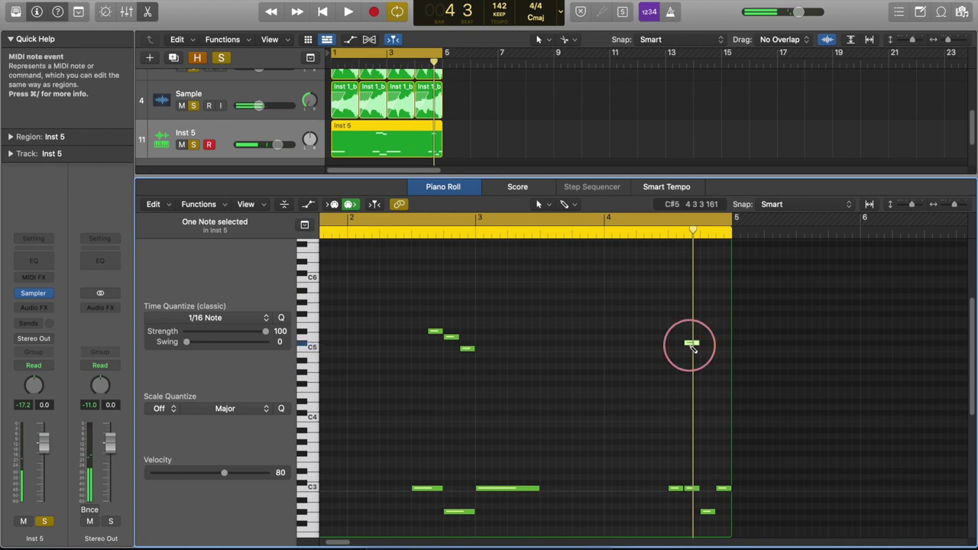
{"action": "left_click_drag", "start_coordinate": [688, 343], "coordinate": [690, 349]}
{"action": "key", "text": "space"}
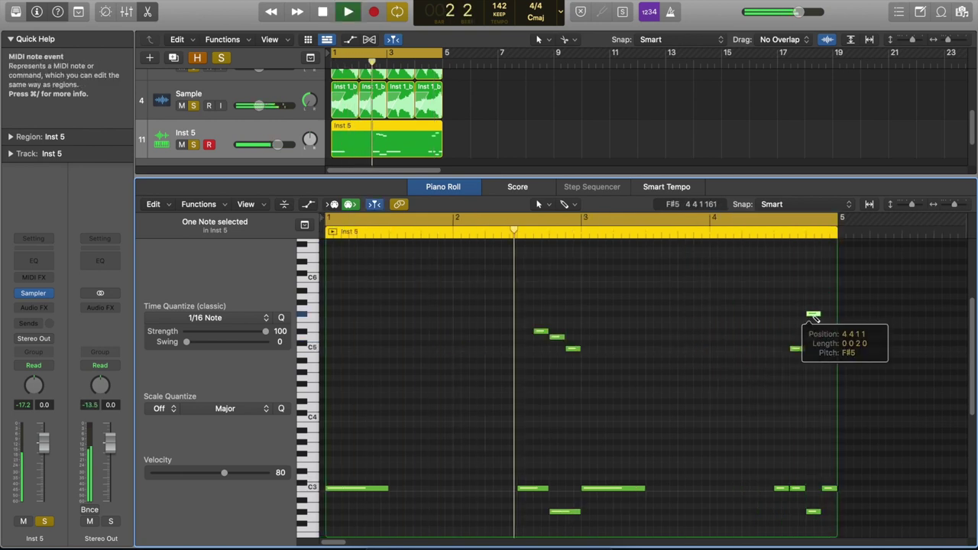
{"action": "left_click_drag", "start_coordinate": [815, 319], "coordinate": [815, 305]}
{"action": "left_click", "coordinate": [825, 310]}
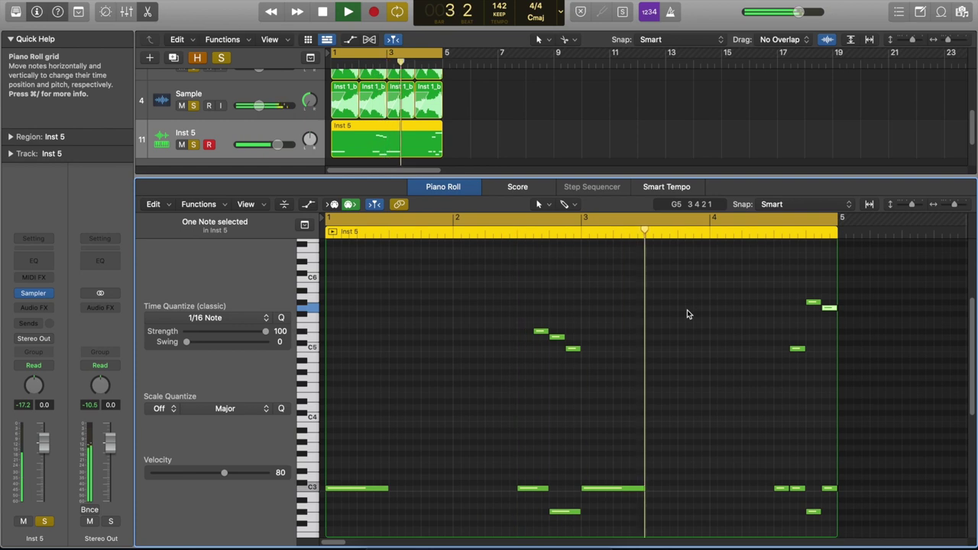
{"action": "left_click", "coordinate": [830, 309]}
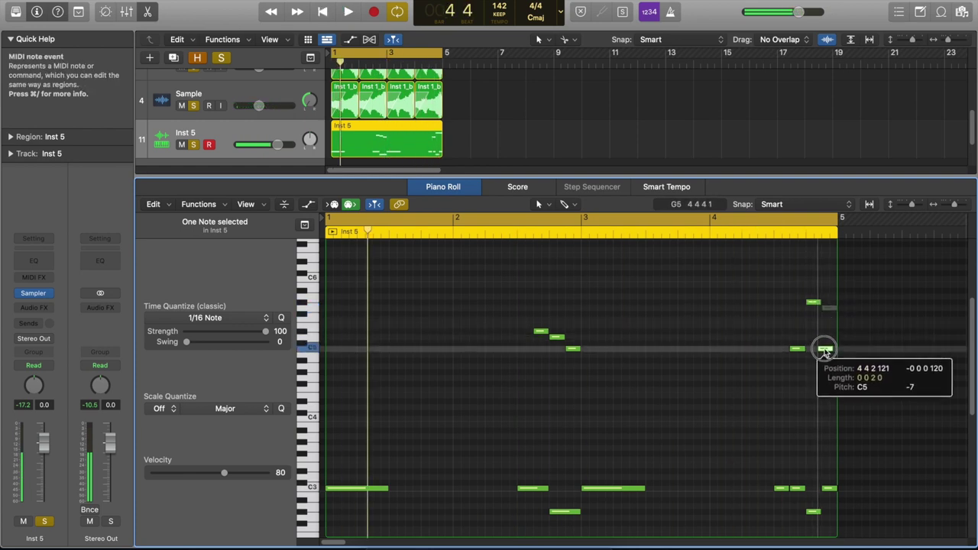
{"action": "left_click", "coordinate": [829, 309]}
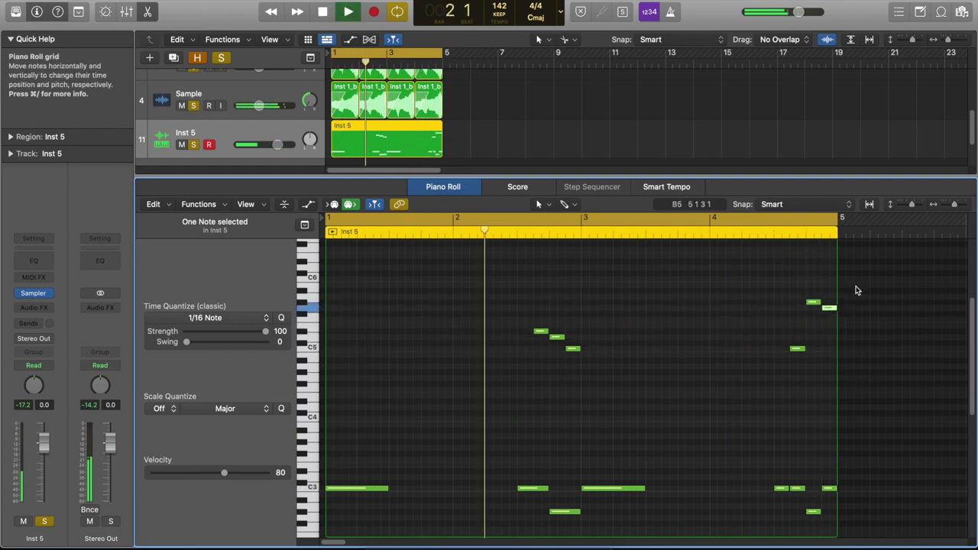
Step: Shift the three-note C m add 9 figure one grid step earlier
{"action": "left_click_drag", "start_coordinate": [616, 301], "coordinate": [527, 353]}
{"action": "left_click_drag", "start_coordinate": [540, 332], "coordinate": [525, 334]}
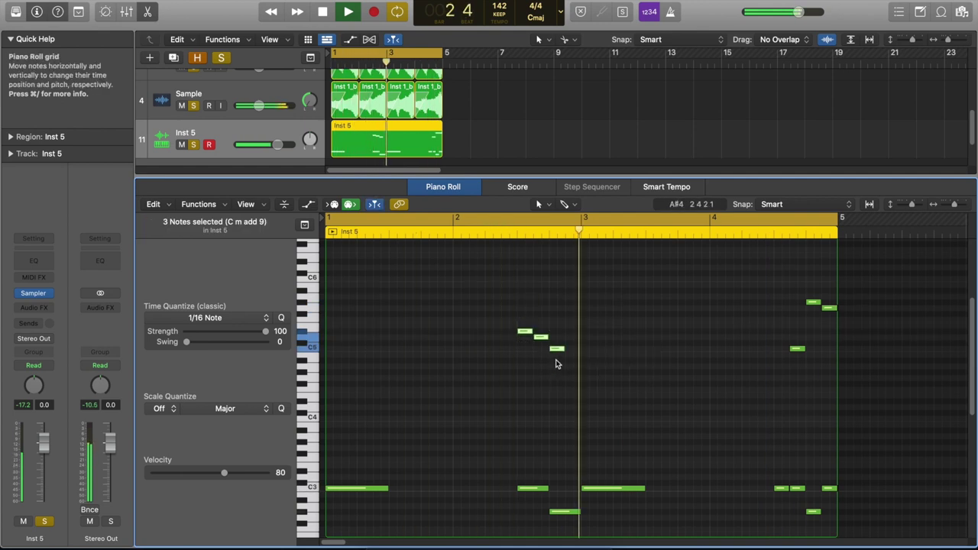
{"action": "left_click", "coordinate": [572, 350]}
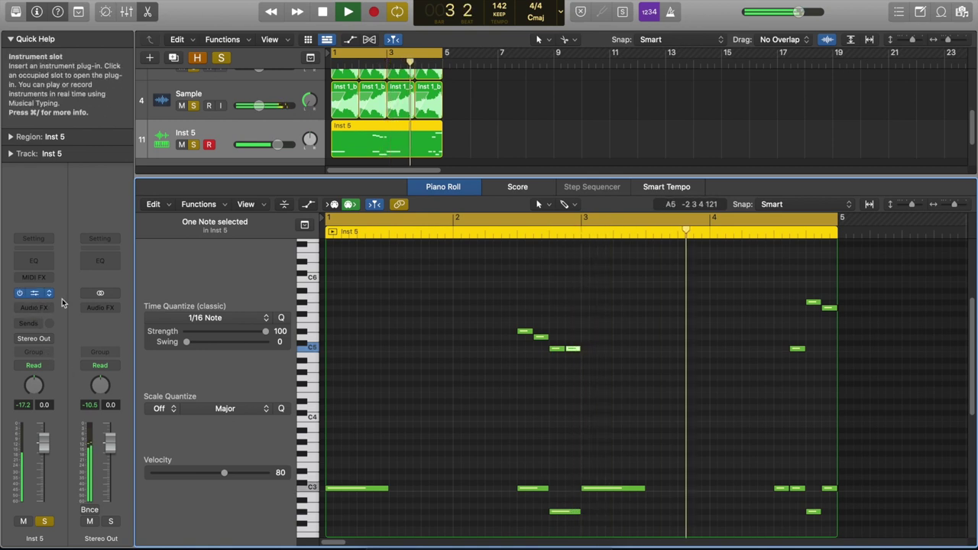
{"action": "left_click", "coordinate": [34, 296]}
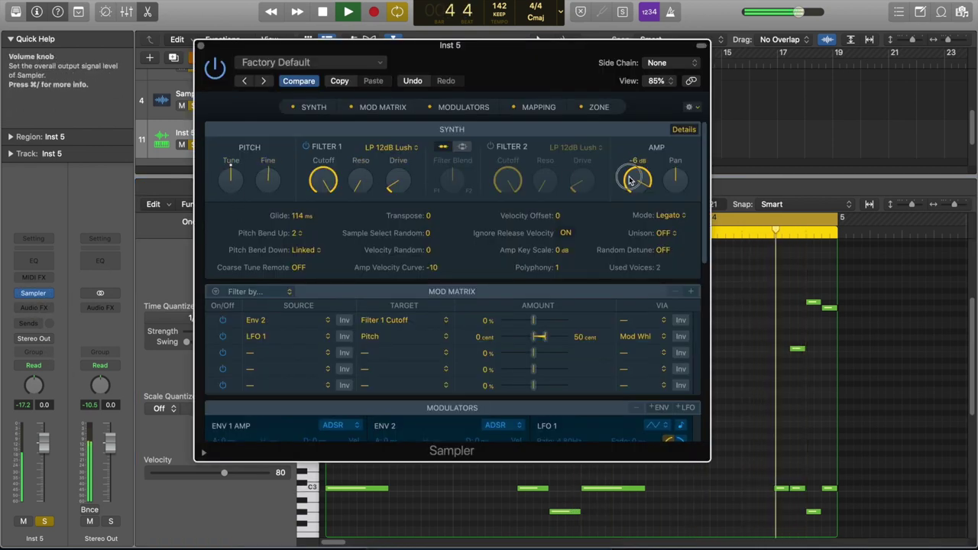
{"action": "mouse_move", "coordinate": [631, 175]}
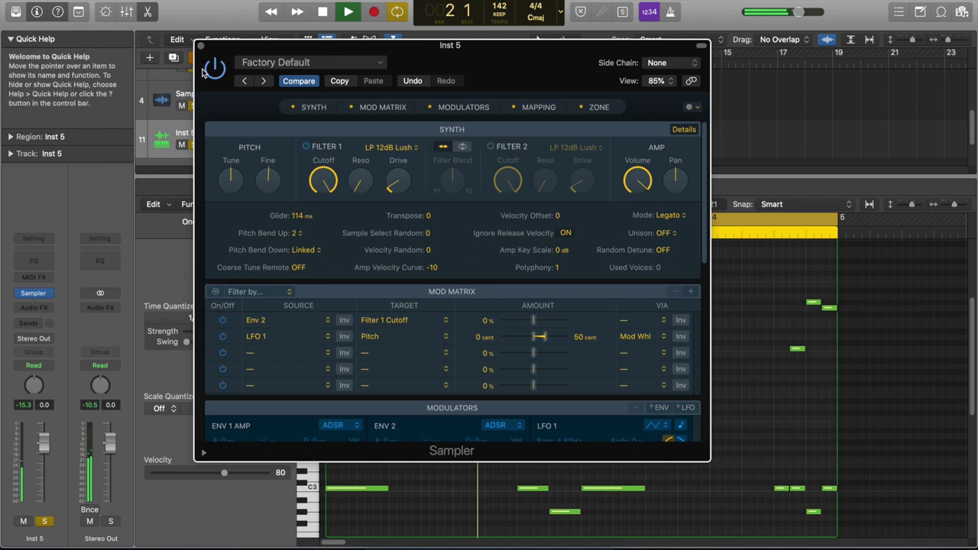
{"action": "left_click", "coordinate": [200, 46]}
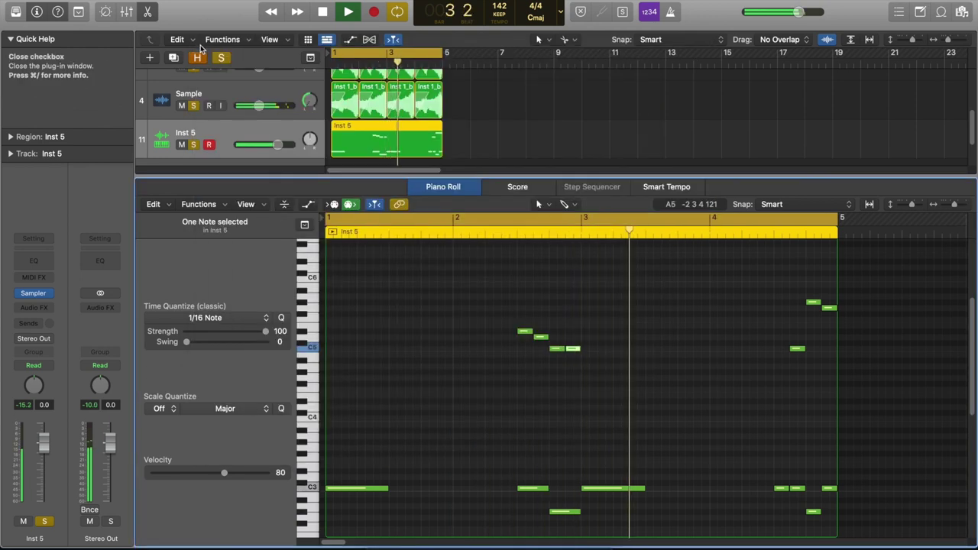
Step: Move the bar-2 chord notes one sixteenth later, replay from bar 2, and select the low G#2 note
{"action": "left_click", "coordinate": [573, 349]}
{"action": "left_click_drag", "start_coordinate": [575, 351], "coordinate": [515, 253]}
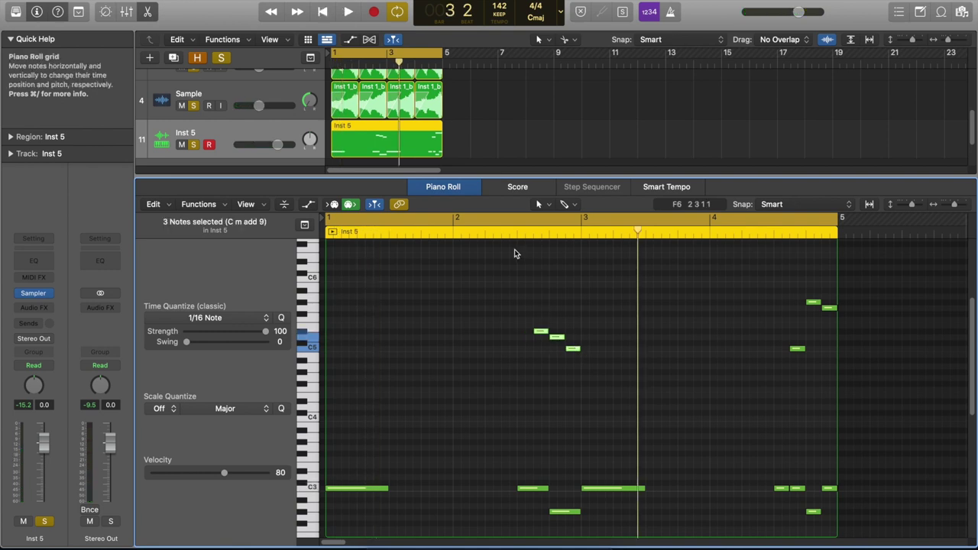
{"action": "double_click", "coordinate": [499, 234]}
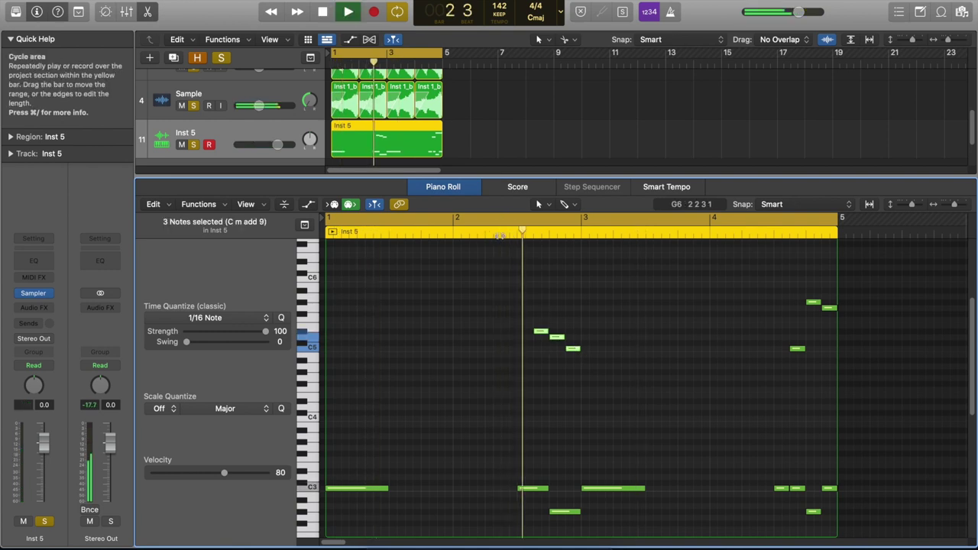
{"action": "scroll", "coordinate": [589, 423], "scroll_direction": "down", "scroll_amount": 2}
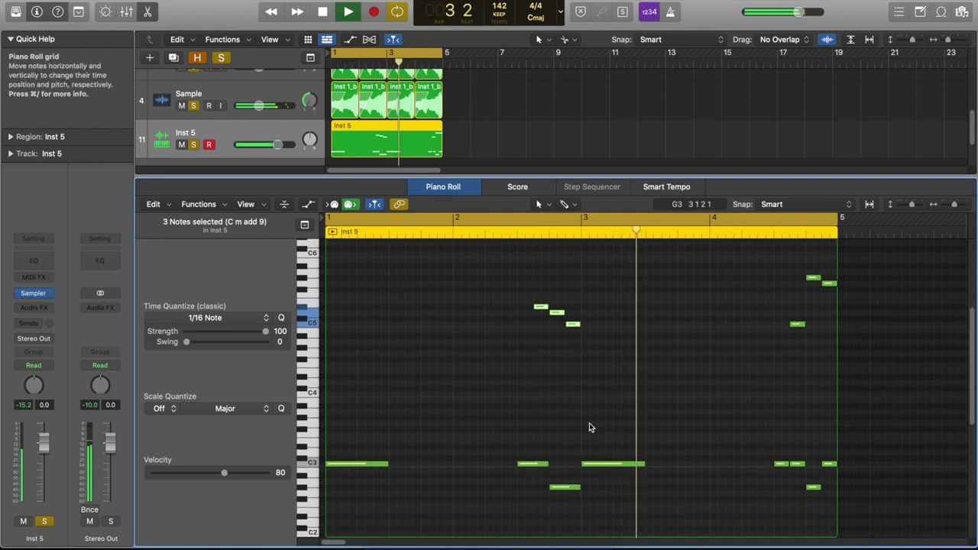
{"action": "left_click", "coordinate": [577, 487]}
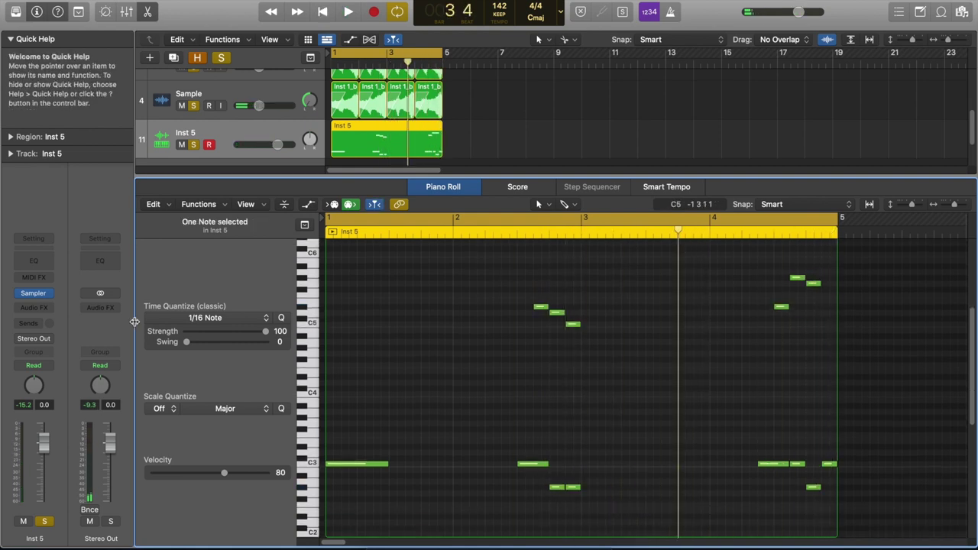
Step: Try shorter Sampler glide times, return glide to 114 ms, and lower Filter 1 cutoff to 77.4%
{"action": "key", "text": "space"}
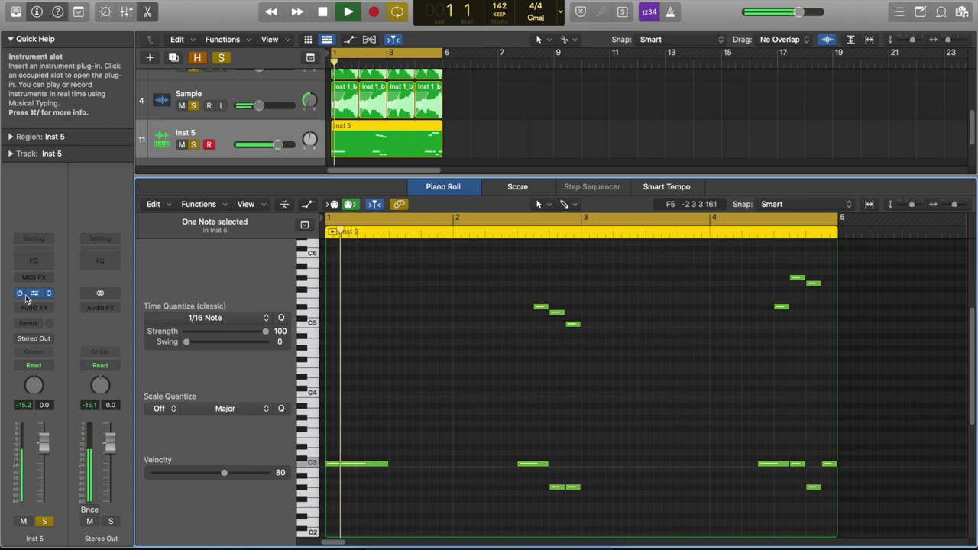
{"action": "key", "text": "v"}
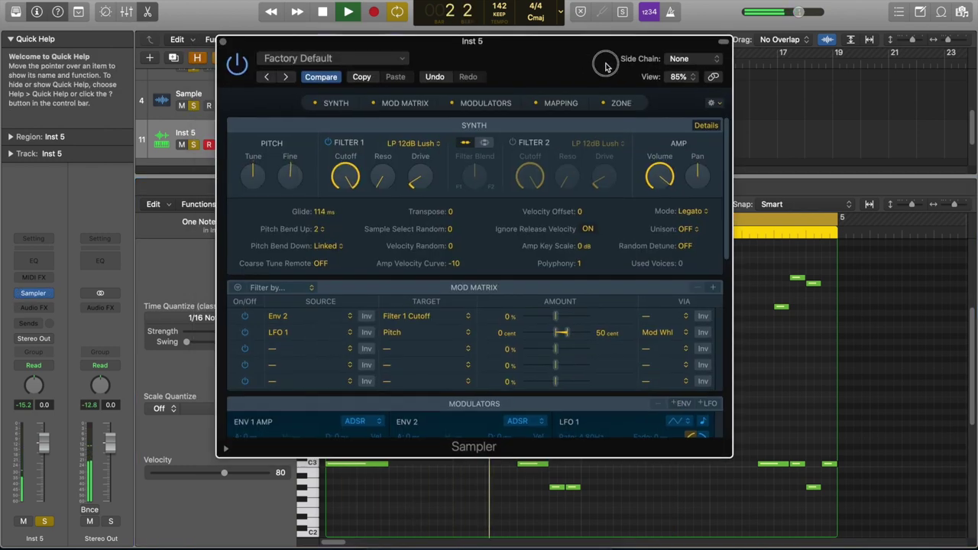
{"action": "left_click_drag", "start_coordinate": [365, 194], "coordinate": [365, 198]}
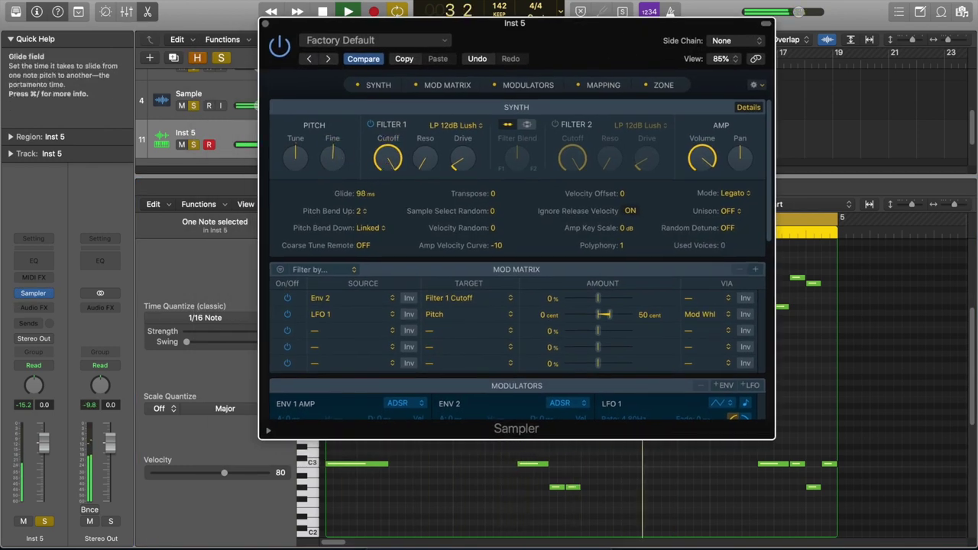
{"action": "left_click_drag", "start_coordinate": [365, 198], "coordinate": [365, 203]}
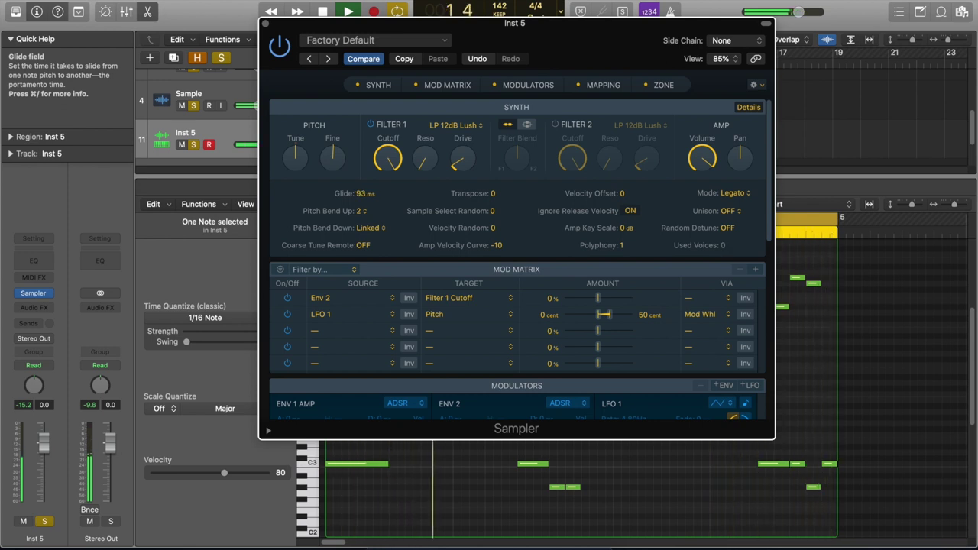
{"action": "left_click_drag", "start_coordinate": [365, 195], "coordinate": [365, 193]}
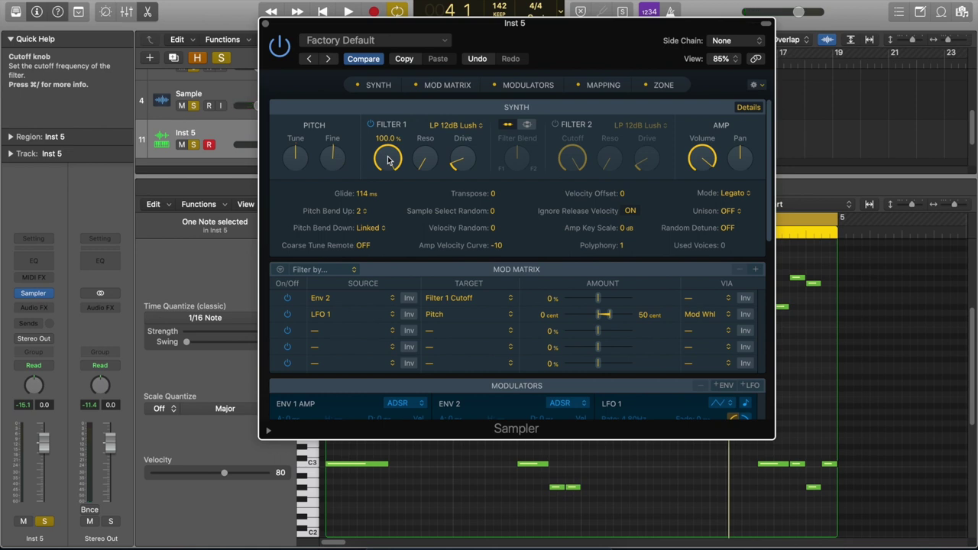
{"action": "key", "text": "space"}
{"action": "left_click_drag", "start_coordinate": [387, 160], "coordinate": [387, 191]}
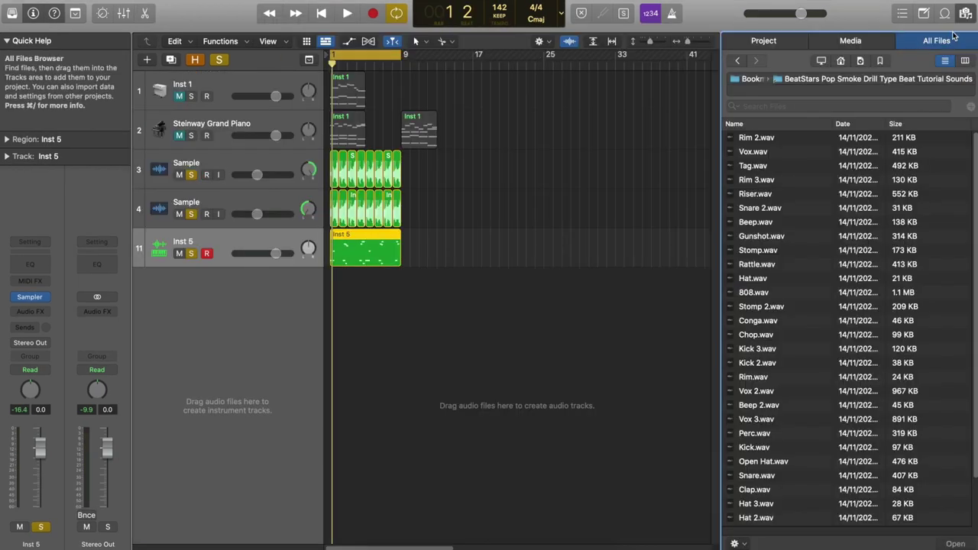
Step: Drag all 32 WAVs from the bookmarked BeatStars Pop Smoke folder into a new Drum Machine Designer kit
{"action": "left_click", "coordinate": [965, 15]}
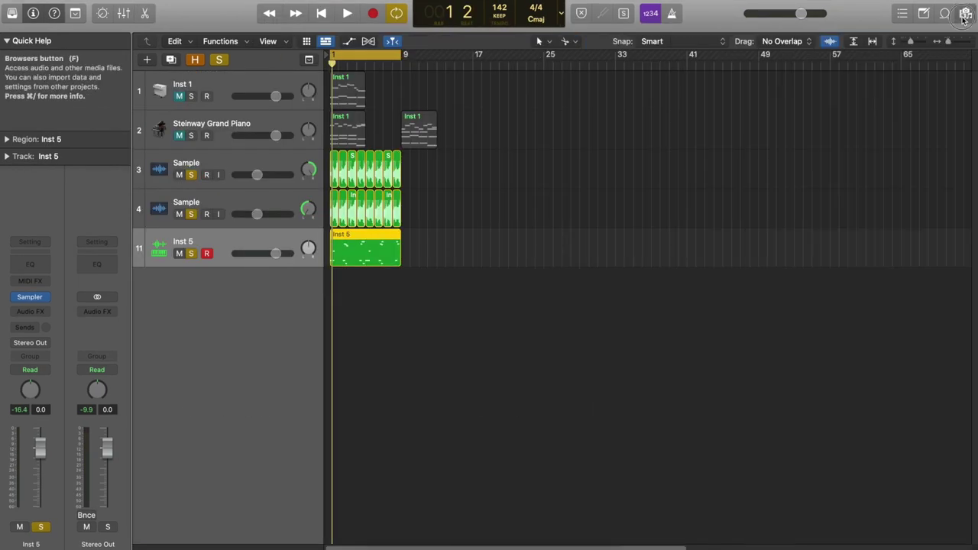
{"action": "left_click", "coordinate": [964, 15]}
{"action": "left_click", "coordinate": [822, 61]}
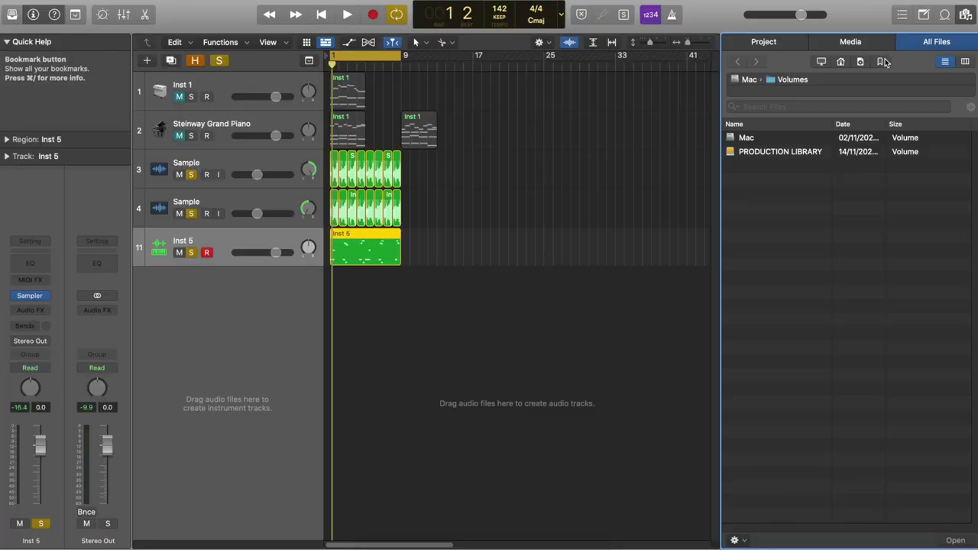
{"action": "left_click", "coordinate": [883, 62]}
{"action": "double_click", "coordinate": [807, 140]}
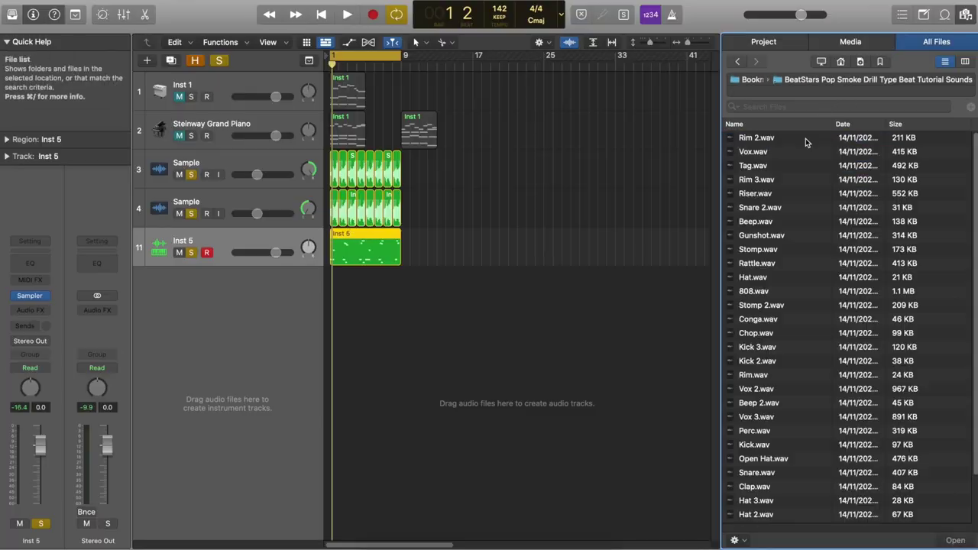
{"action": "key", "text": "super+a"}
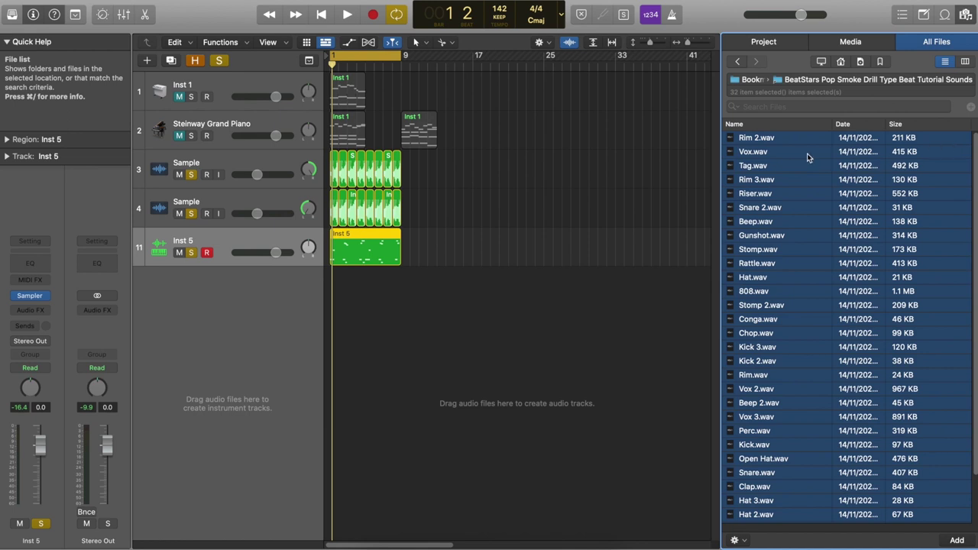
{"action": "left_click_drag", "start_coordinate": [790, 141], "coordinate": [227, 328]}
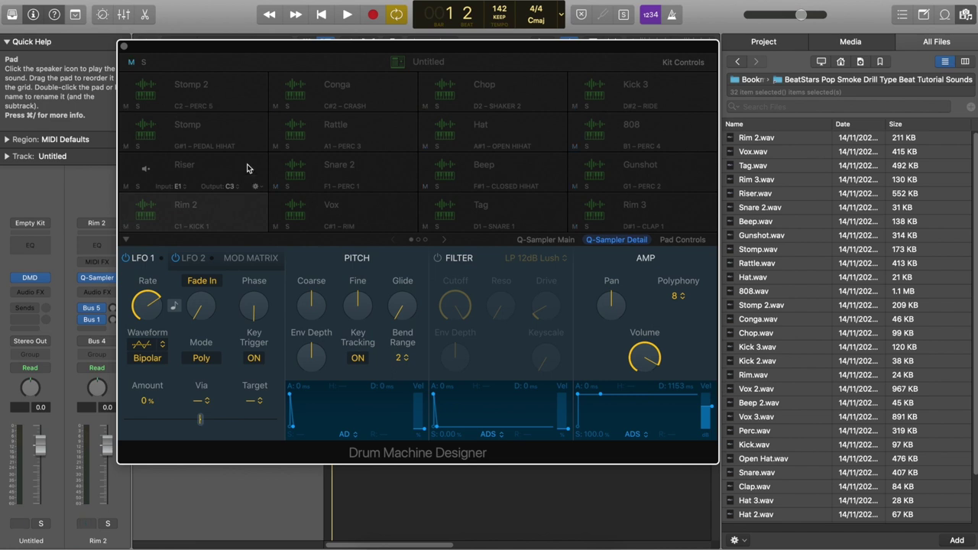
Step: Close Drum Machine Designer and create an empty pattern region on the drum track
{"action": "left_click", "coordinate": [123, 47]}
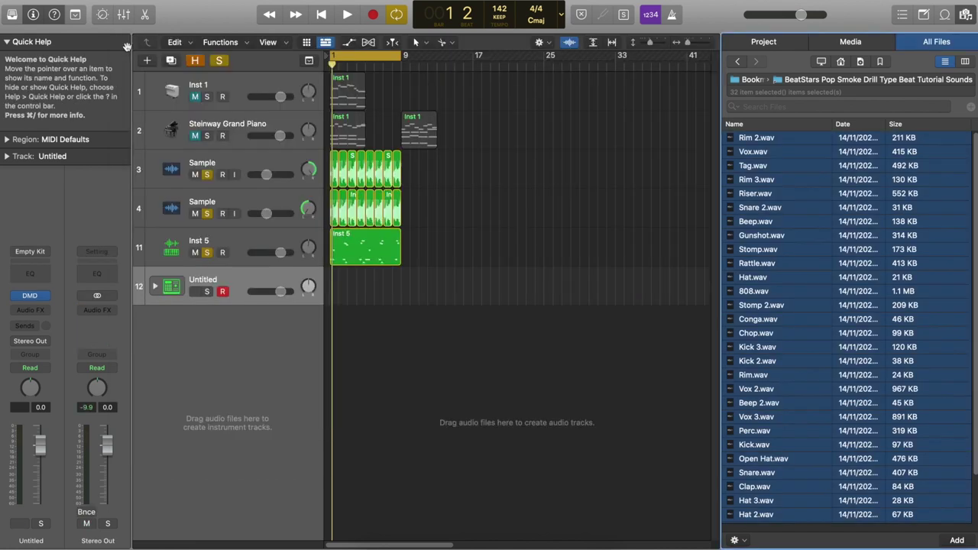
{"action": "right_click", "coordinate": [339, 294]}
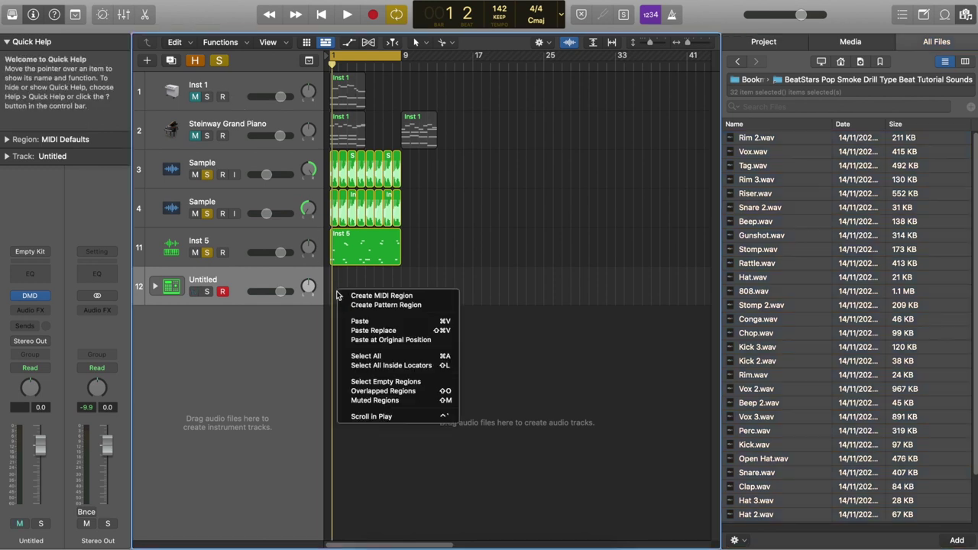
{"action": "left_click", "coordinate": [350, 306]}
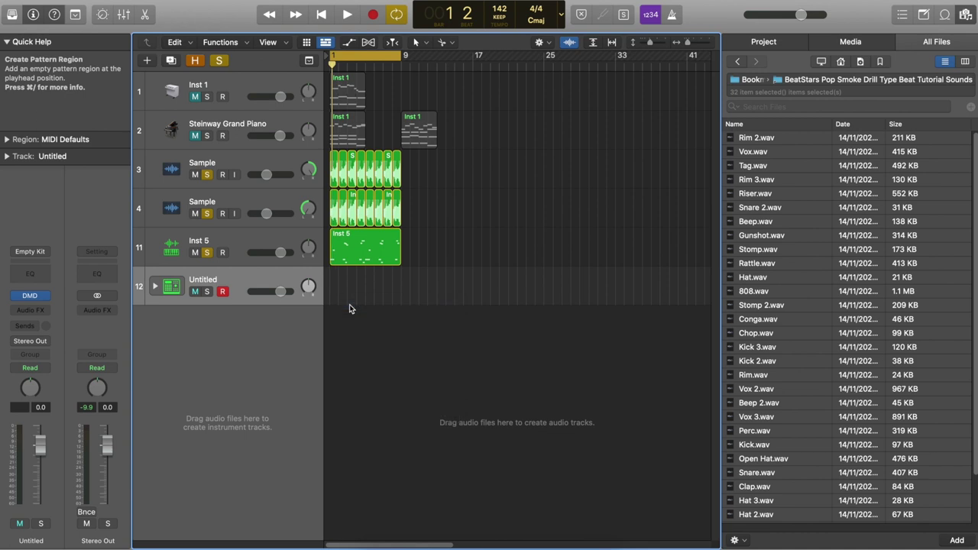
{"action": "left_click", "coordinate": [967, 15]}
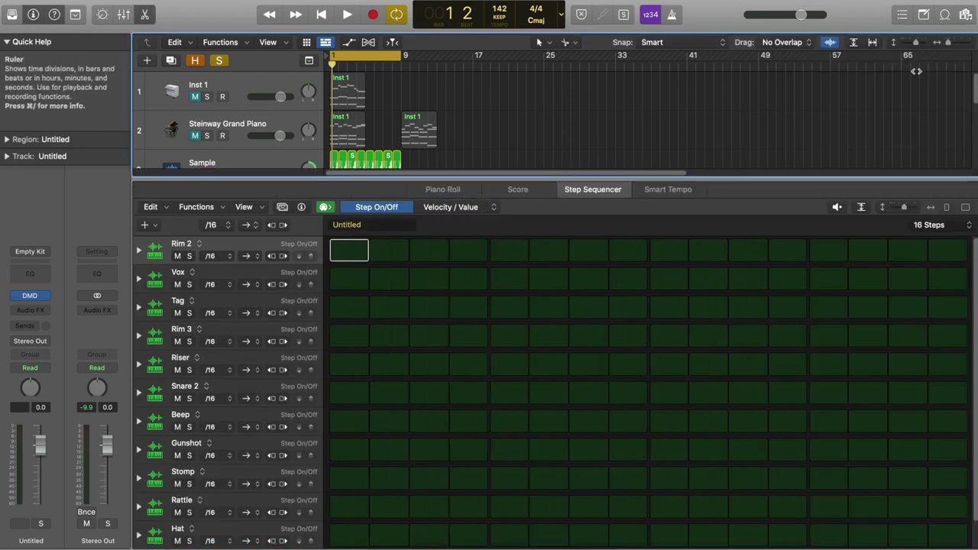
{"action": "scroll", "coordinate": [277, 372], "scroll_direction": "down", "scroll_amount": 1}
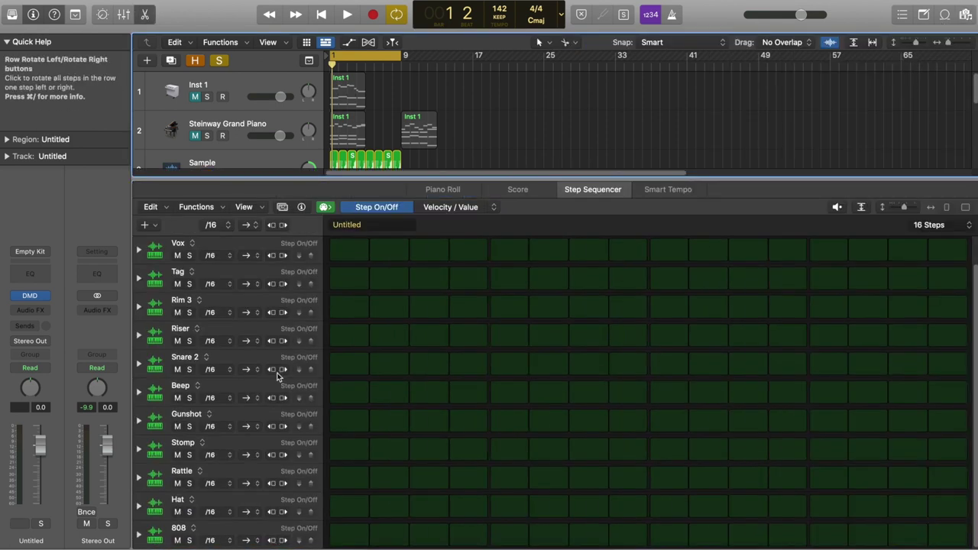
{"action": "scroll", "coordinate": [277, 375], "scroll_direction": "up", "scroll_amount": 1}
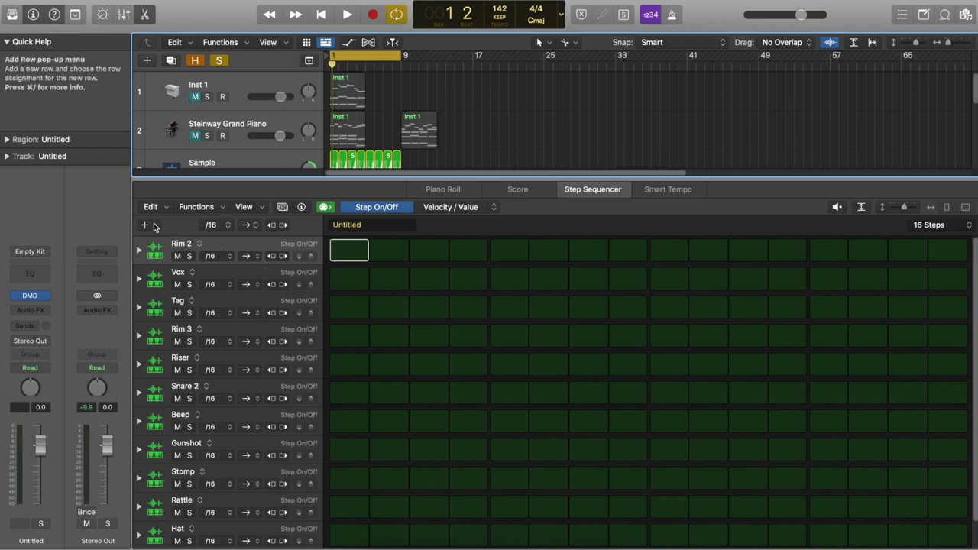
Step: Add all remaining kit pieces as rows and set the pattern length to 32 steps
{"action": "left_click", "coordinate": [152, 226]}
{"action": "mouse_move", "coordinate": [162, 231]}
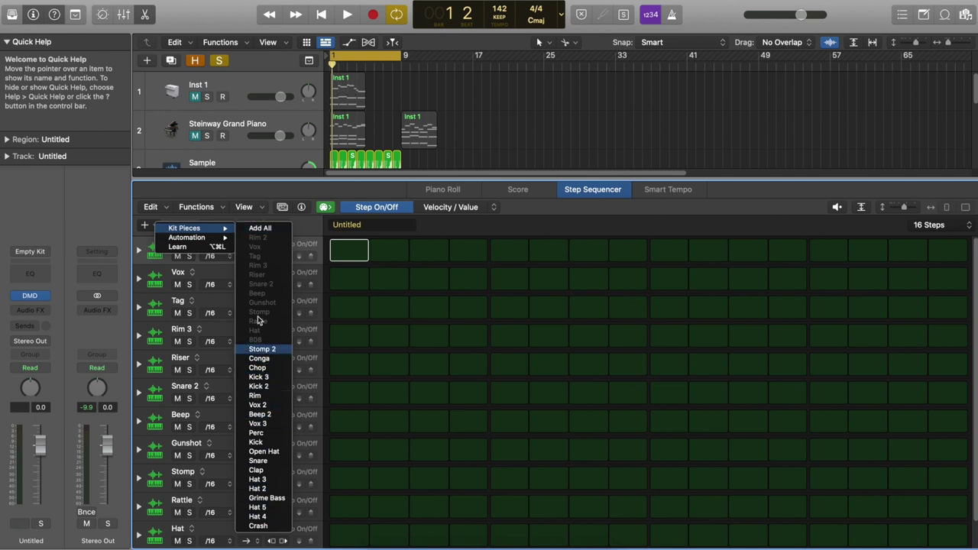
{"action": "left_click", "coordinate": [259, 230]}
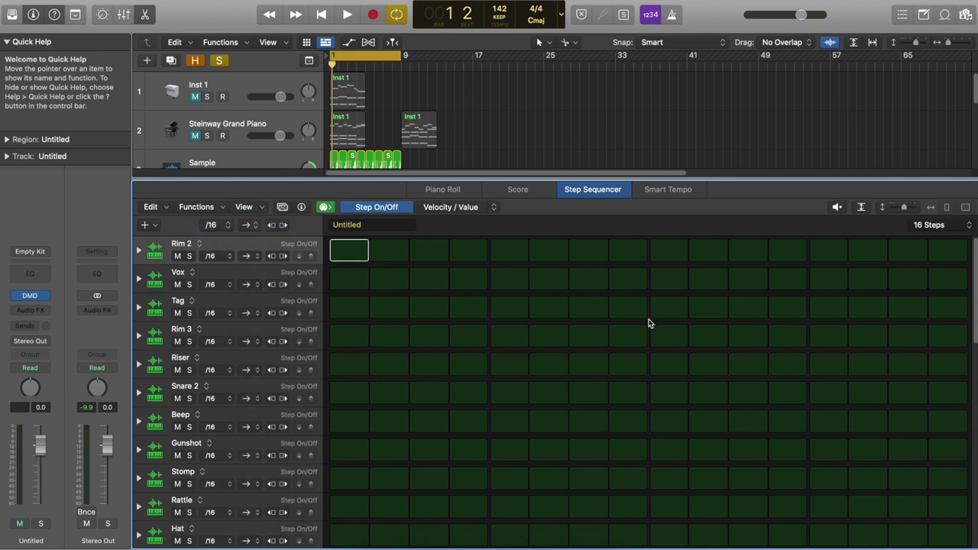
{"action": "left_click", "coordinate": [931, 226]}
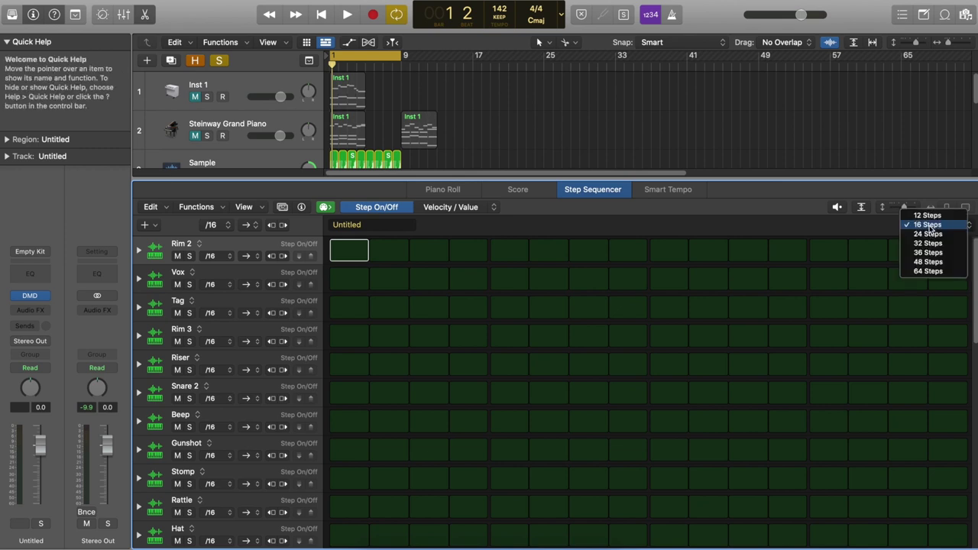
{"action": "left_click", "coordinate": [934, 243]}
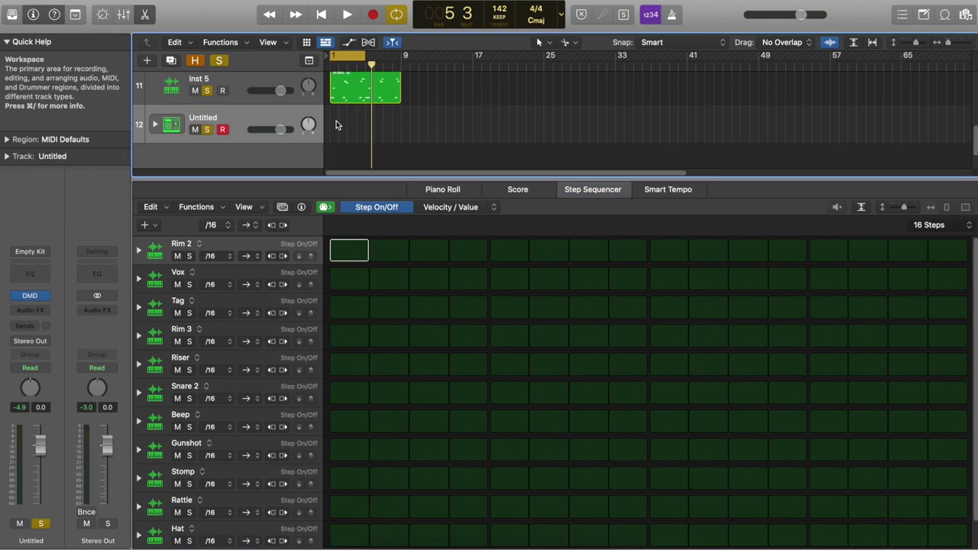
Step: Create a pattern region on track 12 and program Hat 2 hits on steps 1, 4, 7, 9 and later, then play it
{"action": "right_click", "coordinate": [336, 123]}
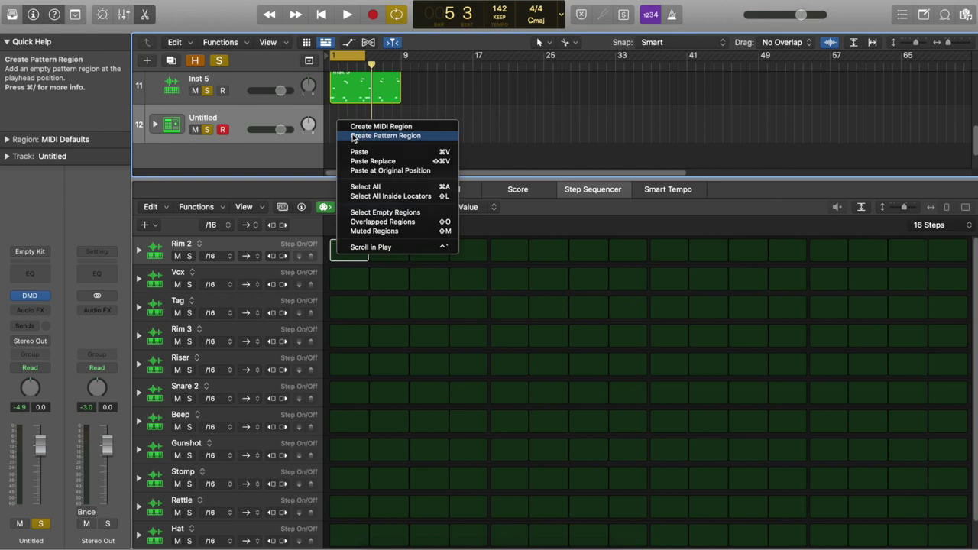
{"action": "left_click", "coordinate": [353, 136]}
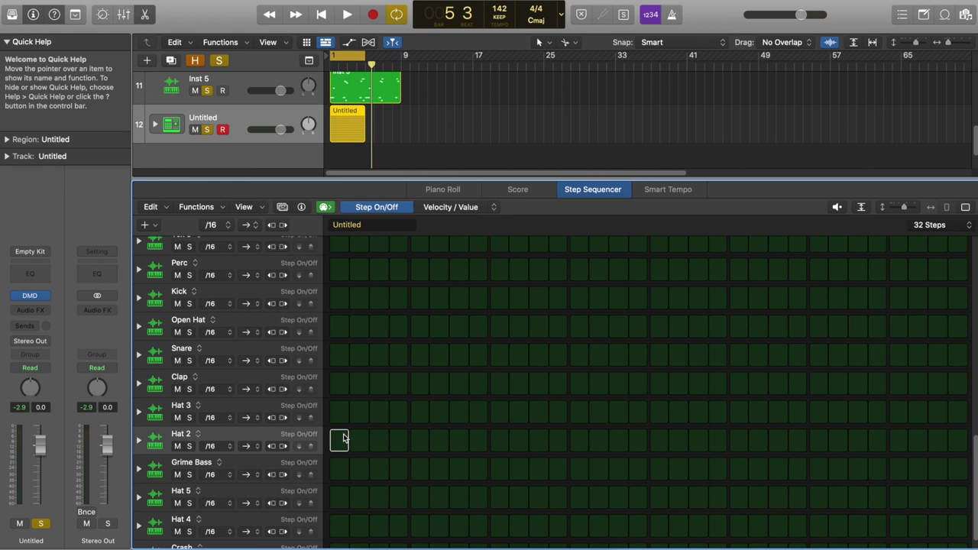
{"action": "left_click", "coordinate": [339, 441]}
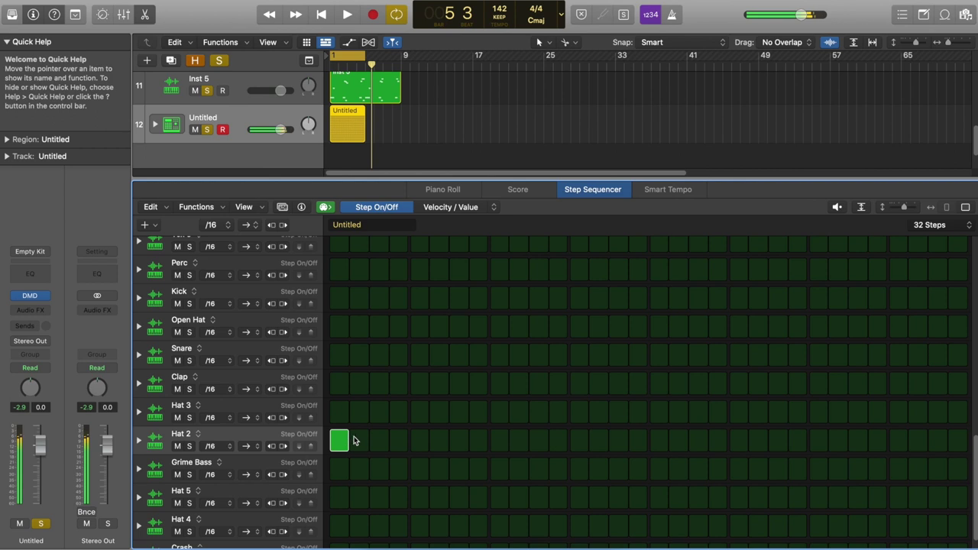
{"action": "left_click", "coordinate": [399, 441]}
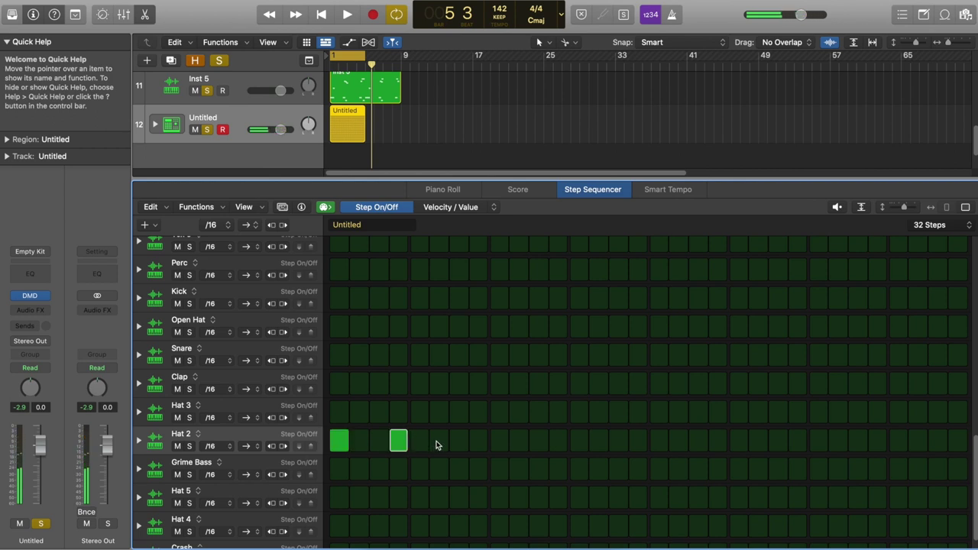
{"action": "left_click", "coordinate": [461, 443]}
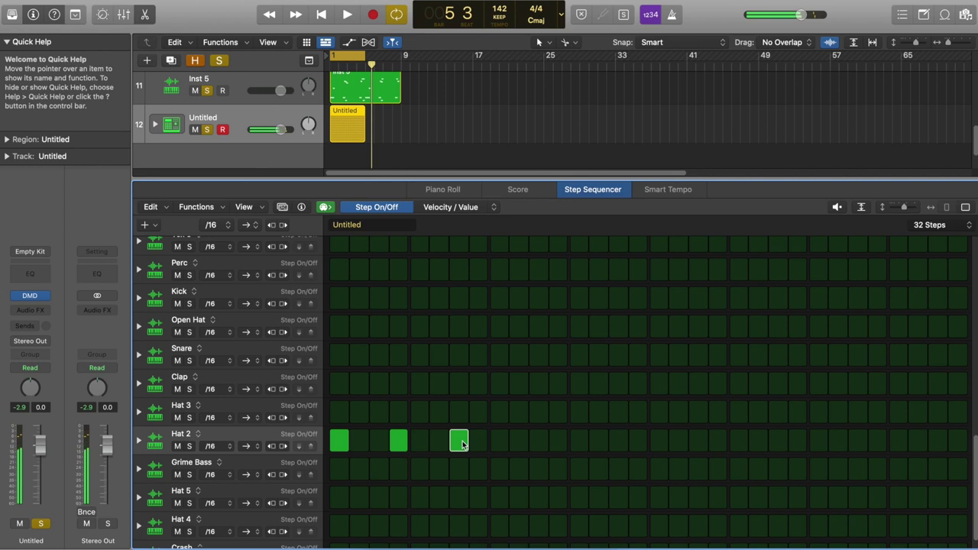
{"action": "left_click", "coordinate": [506, 443]}
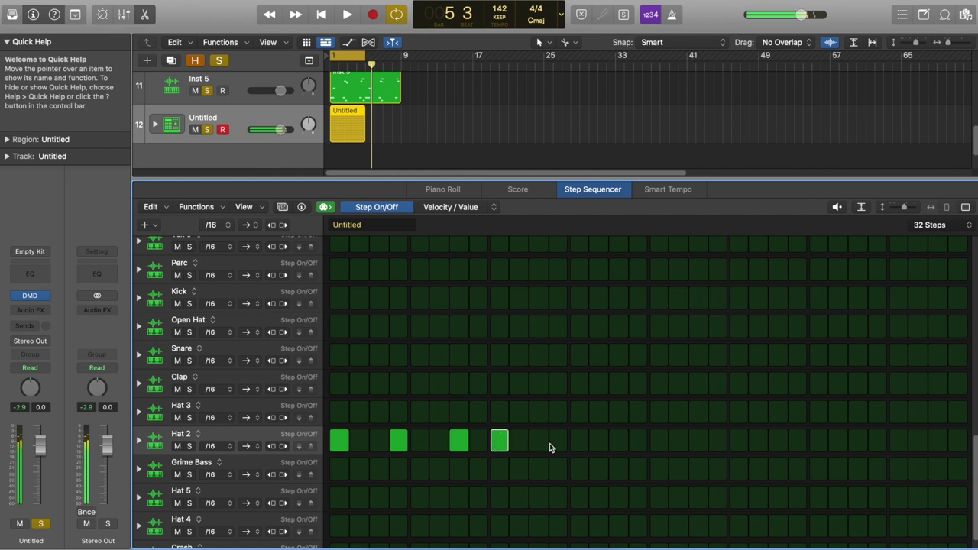
{"action": "left_click", "coordinate": [659, 441]}
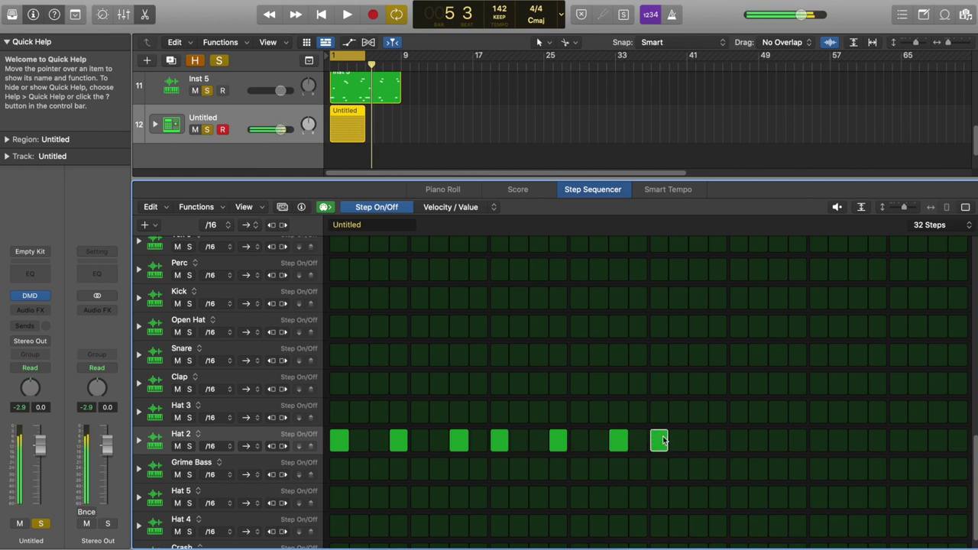
{"action": "left_click", "coordinate": [787, 447]}
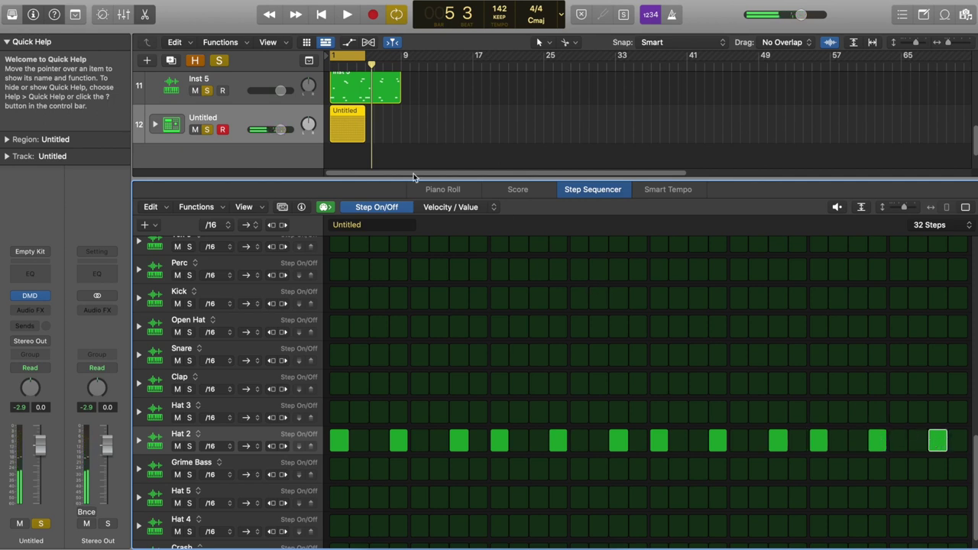
{"action": "key", "text": "space"}
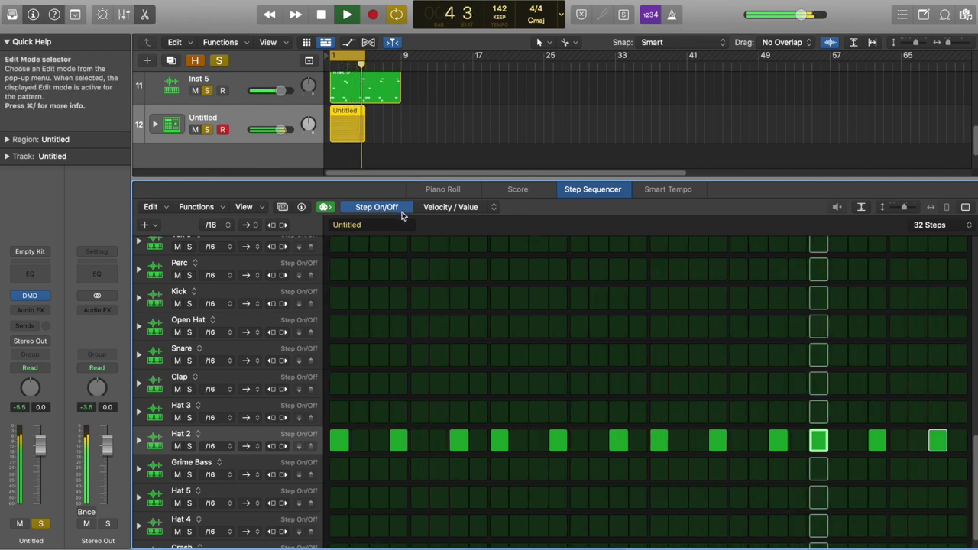
{"action": "key", "text": "space"}
{"action": "scroll", "coordinate": [392, 396], "scroll_direction": "down", "scroll_amount": 1}
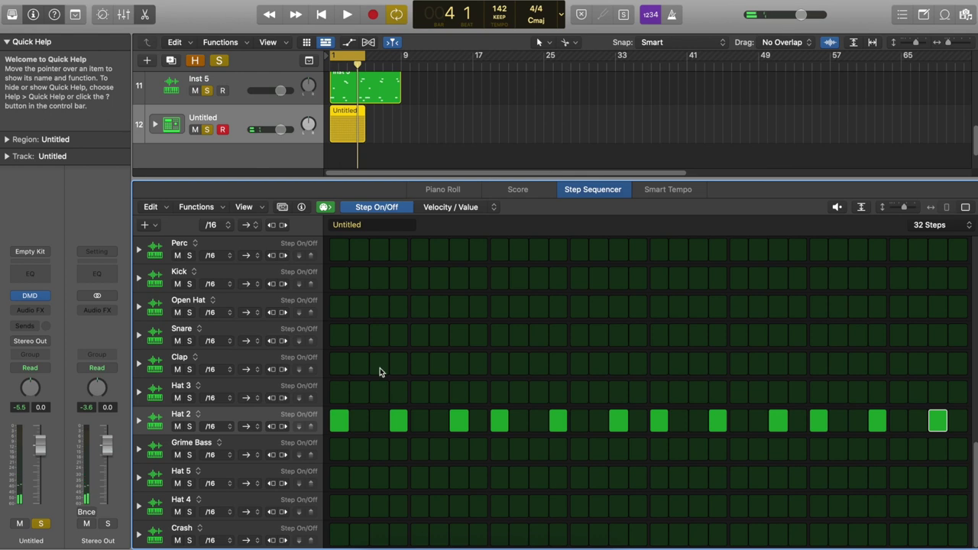
Step: Lower the pattern swing from 54 to 53% in the Local Inspector
{"action": "left_click", "coordinate": [301, 209]}
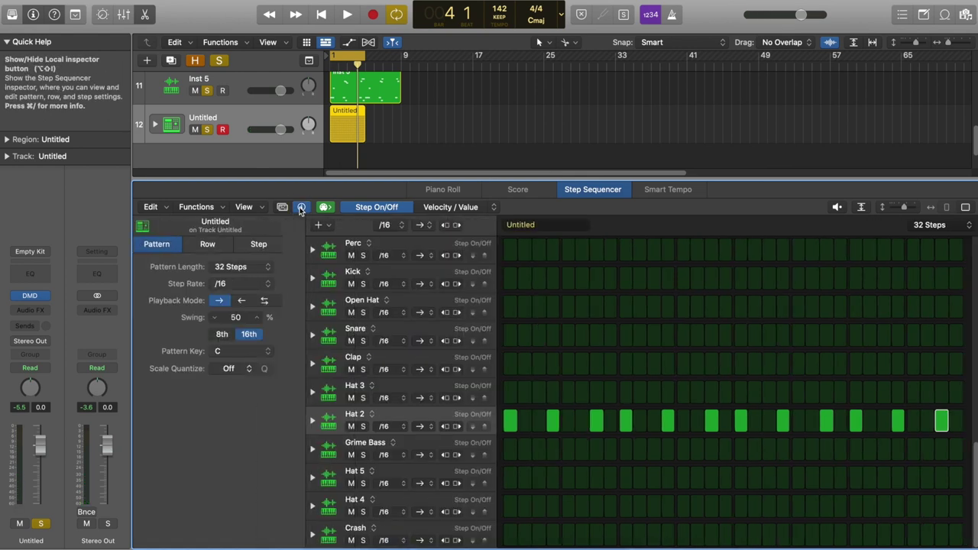
{"action": "left_click", "coordinate": [256, 319]}
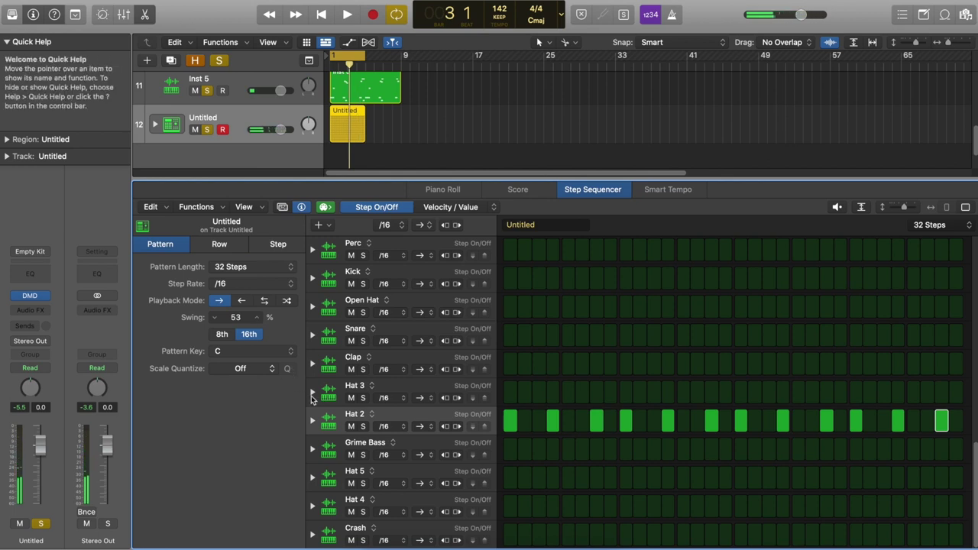
{"action": "left_click", "coordinate": [313, 421]}
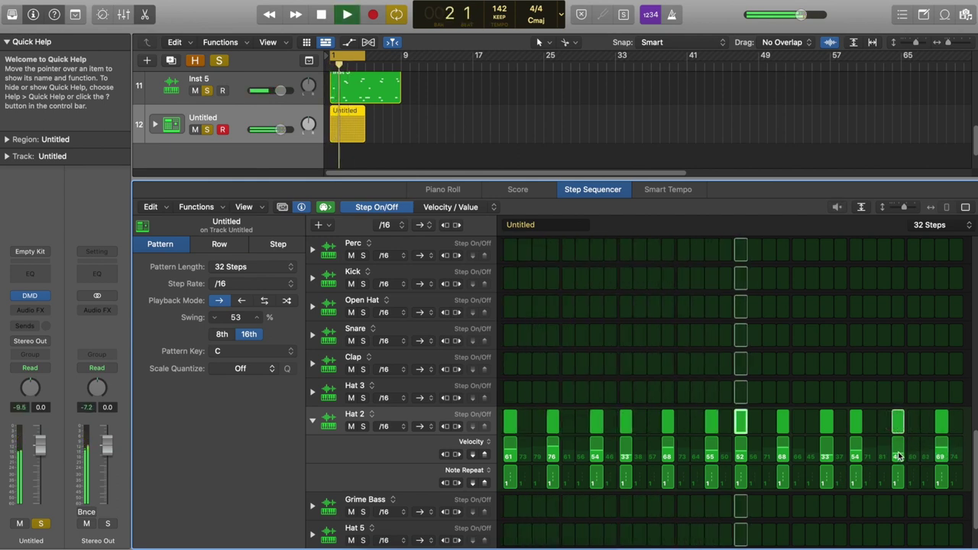
{"action": "left_click", "coordinate": [311, 420]}
Step: Add two Hat 3 hits and a Hat 5 hit, raising the last Hat 5 note repeat to 3
{"action": "left_click", "coordinate": [569, 393]}
{"action": "left_click", "coordinate": [856, 393]}
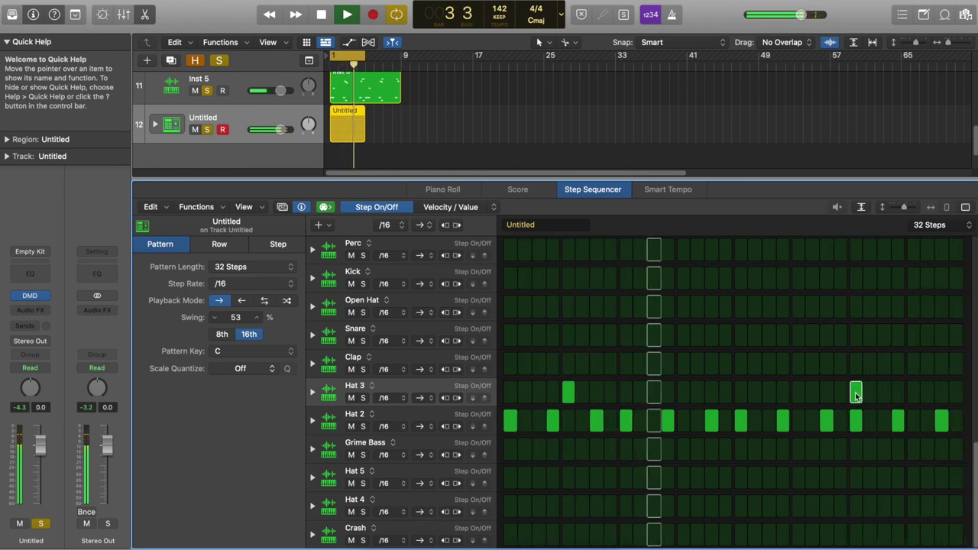
{"action": "left_click", "coordinate": [525, 477]}
{"action": "left_click", "coordinate": [312, 477]}
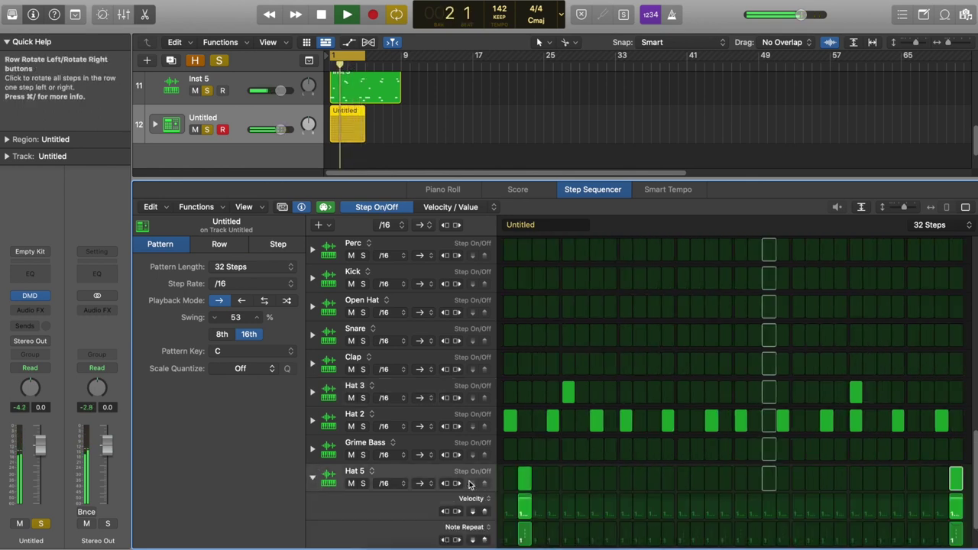
{"action": "scroll", "coordinate": [513, 486], "scroll_direction": "down", "scroll_amount": 2}
{"action": "left_click_drag", "start_coordinate": [955, 481], "coordinate": [963, 490]}
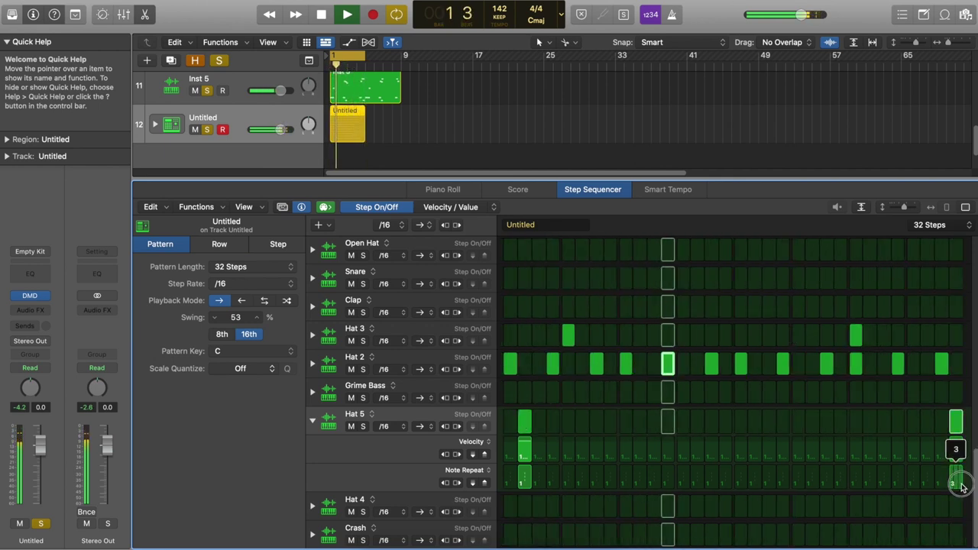
{"action": "left_click_drag", "start_coordinate": [962, 489], "coordinate": [962, 469]}
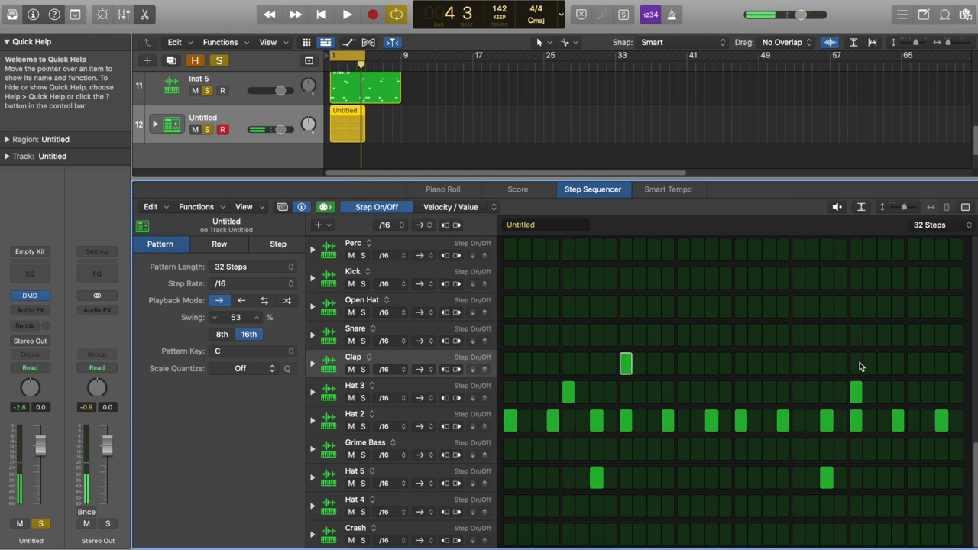
Step: Audition the pattern before and after adding a second Clap hit late in the 32 steps
{"action": "key", "text": "space"}
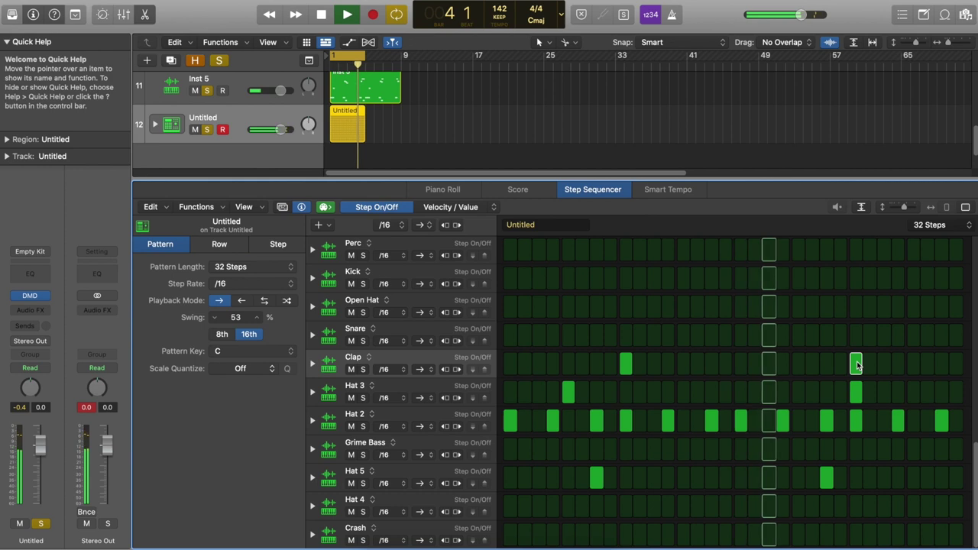
{"action": "key", "text": "space"}
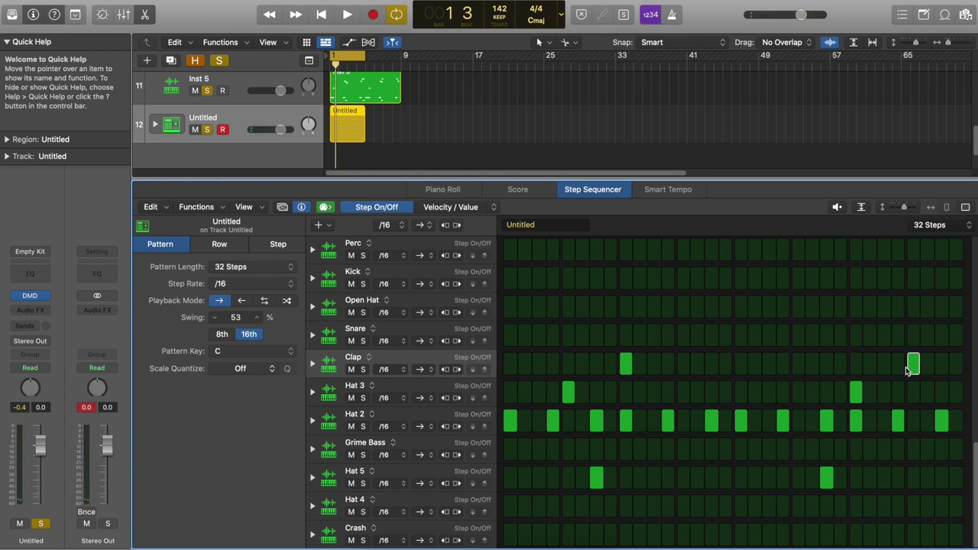
{"action": "key", "text": "space"}
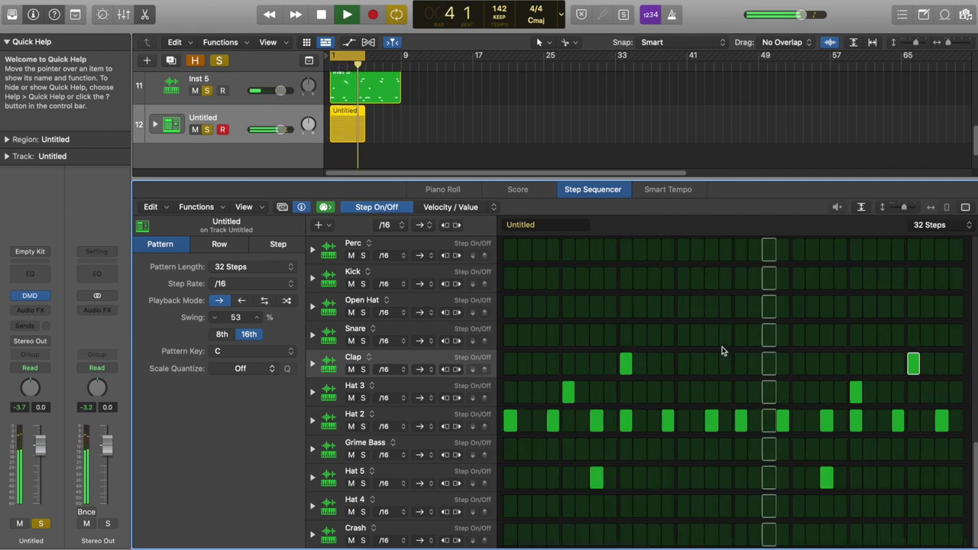
{"action": "key", "text": "space"}
{"action": "scroll", "coordinate": [514, 337], "scroll_direction": "up", "scroll_amount": 2}
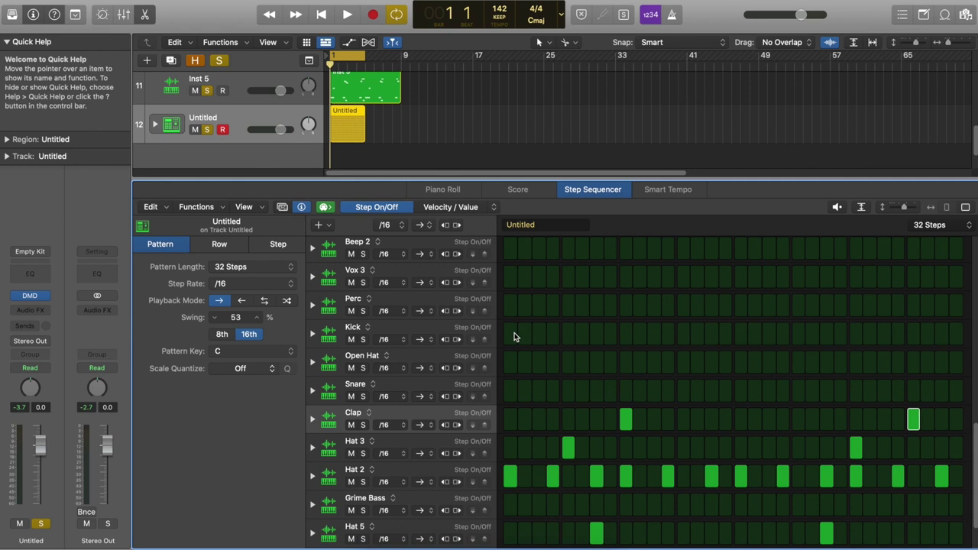
Step: Add a Kick hit on step 1 and audition the pattern
{"action": "left_click", "coordinate": [511, 334]}
{"action": "key", "text": "space"}
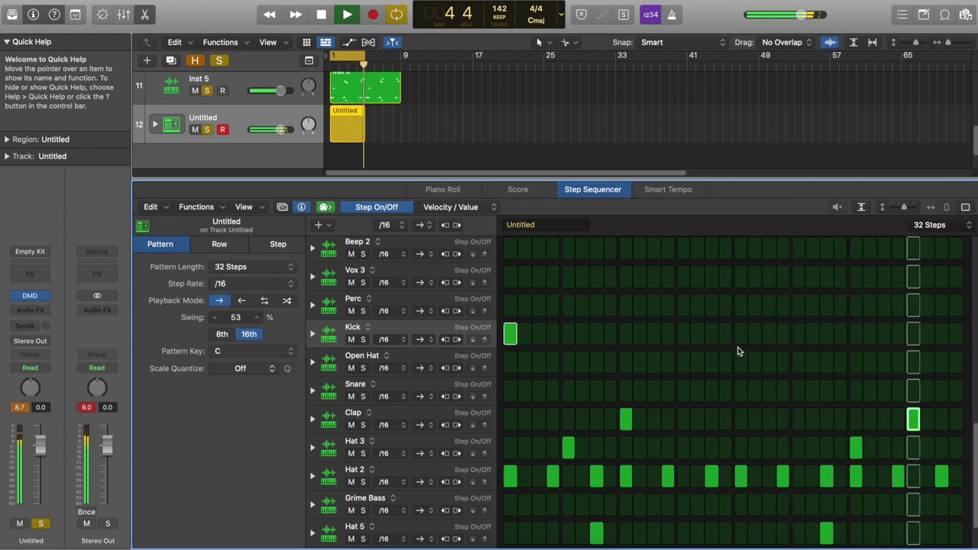
{"action": "key", "text": "space"}
{"action": "key", "text": "space"}
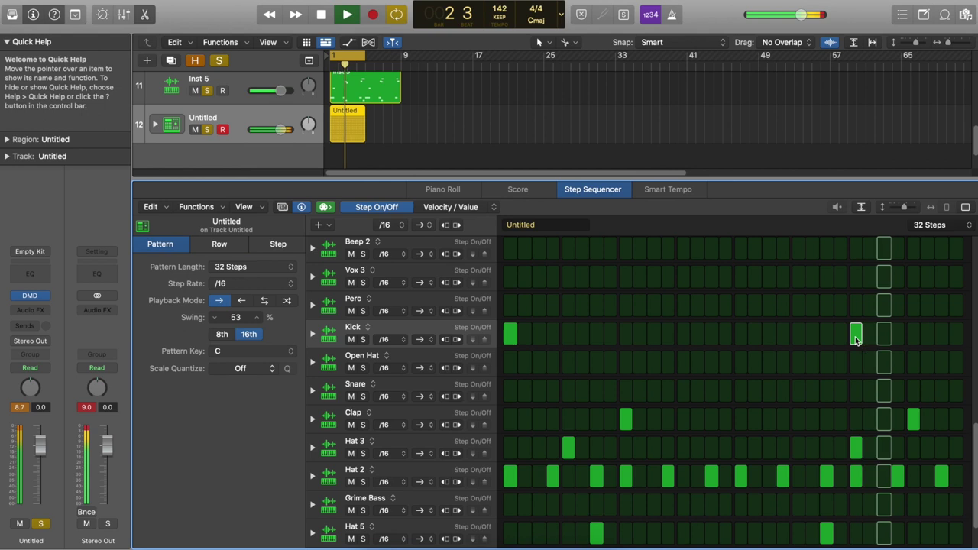
{"action": "scroll", "coordinate": [856, 340], "scroll_direction": "down", "scroll_amount": 2}
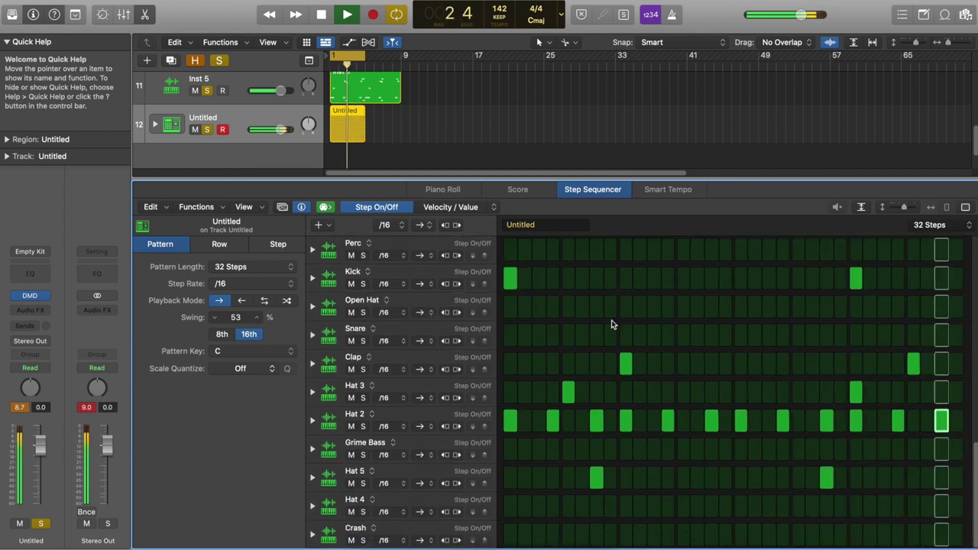
{"action": "scroll", "coordinate": [611, 322], "scroll_direction": "up", "scroll_amount": 5}
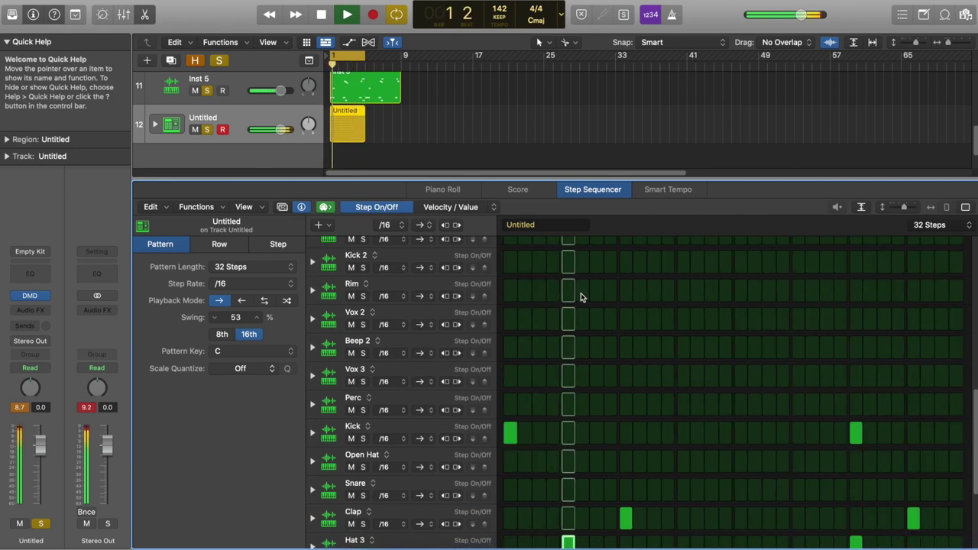
Step: Move the Chop hit from an early step to mid-pattern
{"action": "left_click", "coordinate": [594, 292]}
{"action": "left_click", "coordinate": [595, 292]}
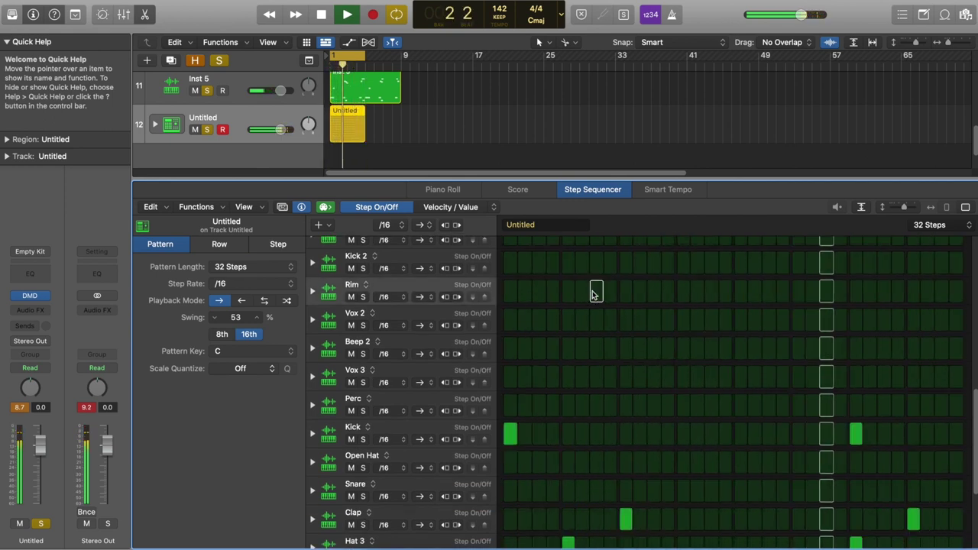
{"action": "scroll", "coordinate": [593, 293], "scroll_direction": "up", "scroll_amount": 3}
{"action": "left_click", "coordinate": [594, 284]}
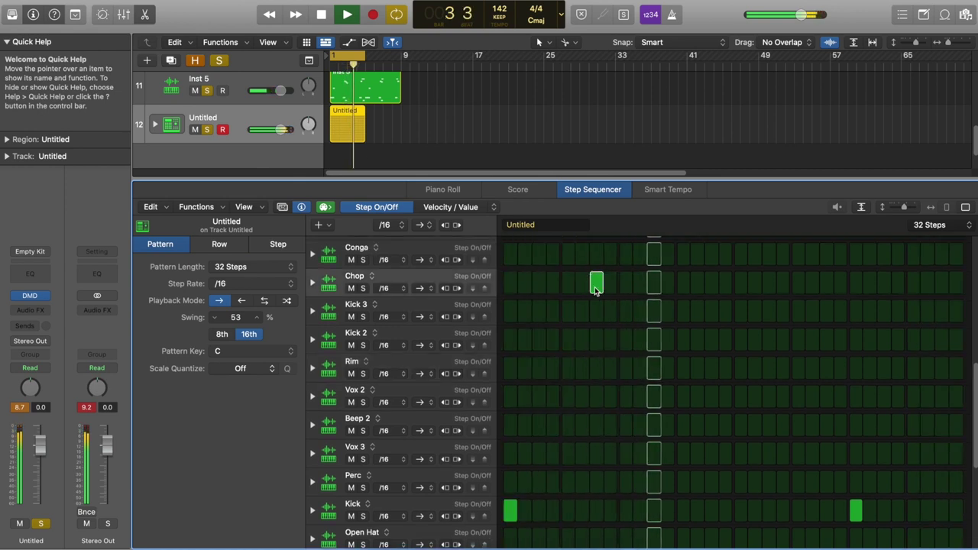
{"action": "left_click", "coordinate": [596, 285]}
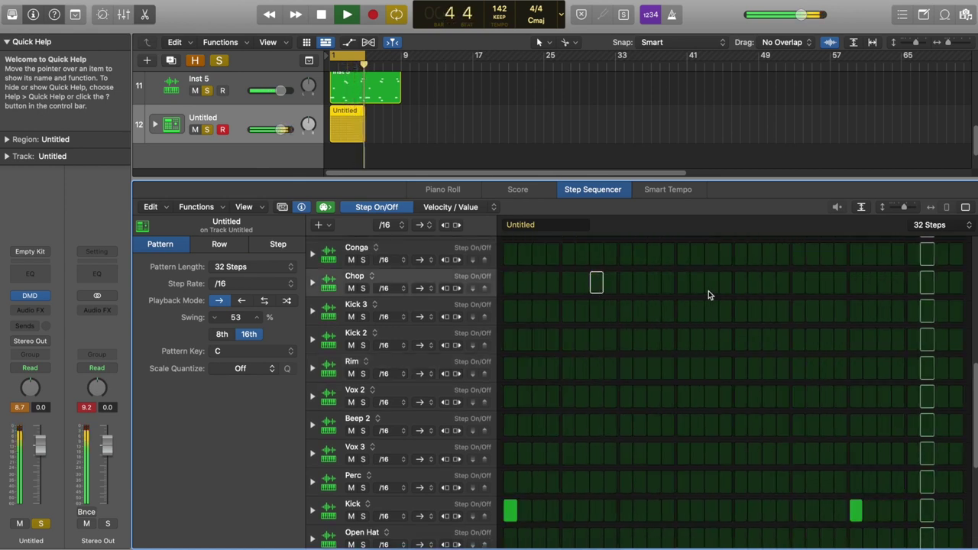
{"action": "left_click", "coordinate": [708, 287]}
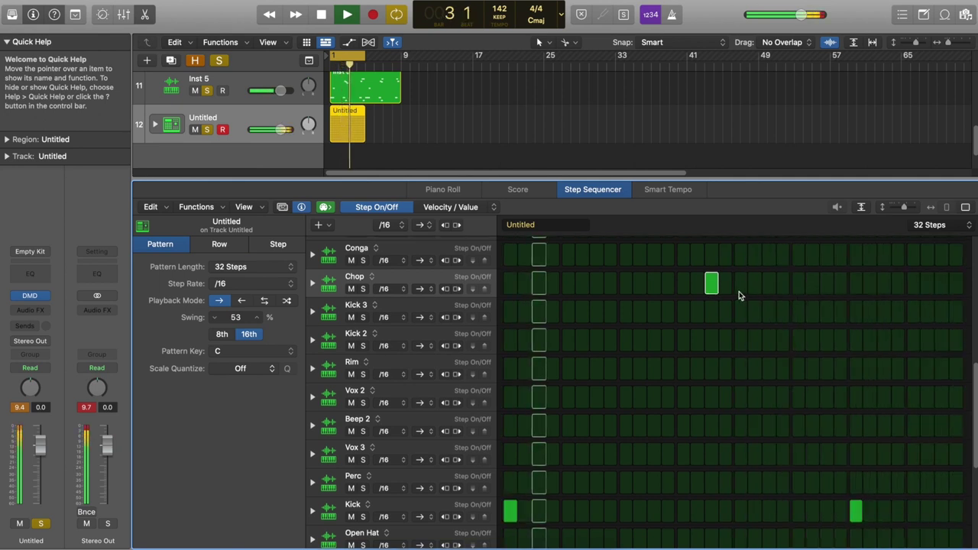
{"action": "scroll", "coordinate": [739, 293], "scroll_direction": "up", "scroll_amount": 2}
Step: Add a Stomp 2 hit on step 1 with its velocity lowered to 48
{"action": "left_click", "coordinate": [511, 280]}
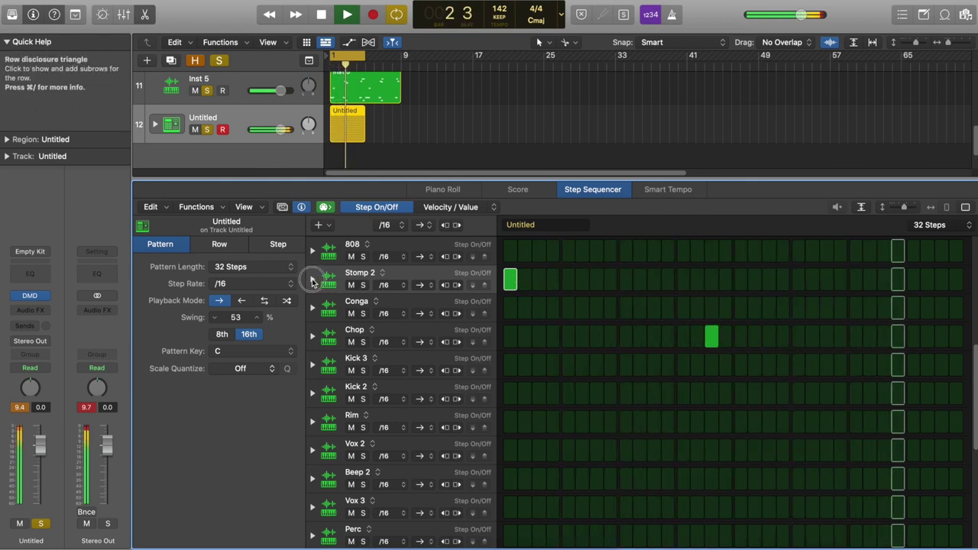
{"action": "left_click", "coordinate": [312, 279]}
{"action": "left_click", "coordinate": [507, 313]}
{"action": "left_click_drag", "start_coordinate": [508, 313], "coordinate": [508, 322]}
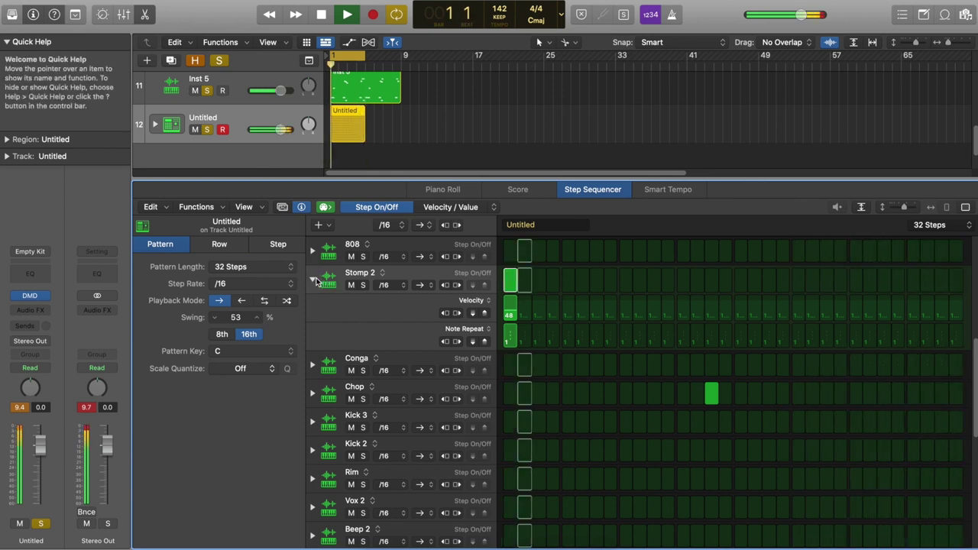
{"action": "left_click", "coordinate": [314, 281]}
{"action": "key", "text": "space"}
{"action": "scroll", "coordinate": [432, 237], "scroll_direction": "down", "scroll_amount": 1}
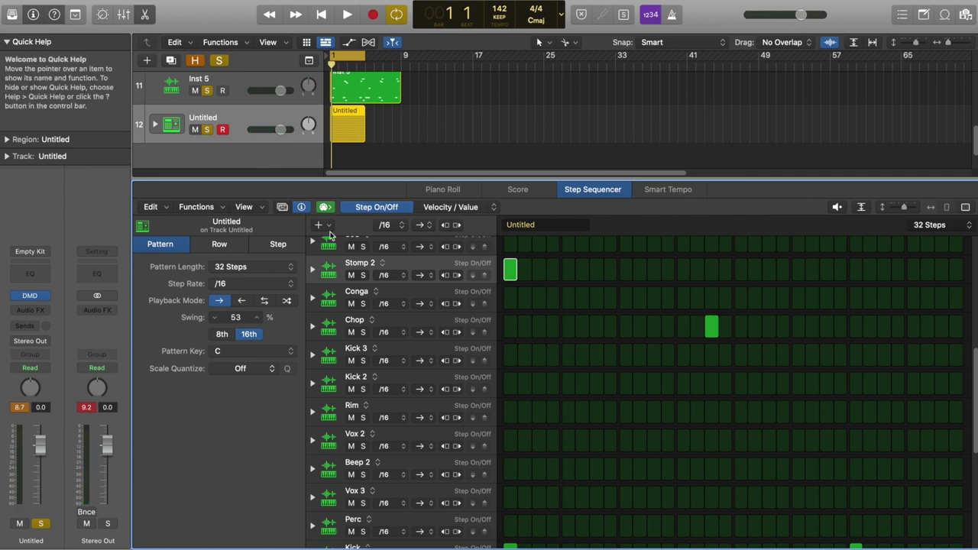
{"action": "key", "text": "space"}
Step: Turn the Kick pad's Amp Volume down to -13 dB in Drum Machine Designer, keeping polyphony at 8 voices
{"action": "left_click", "coordinate": [29, 295]}
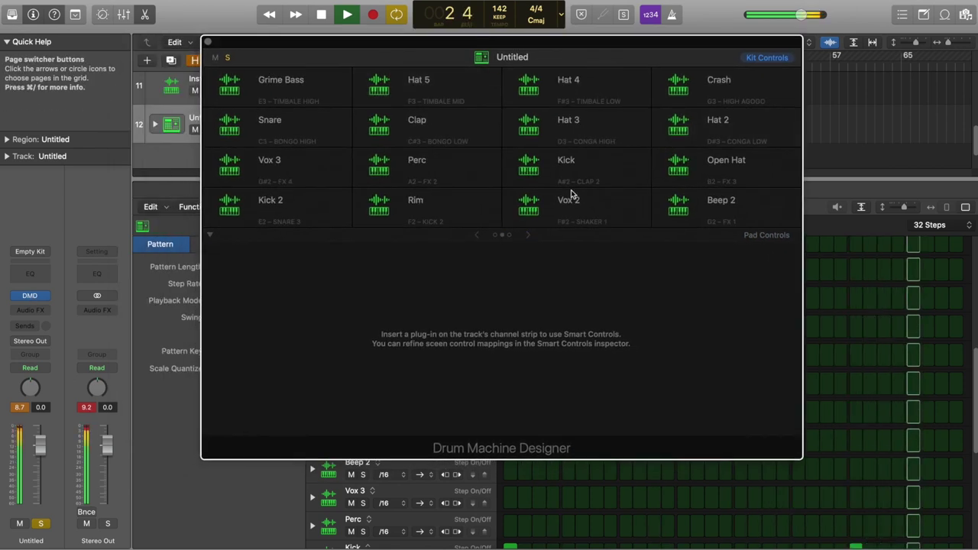
{"action": "left_click", "coordinate": [535, 168]}
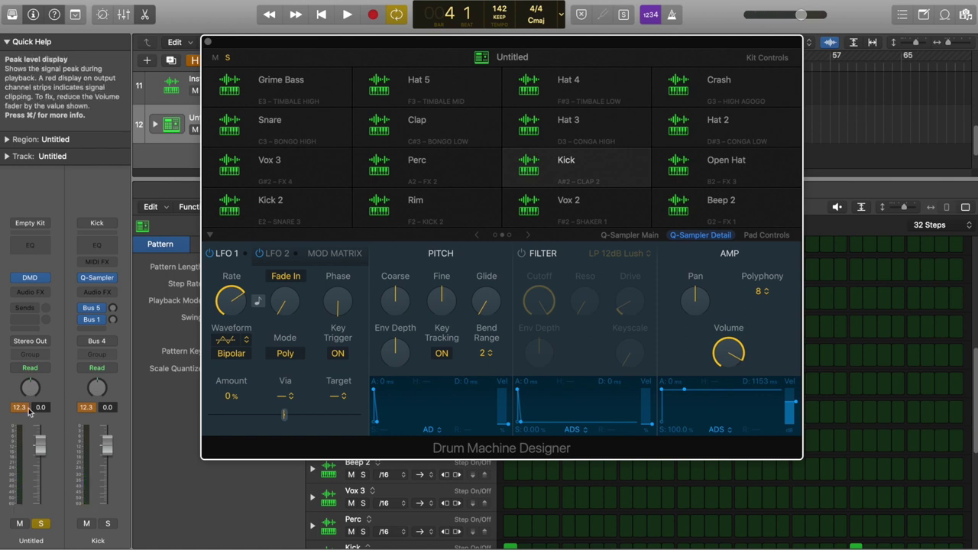
{"action": "mouse_move", "coordinate": [727, 352]}
{"action": "mouse_move", "coordinate": [604, 168]}
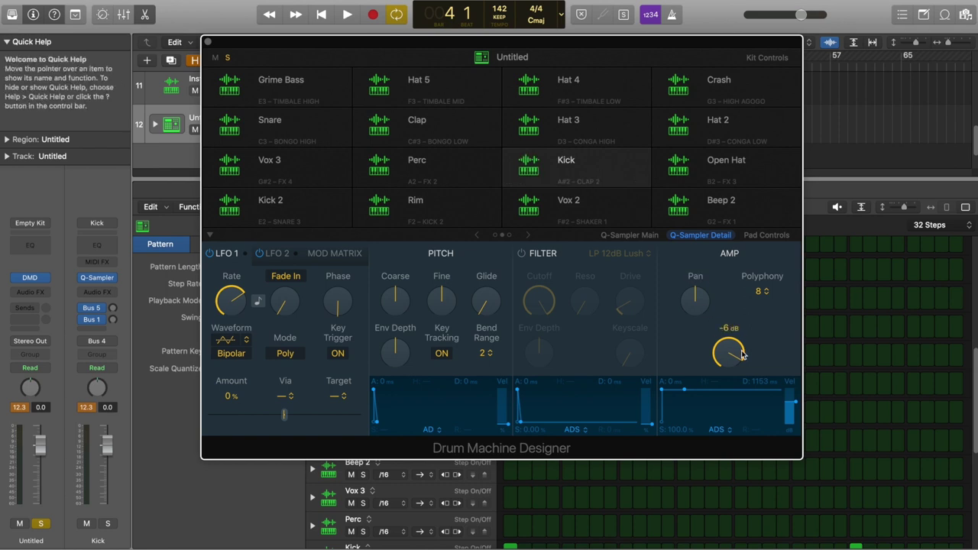
{"action": "key", "text": "space"}
{"action": "left_click_drag", "start_coordinate": [739, 365], "coordinate": [738, 376]}
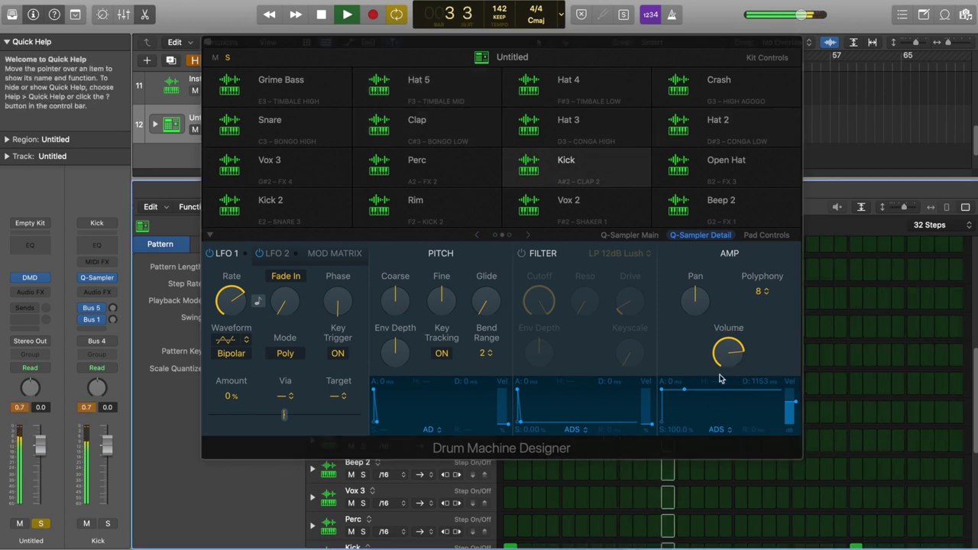
{"action": "left_click_drag", "start_coordinate": [727, 356], "coordinate": [726, 352]}
{"action": "key", "text": "space"}
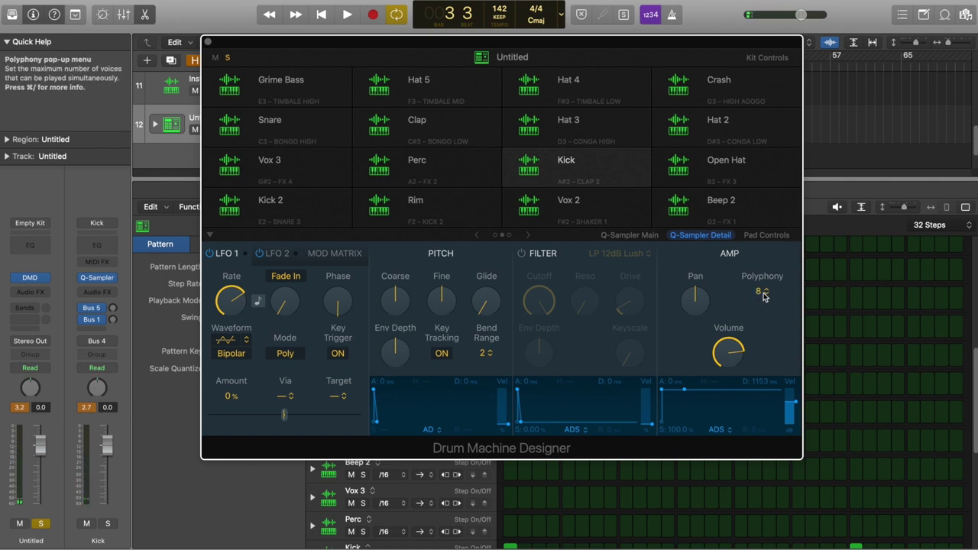
{"action": "left_click", "coordinate": [765, 294]}
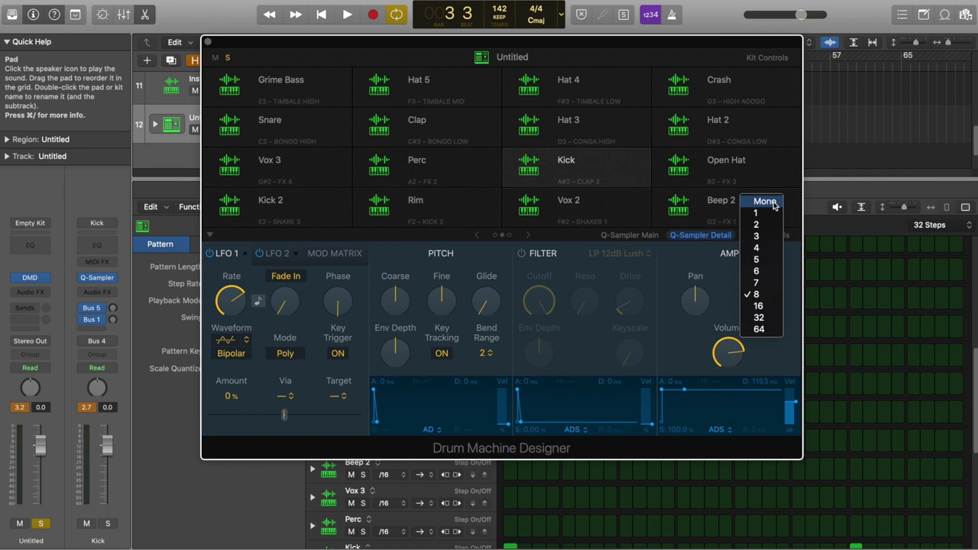
{"action": "left_click", "coordinate": [469, 133]}
Step: Lower the Clap pad's volume to -7 dB and set its polyphony to Mono
{"action": "key", "text": "space"}
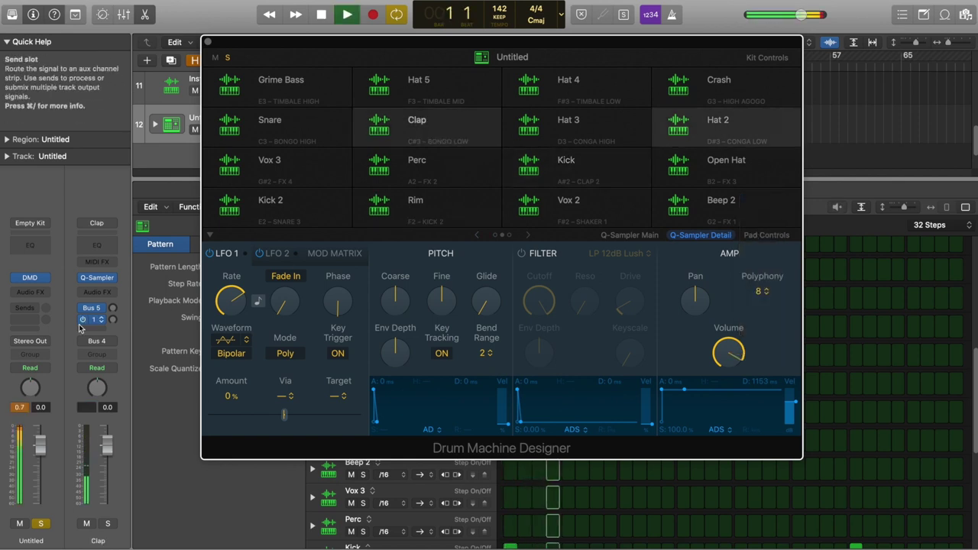
{"action": "mouse_move", "coordinate": [727, 357]}
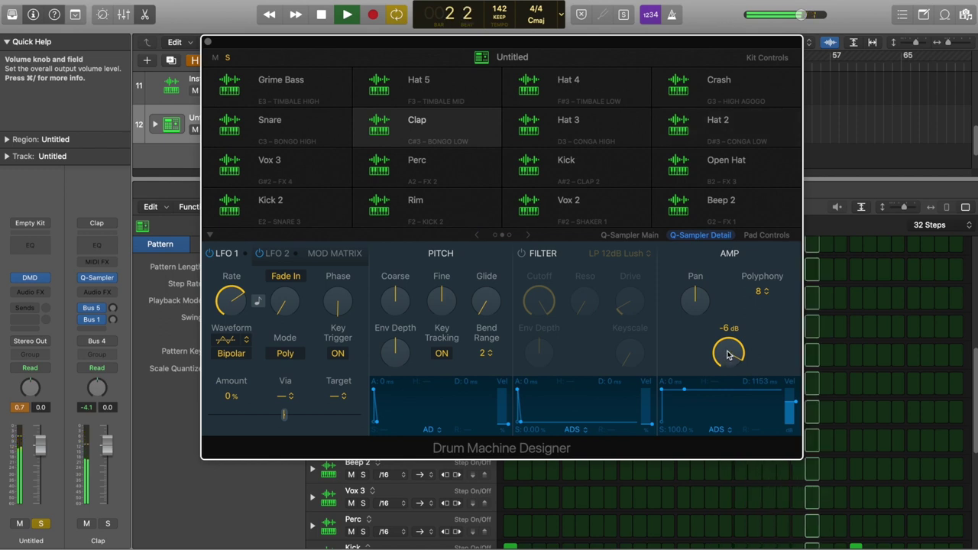
{"action": "left_click_drag", "start_coordinate": [726, 354], "coordinate": [730, 357]}
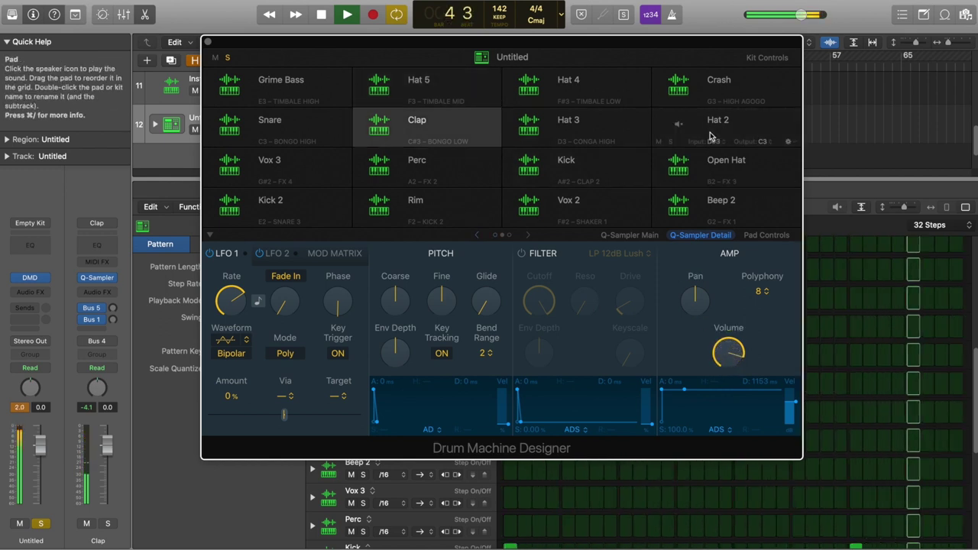
{"action": "left_click", "coordinate": [759, 292]}
{"action": "left_click", "coordinate": [765, 201]}
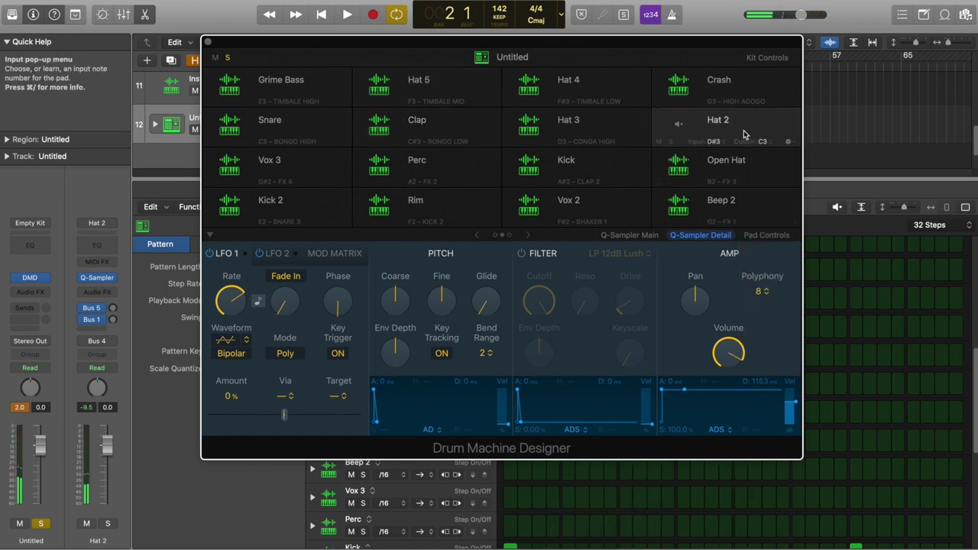
Step: Set the Hat 2 pad to Mono, lower its volume, and close Drum Machine Designer
{"action": "key", "text": "space"}
{"action": "left_click", "coordinate": [758, 291]}
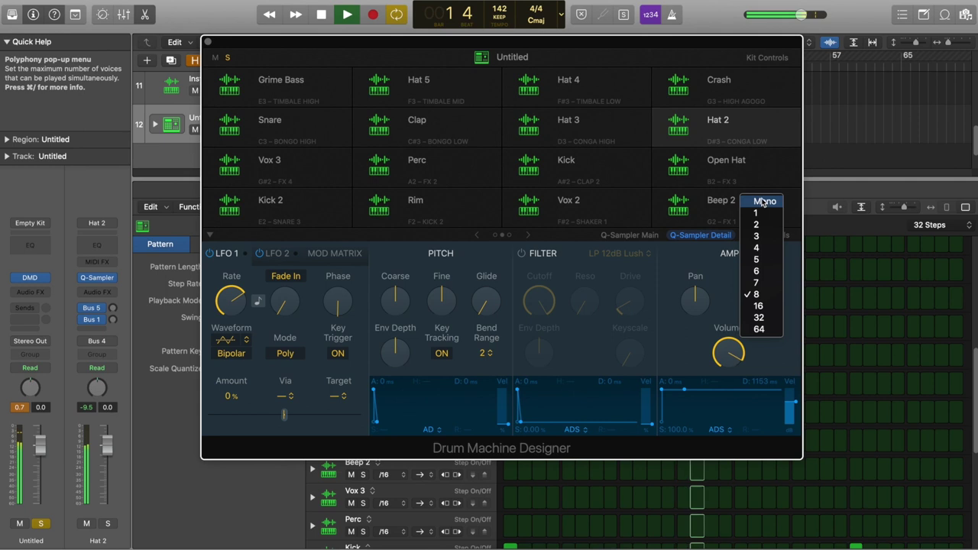
{"action": "left_click", "coordinate": [759, 201]}
{"action": "mouse_move", "coordinate": [728, 353]}
{"action": "left_mouse_down"}
{"action": "mouse_move", "coordinate": [721, 416]}
{"action": "mouse_move", "coordinate": [731, 363]}
{"action": "left_mouse_up"}
{"action": "key", "text": "space"}
{"action": "key", "text": "v"}
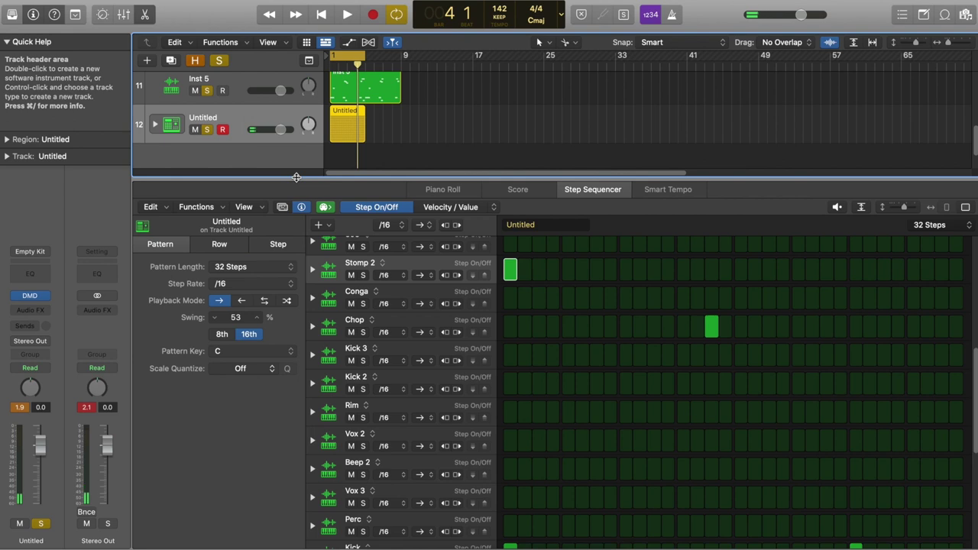
Step: Convert the Untitled pattern to a MIDI region, then separate it by note pitch into seven per-drum regions
{"action": "right_click", "coordinate": [343, 126]}
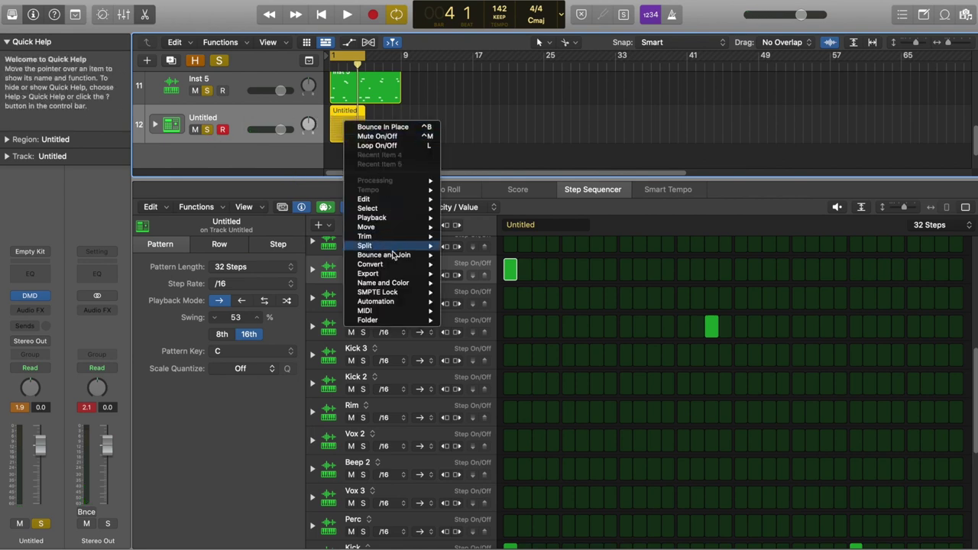
{"action": "mouse_move", "coordinate": [395, 267]}
{"action": "left_click", "coordinate": [501, 314]}
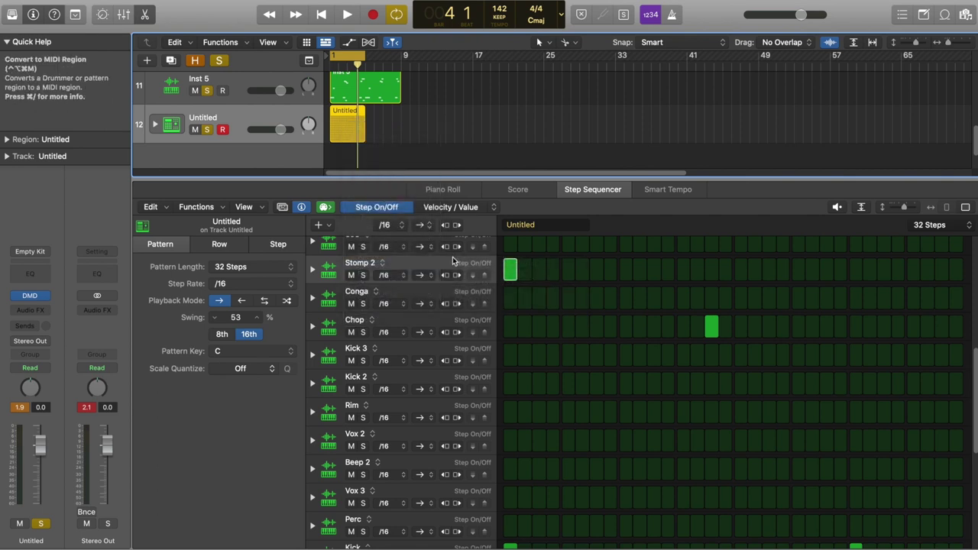
{"action": "key", "text": "e"}
{"action": "left_click", "coordinate": [175, 42]}
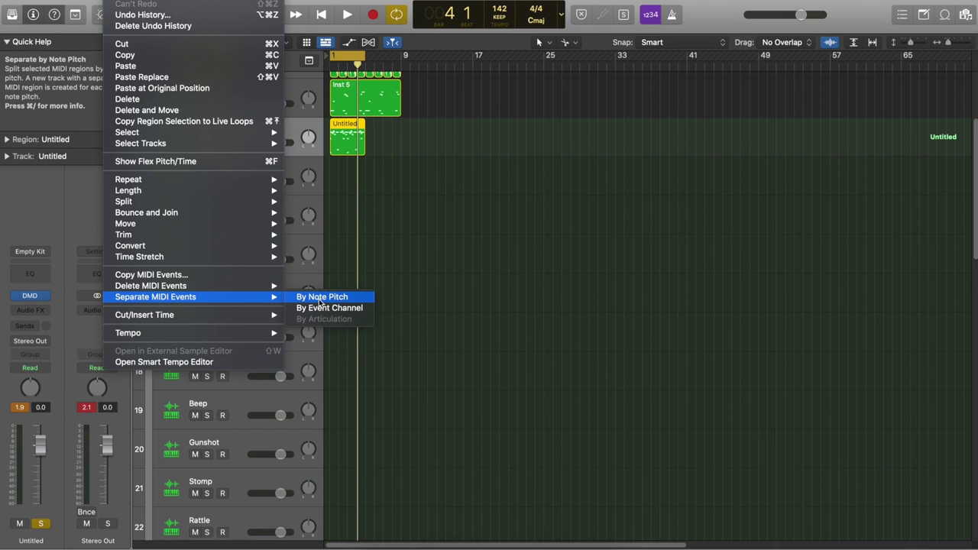
{"action": "left_click", "coordinate": [319, 300]}
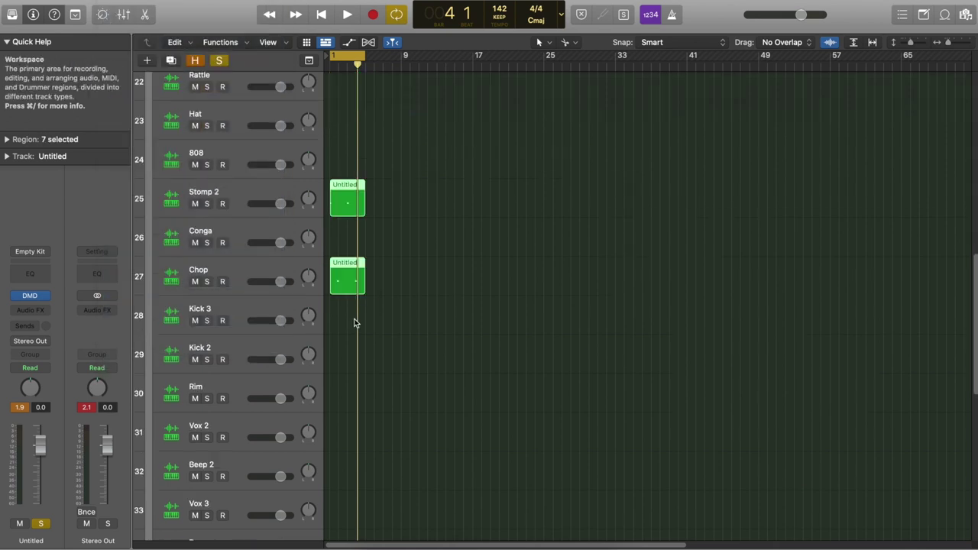
{"action": "scroll", "coordinate": [313, 273], "scroll_direction": "down", "scroll_amount": 12}
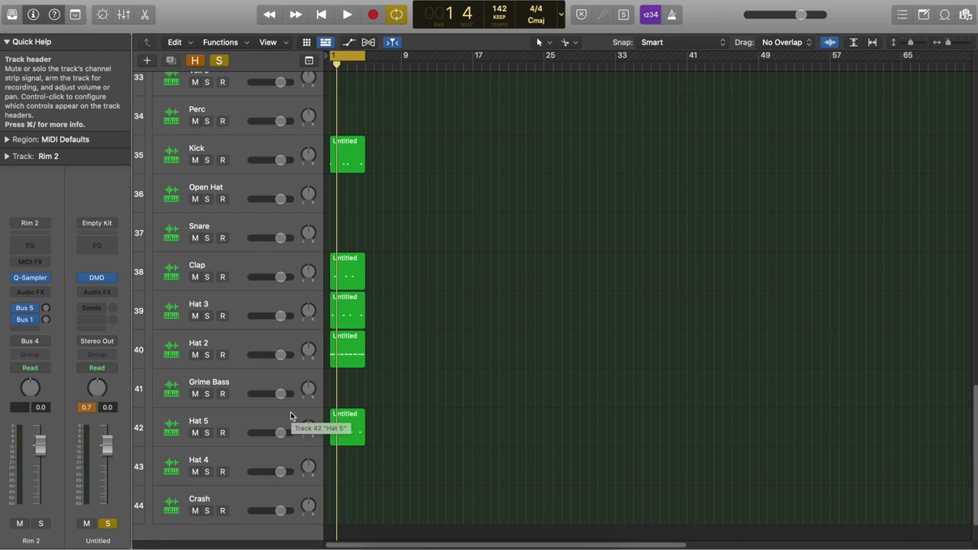
Step: Select the Hat 5, Hat 2, Hat 3, Clap, Kick, Chop and Stomp 2 tracks and the Untitled folder
{"action": "left_click", "coordinate": [289, 416]}
{"action": "left_click", "coordinate": [280, 346], "text": "shift"}
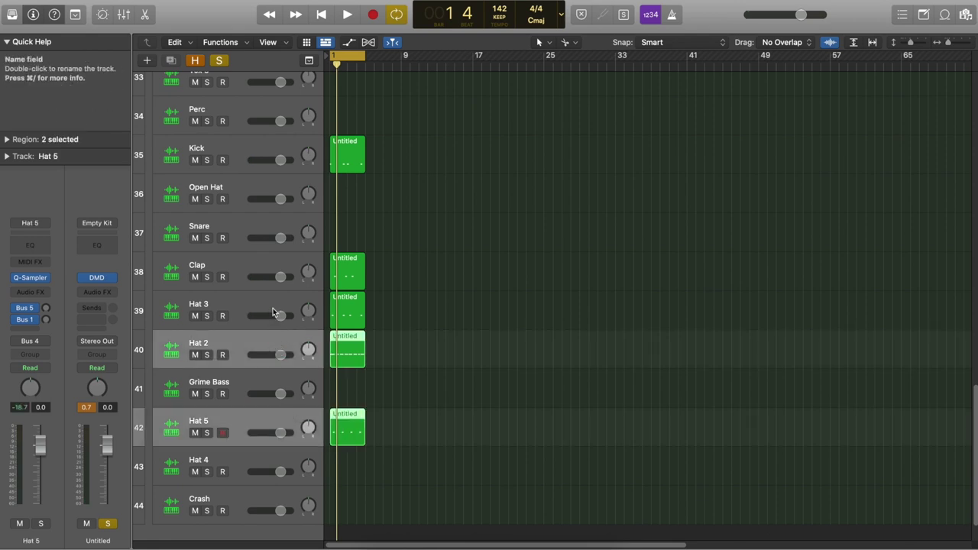
{"action": "left_click", "coordinate": [275, 308], "text": "shift"}
{"action": "left_click", "coordinate": [272, 264], "text": "shift"}
{"action": "scroll", "coordinate": [267, 245], "scroll_direction": "up", "scroll_amount": 3}
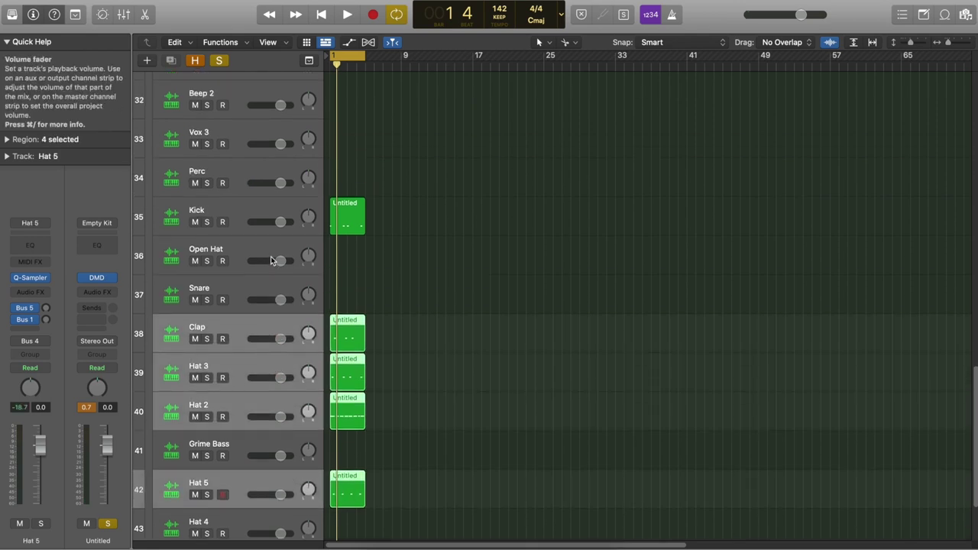
{"action": "left_click", "coordinate": [260, 214], "text": "shift"}
{"action": "scroll", "coordinate": [255, 271], "scroll_direction": "up", "scroll_amount": 8}
{"action": "left_click", "coordinate": [260, 215], "text": "shift"}
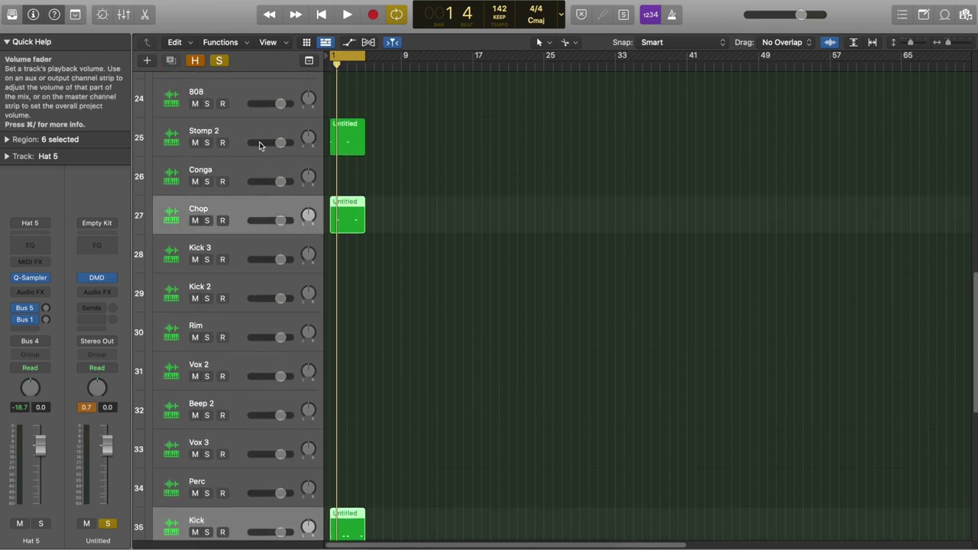
{"action": "left_click", "coordinate": [260, 138], "text": "shift"}
{"action": "scroll", "coordinate": [260, 138], "scroll_direction": "up", "scroll_amount": 4}
{"action": "mouse_move", "coordinate": [260, 286]}
{"action": "left_mouse_down"}
{"action": "mouse_move", "coordinate": [236, 158]}
{"action": "mouse_move", "coordinate": [266, 42]}
{"action": "mouse_move", "coordinate": [277, 332]}
{"action": "mouse_move", "coordinate": [264, 278]}
{"action": "mouse_move", "coordinate": [246, 286]}
{"action": "left_mouse_up"}
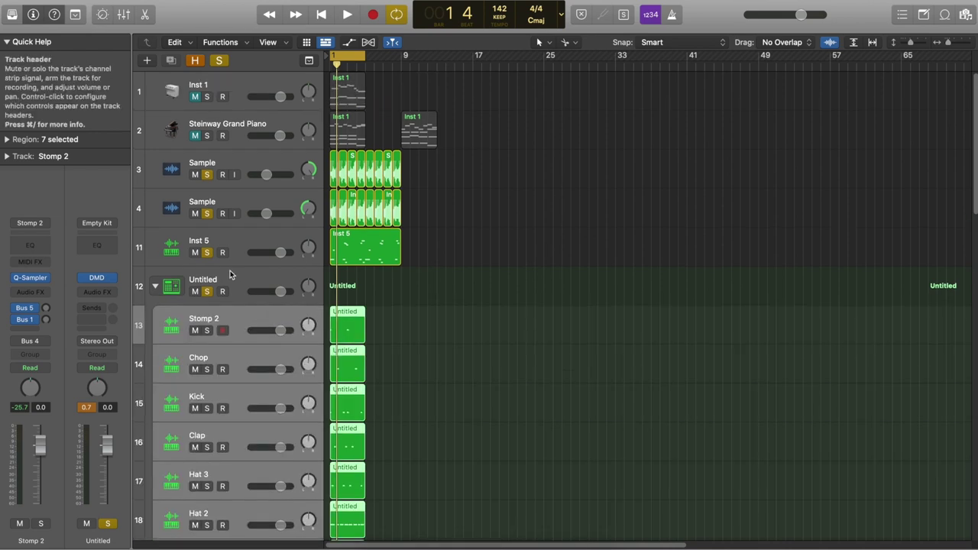
{"action": "left_click", "coordinate": [245, 287]}
Step: Reorder the drum tracks: Kick and Clap above Stomp 2, Hat 2 and Chop higher, Hat 5 between the hats
{"action": "key", "text": "space"}
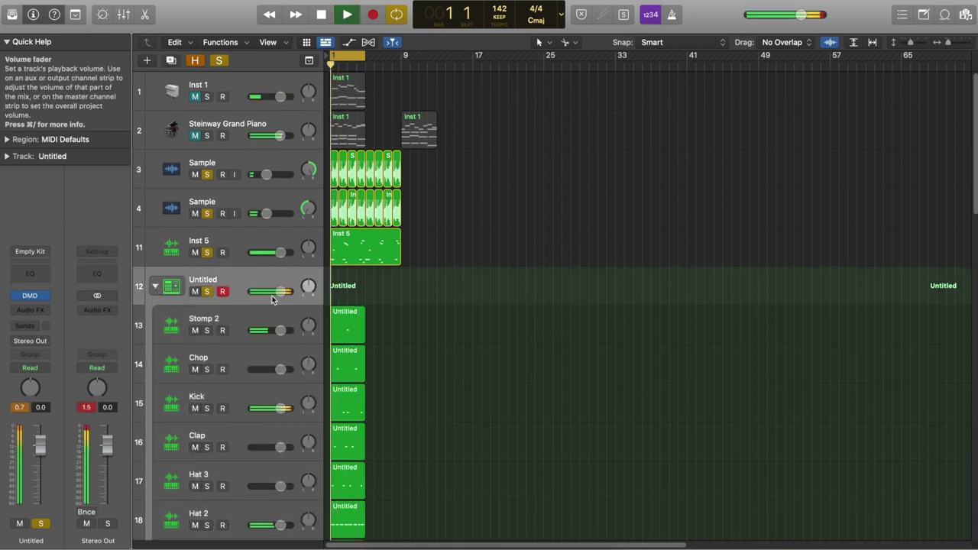
{"action": "left_click_drag", "start_coordinate": [229, 403], "coordinate": [230, 344]}
{"action": "left_click_drag", "start_coordinate": [230, 496], "coordinate": [236, 393]}
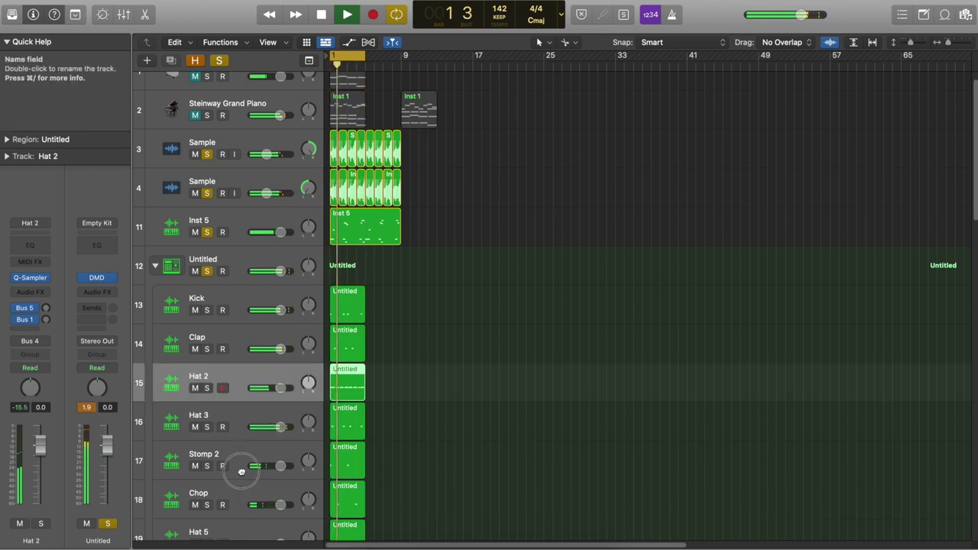
{"action": "left_click_drag", "start_coordinate": [245, 469], "coordinate": [237, 351]}
{"action": "left_click_drag", "start_coordinate": [234, 428], "coordinate": [237, 428]}
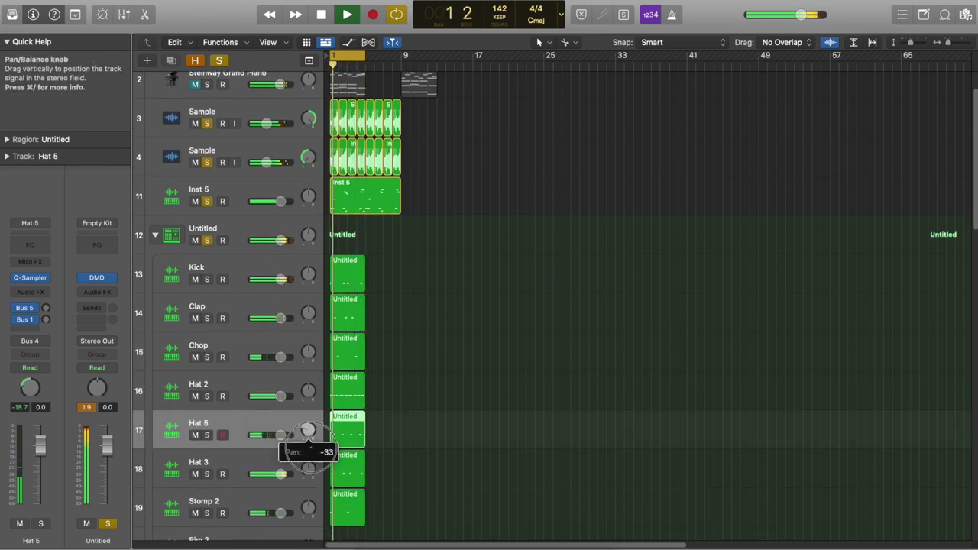
{"action": "left_click", "coordinate": [306, 454]}
Step: Pan Hat 3 to the right, settling at +28, while the drums play
{"action": "key", "text": "space"}
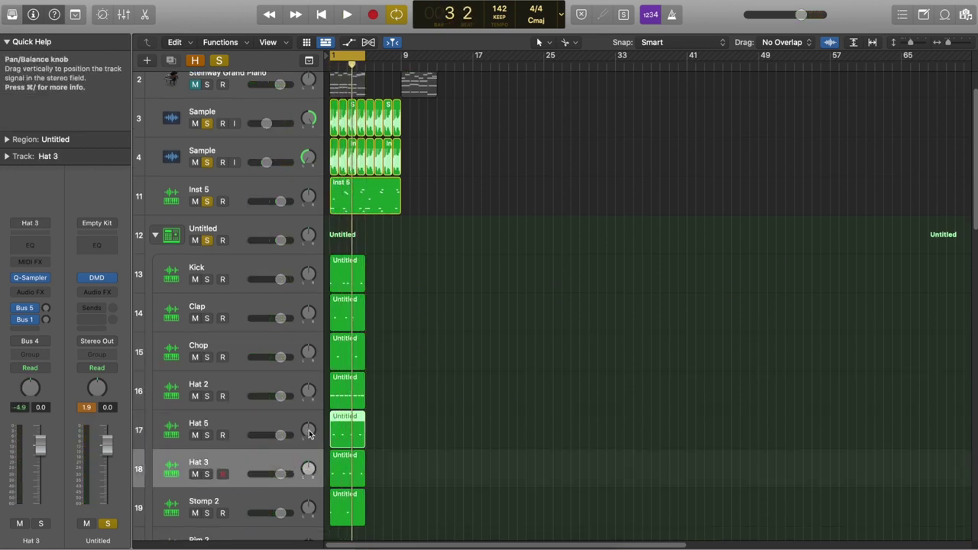
{"action": "key", "text": "space"}
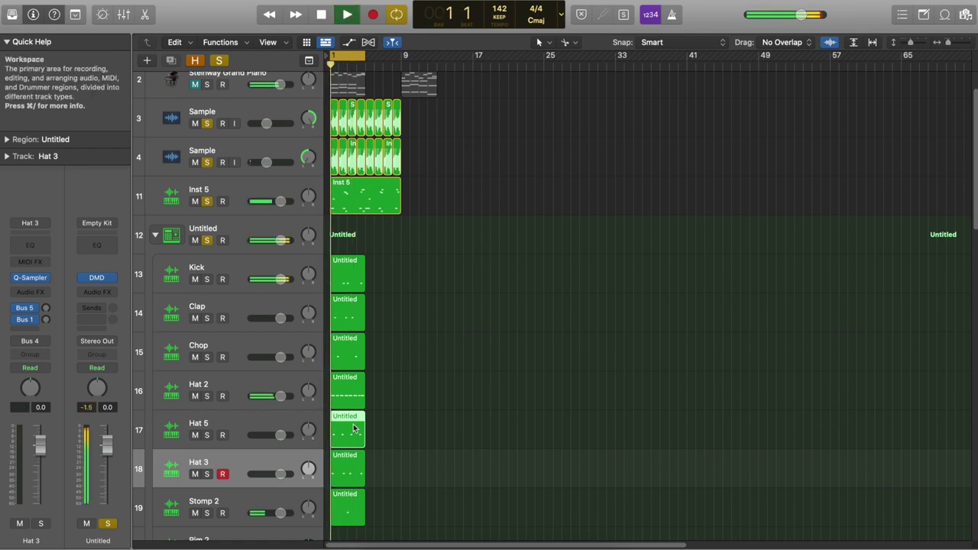
{"action": "left_click", "coordinate": [207, 396]}
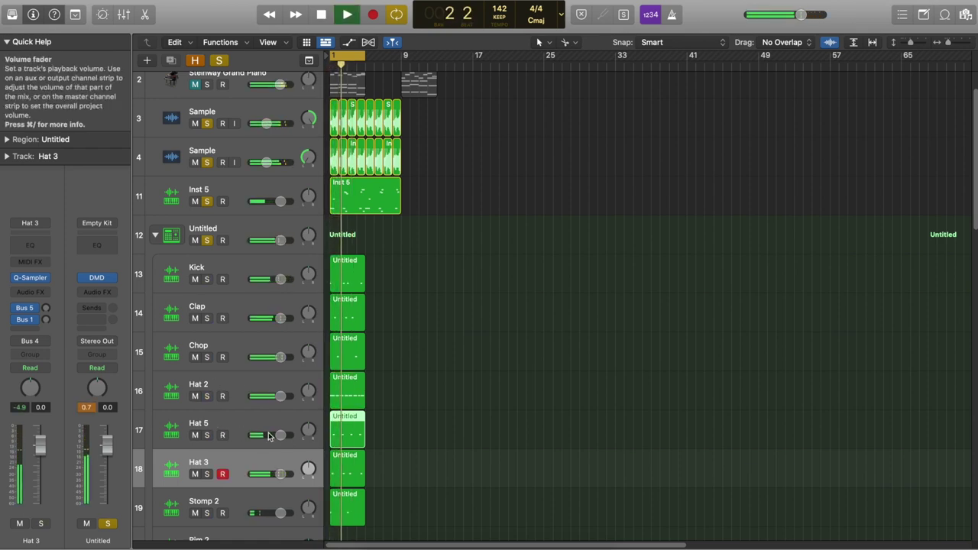
{"action": "left_click_drag", "start_coordinate": [308, 468], "coordinate": [305, 426]}
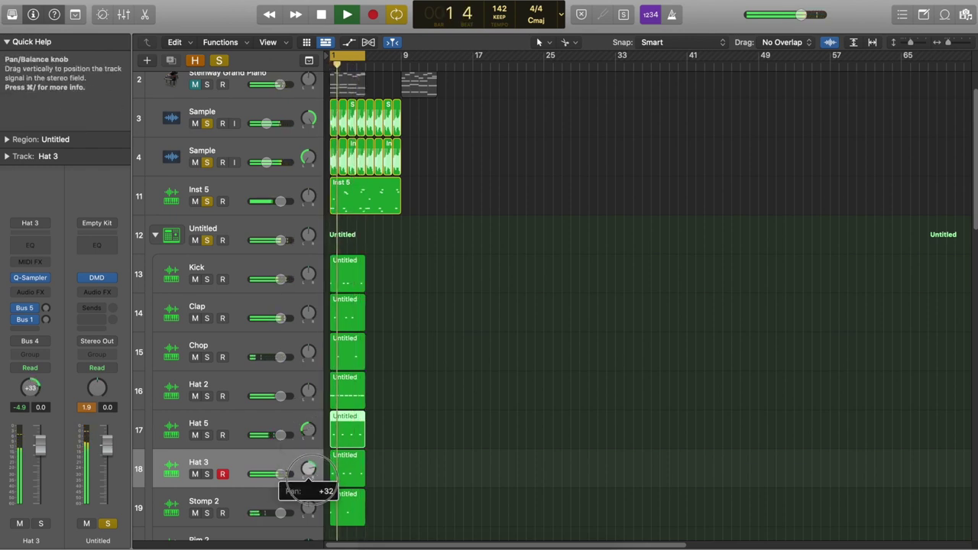
{"action": "left_click_drag", "start_coordinate": [308, 469], "coordinate": [305, 465]}
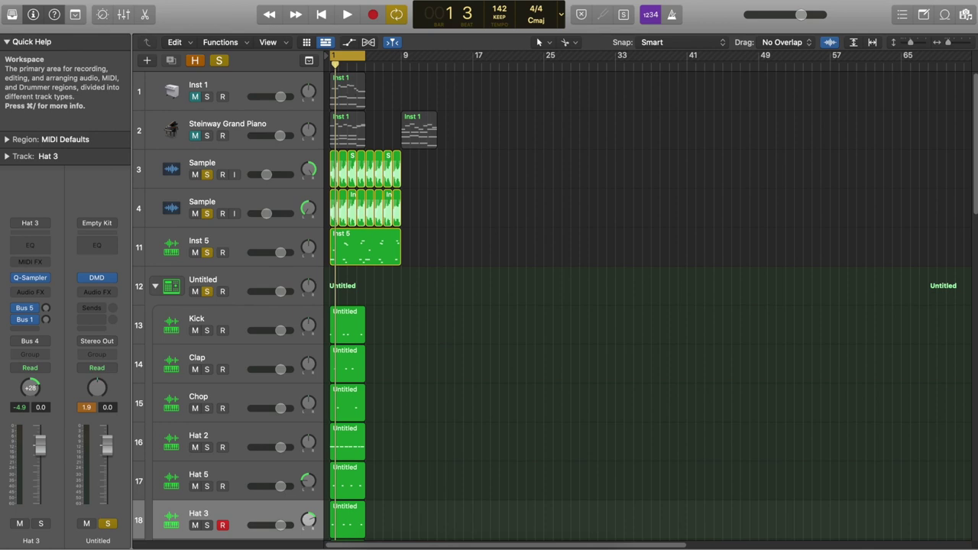
Step: Create a MIDI region on the Gunshot track holding one short note at A2
{"action": "scroll", "coordinate": [682, 234], "scroll_direction": "down", "scroll_amount": 10}
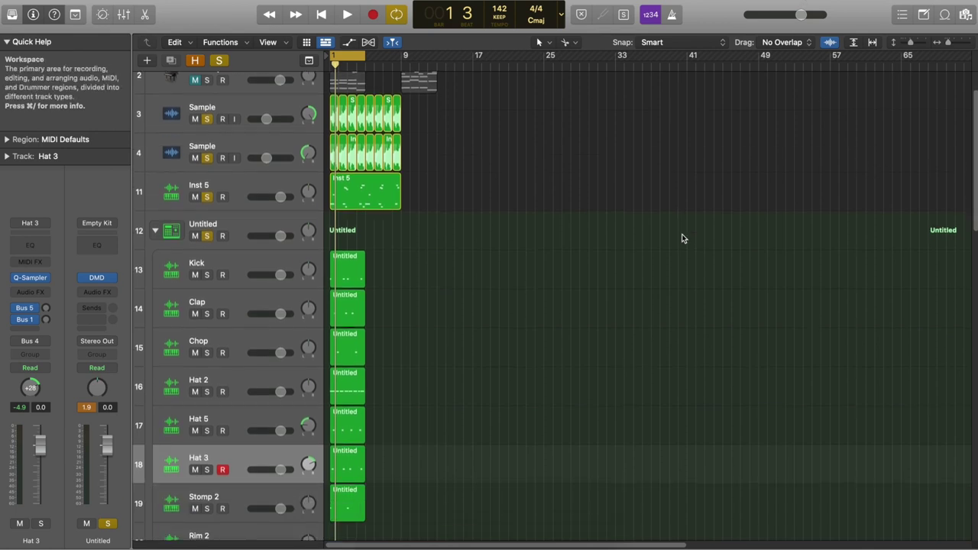
{"action": "scroll", "coordinate": [634, 244], "scroll_direction": "down", "scroll_amount": 6}
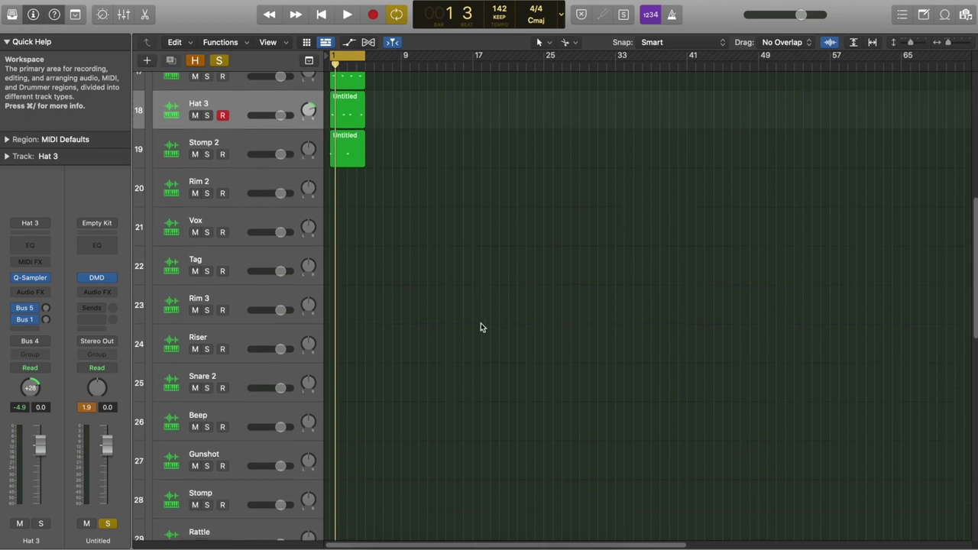
{"action": "right_click", "coordinate": [333, 434]}
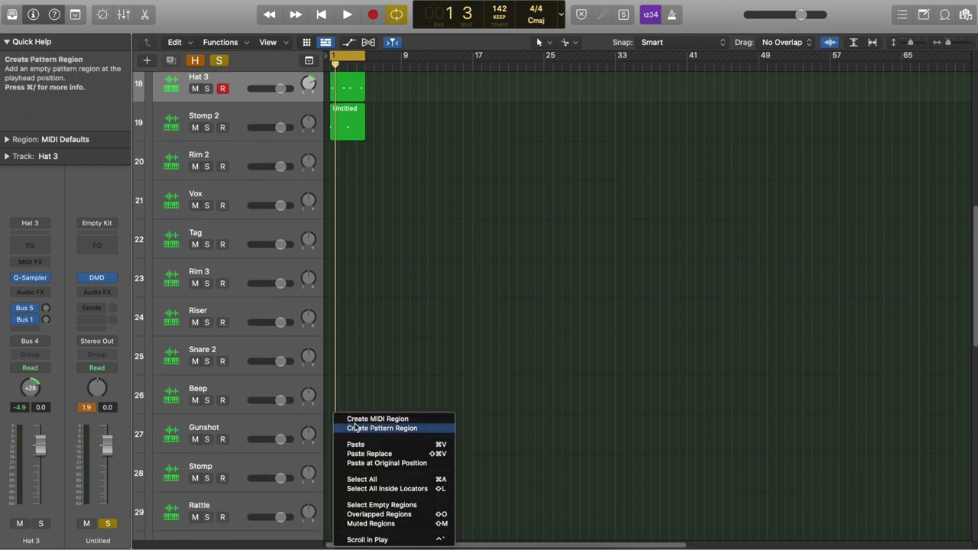
{"action": "left_click", "coordinate": [372, 417]}
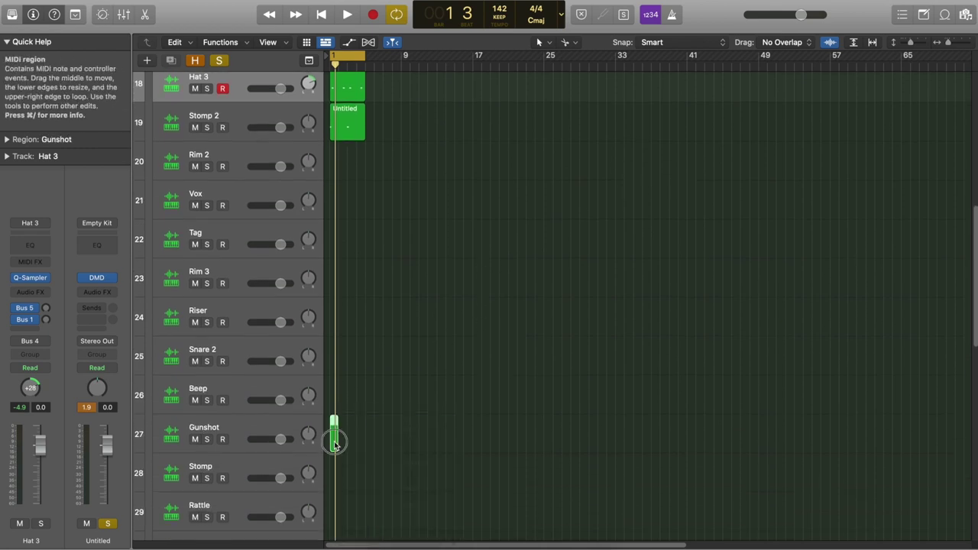
{"action": "double_click", "coordinate": [334, 435]}
{"action": "left_click", "coordinate": [338, 387]}
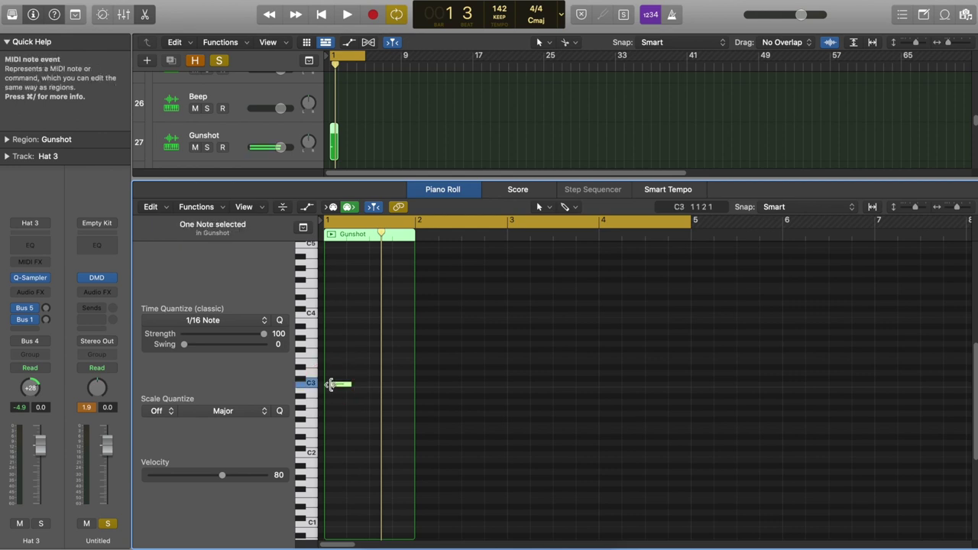
{"action": "left_click_drag", "start_coordinate": [339, 384], "coordinate": [336, 406]}
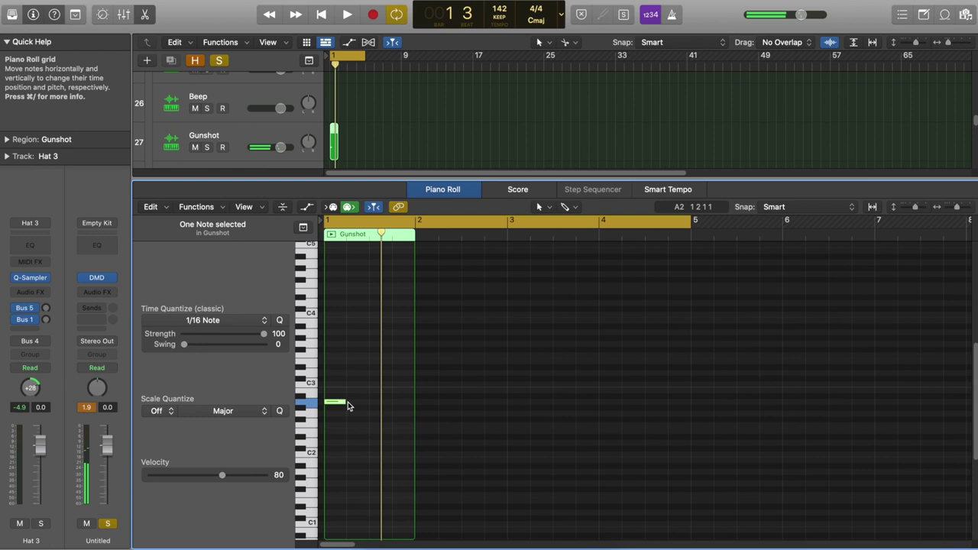
Step: Lower the Gunshot track's volume to -7.7 dB while auditioning the beat
{"action": "key", "text": "space"}
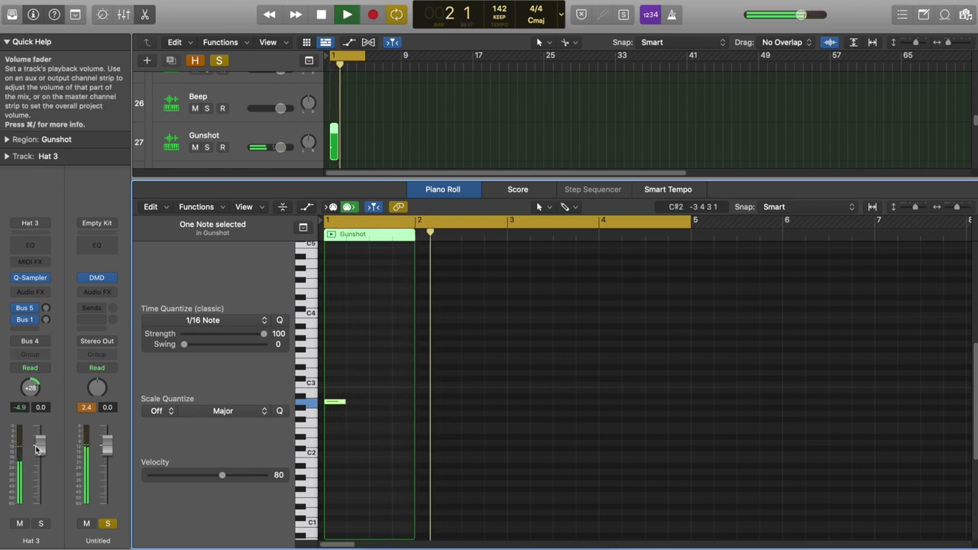
{"action": "key", "text": "space"}
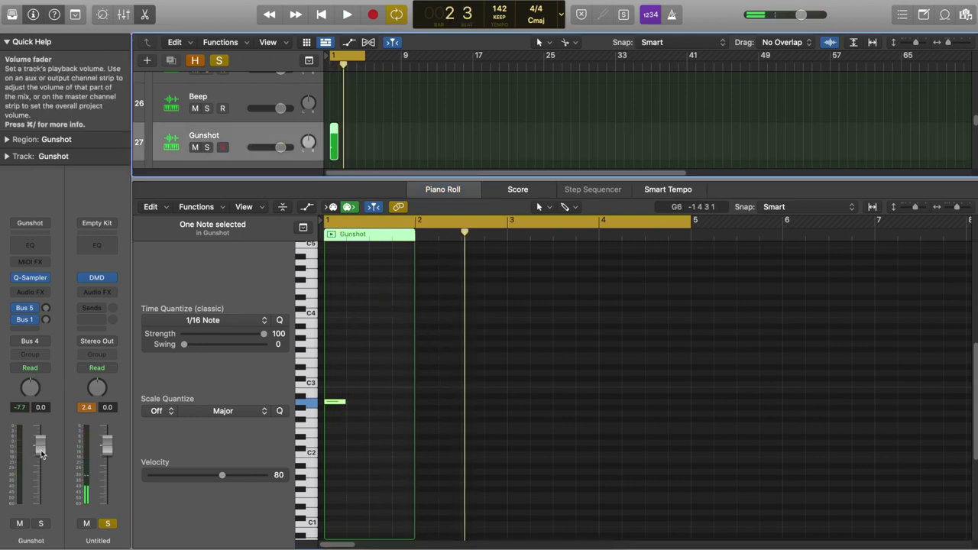
{"action": "key", "text": "space"}
{"action": "mouse_move", "coordinate": [42, 455]}
{"action": "left_mouse_down"}
{"action": "mouse_move", "coordinate": [52, 506]}
{"action": "mouse_move", "coordinate": [41, 474]}
{"action": "left_mouse_up"}
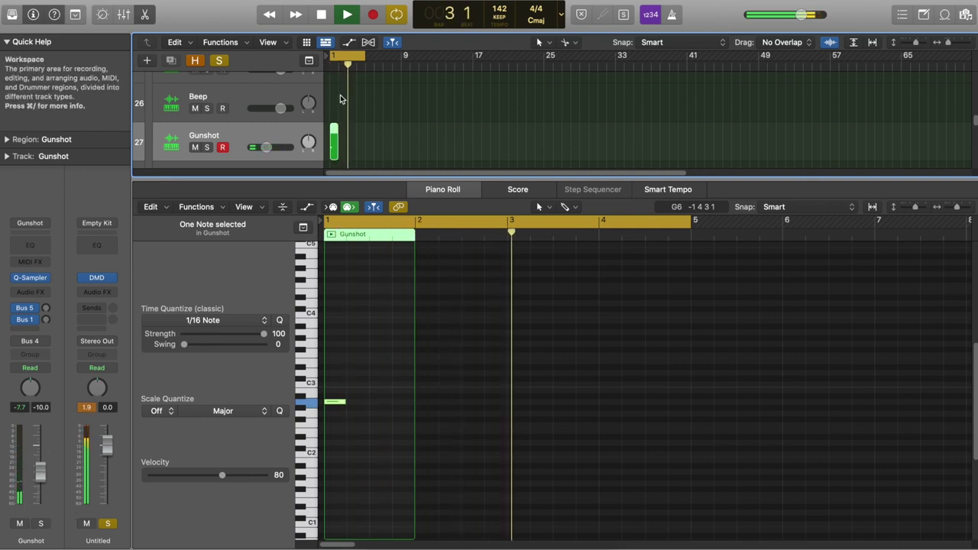
{"action": "key", "text": "space"}
Step: Insert a stereo ChromaVerb on the Gunshot channel and audition the reverb
{"action": "left_click", "coordinate": [18, 293]}
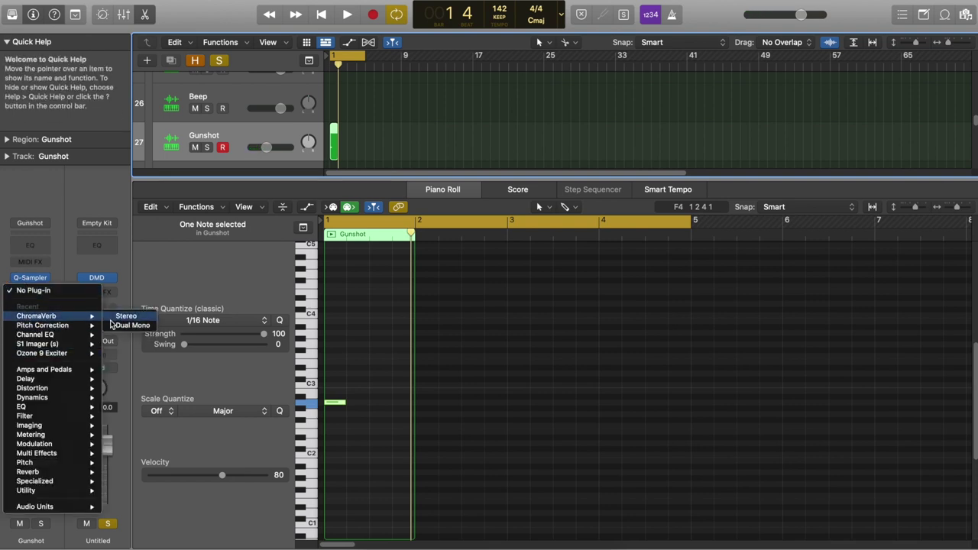
{"action": "left_click", "coordinate": [112, 324]}
{"action": "key", "text": "space"}
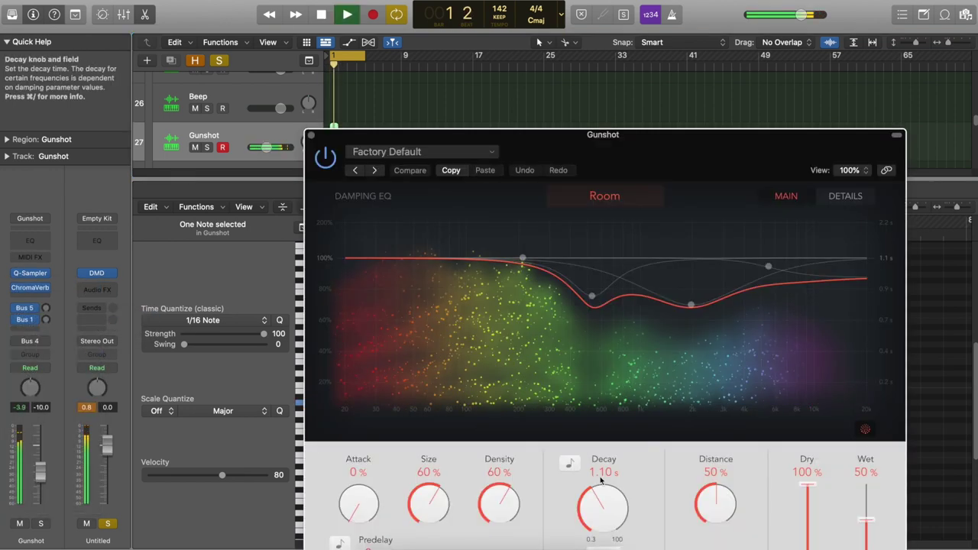
{"action": "left_click_drag", "start_coordinate": [722, 142], "coordinate": [631, 59]}
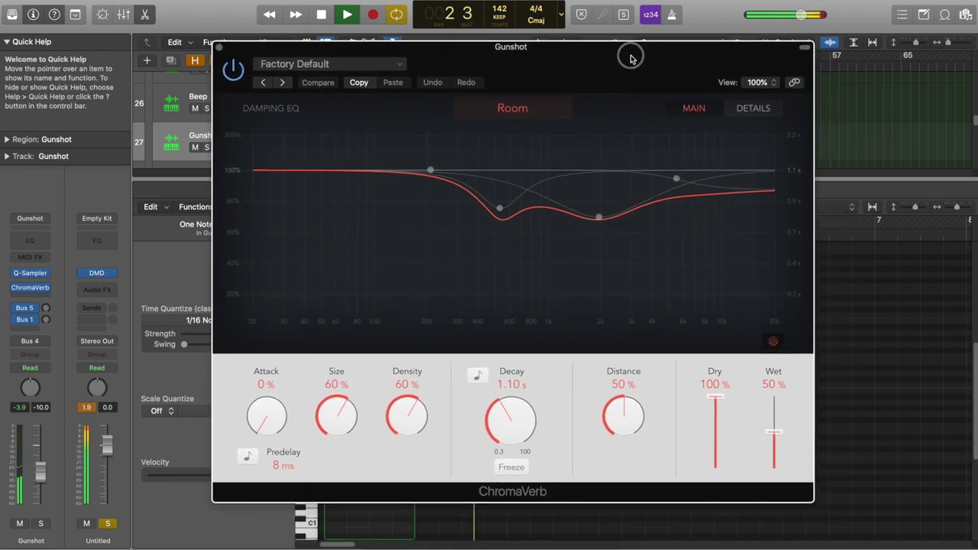
{"action": "key", "text": "space"}
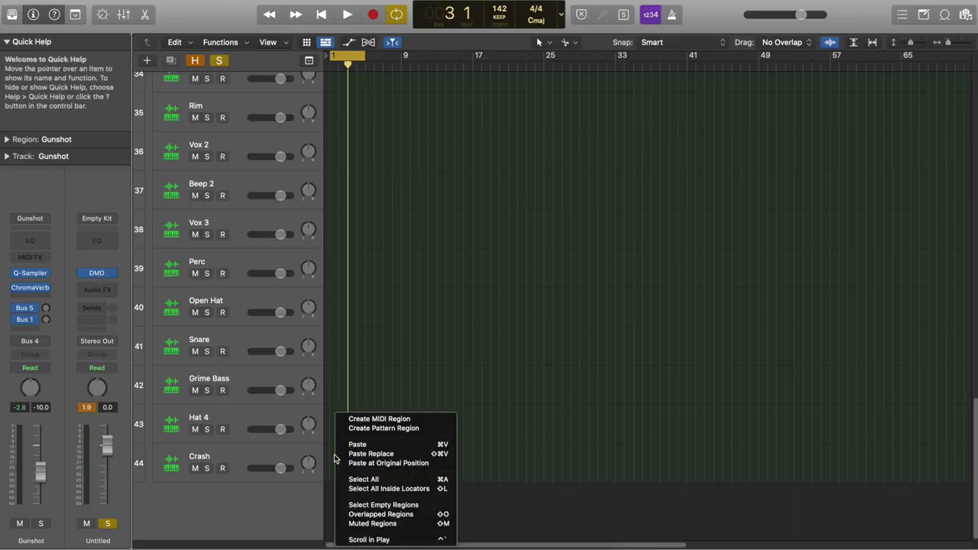
Step: Create an empty MIDI region on the Crash track and move its note from C4 to C3
{"action": "right_click", "coordinate": [333, 466]}
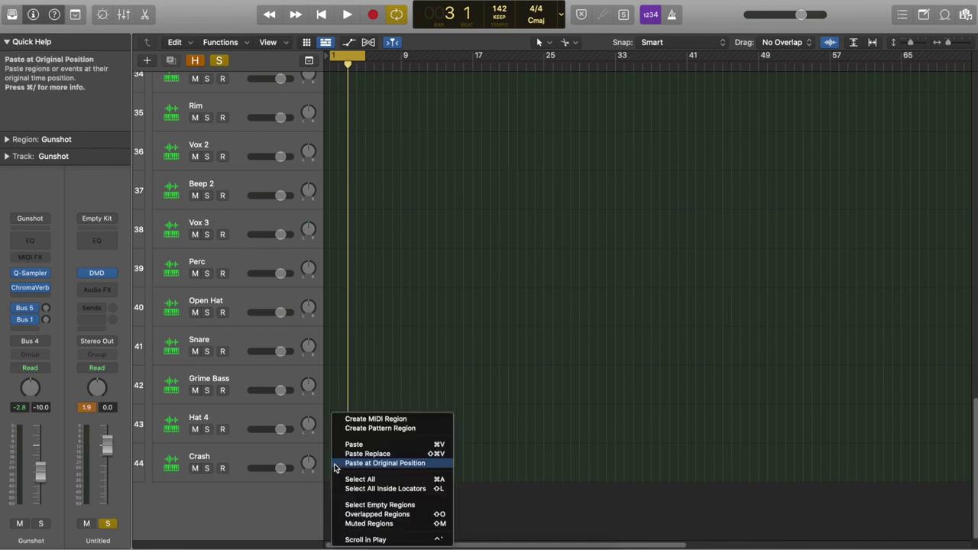
{"action": "left_click", "coordinate": [340, 419]}
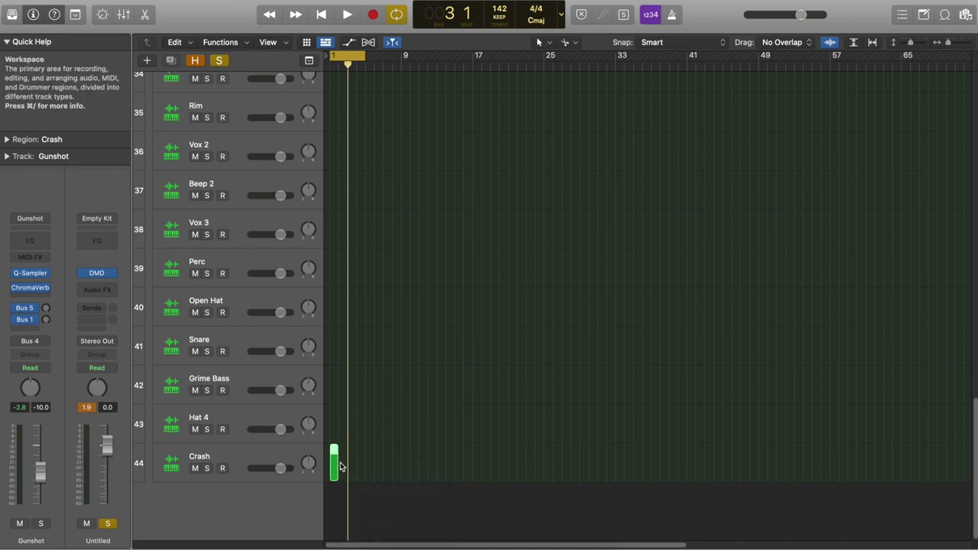
{"action": "double_click", "coordinate": [336, 465]}
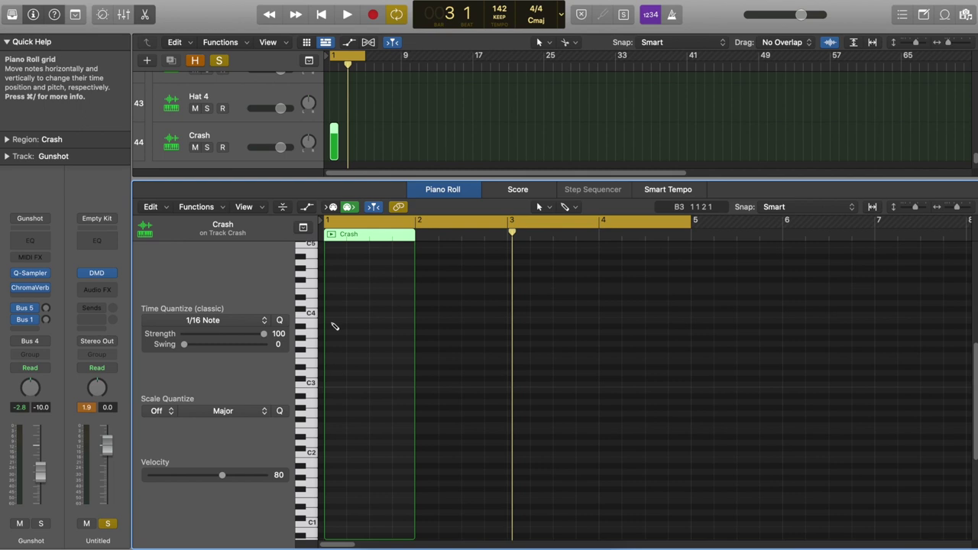
{"action": "left_click_drag", "start_coordinate": [341, 318], "coordinate": [337, 389]}
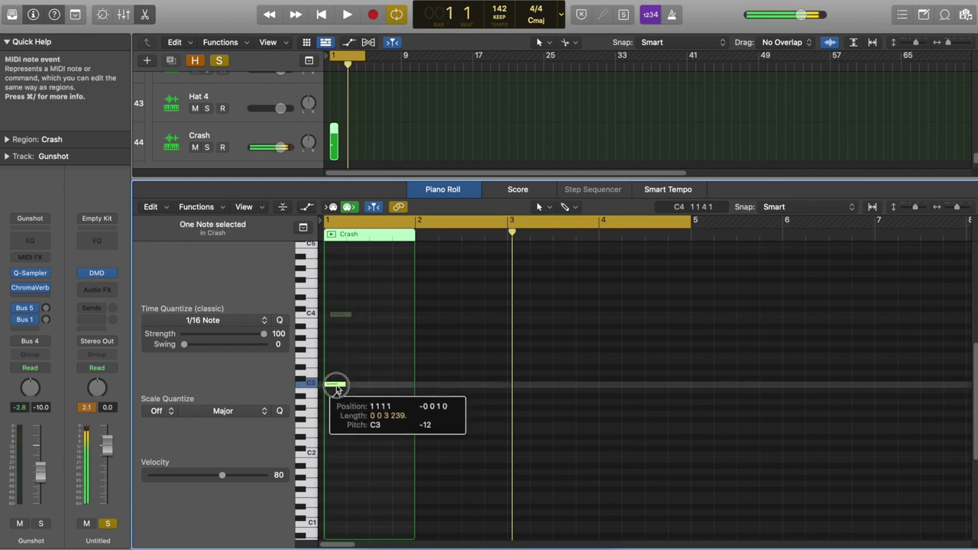
Step: Lower the Crash track volume to -5.0 dB while playing the beat
{"action": "left_click", "coordinate": [279, 150]}
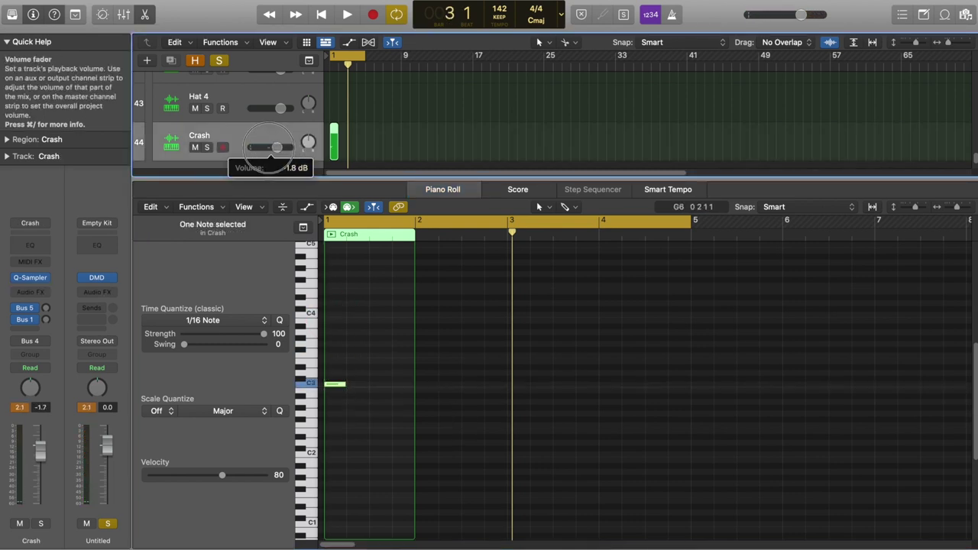
{"action": "key", "text": "space"}
{"action": "left_click_drag", "start_coordinate": [262, 151], "coordinate": [259, 150]}
{"action": "key", "text": "space"}
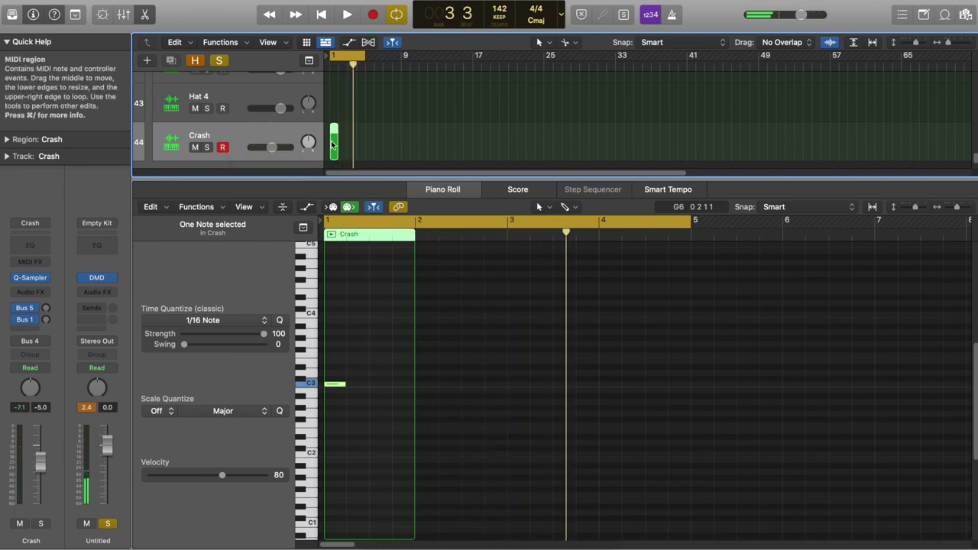
Step: Bounce the Crash MIDI region in place to a Crash_bip audio region
{"action": "right_click", "coordinate": [334, 146]}
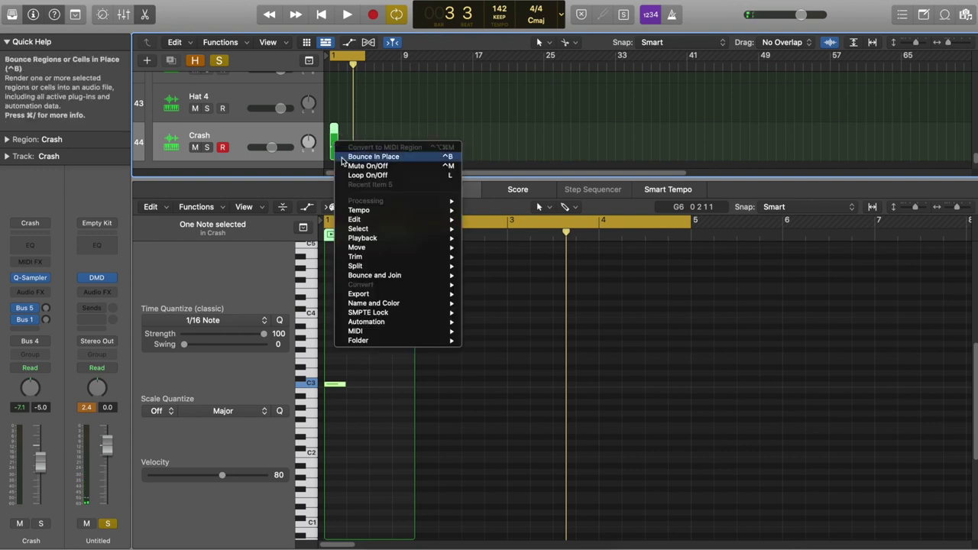
{"action": "mouse_move", "coordinate": [415, 275]}
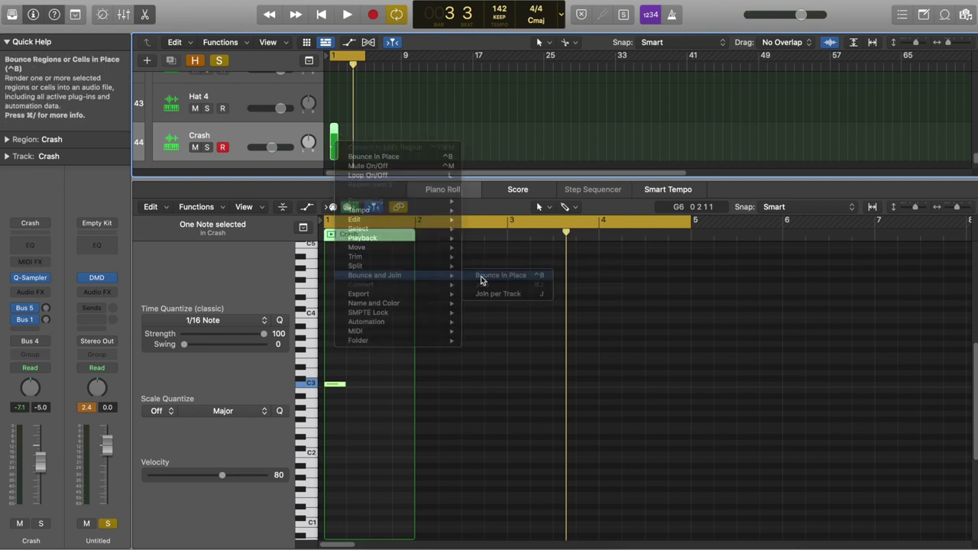
{"action": "left_click", "coordinate": [500, 275]}
{"action": "key", "text": "Return"}
{"action": "left_click", "coordinate": [408, 145]}
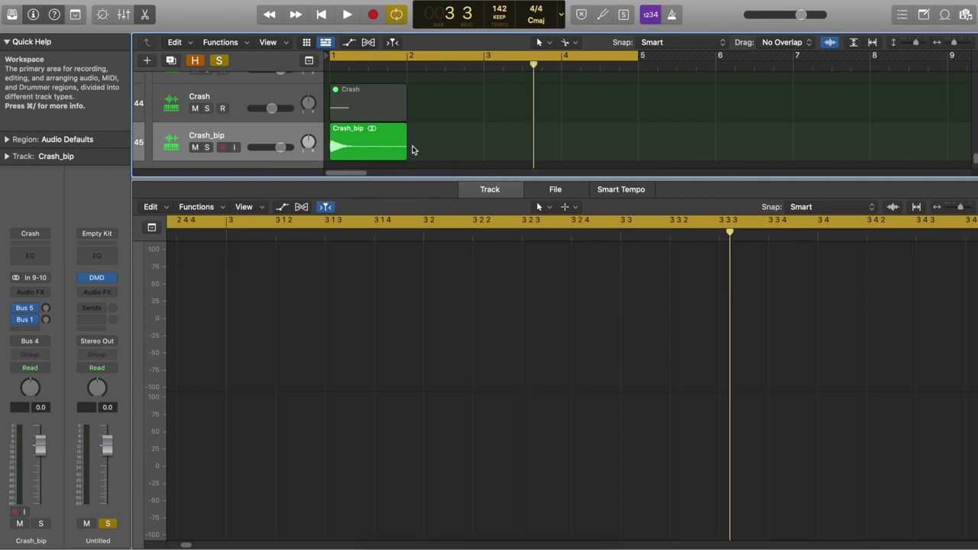
Step: Reverse the Crash_bip audio, lengthen its fade-in, and trim its start later
{"action": "left_click", "coordinate": [381, 140]}
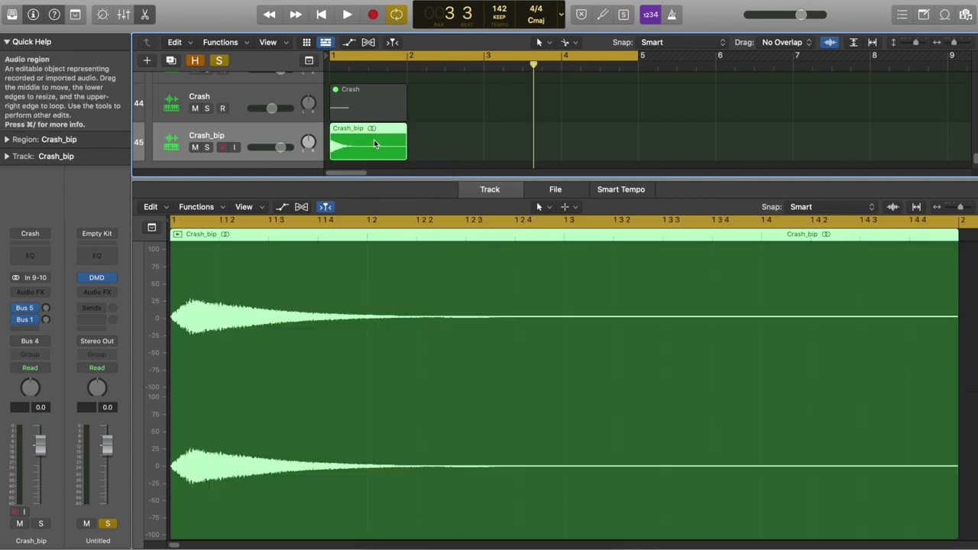
{"action": "left_click", "coordinate": [7, 140]}
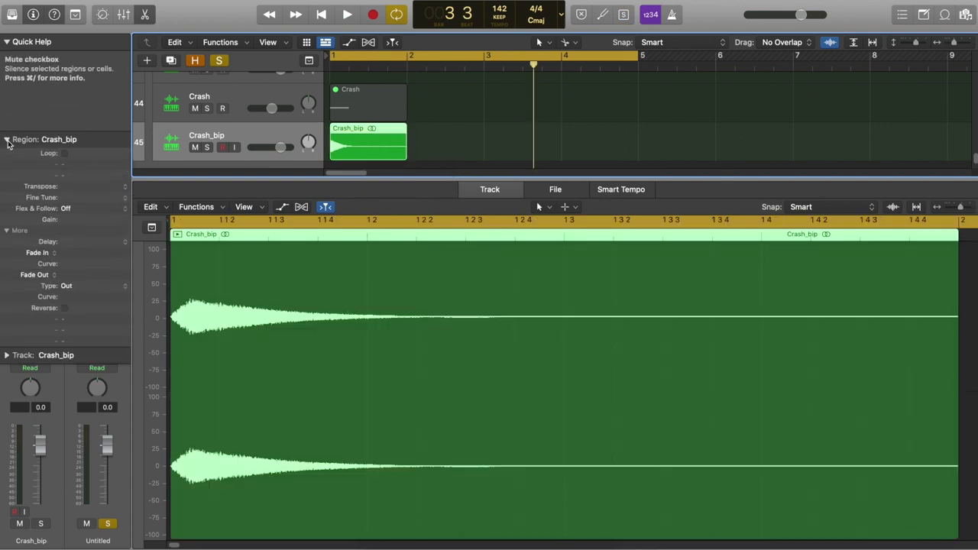
{"action": "left_click", "coordinate": [65, 319]}
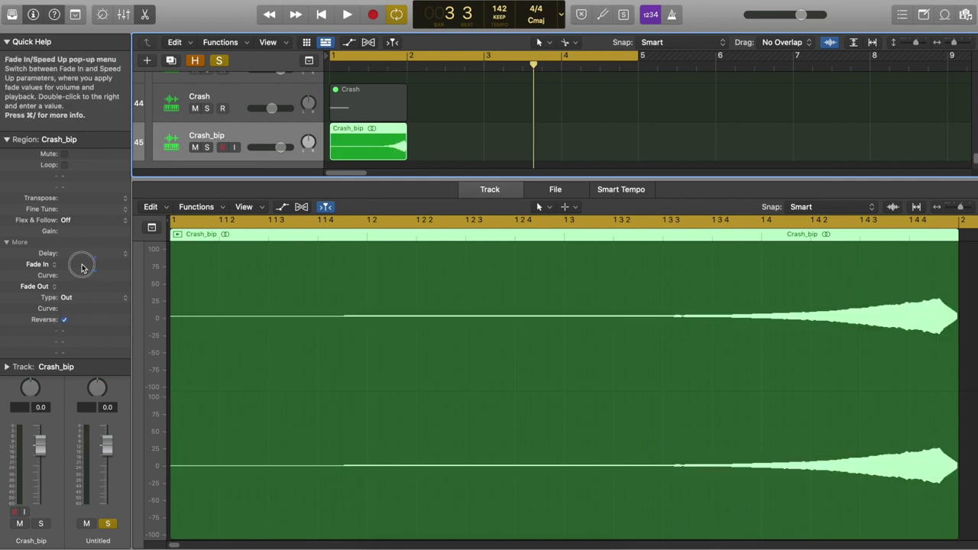
{"action": "left_click_drag", "start_coordinate": [87, 261], "coordinate": [165, 4]}
{"action": "left_click_drag", "start_coordinate": [331, 145], "coordinate": [370, 149]}
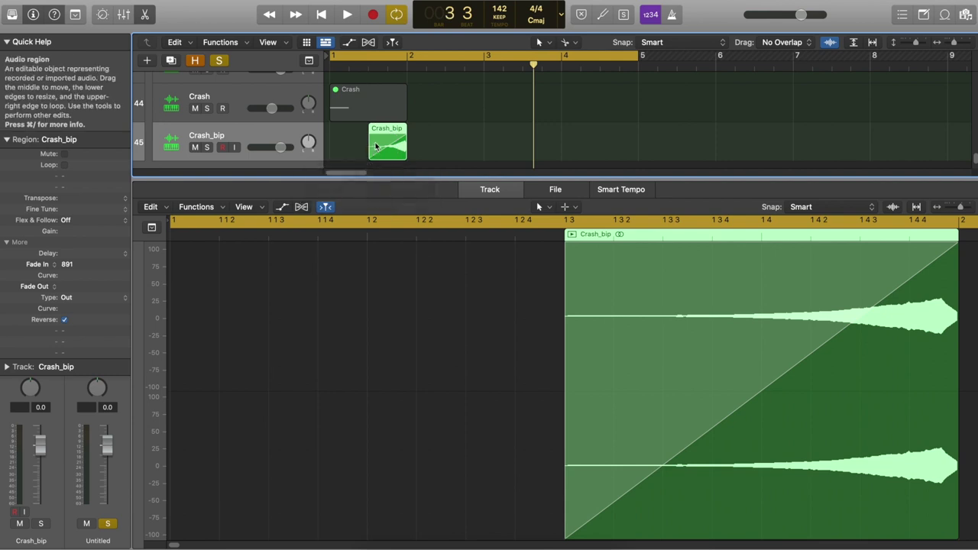
Step: Set Crash_bip's fade-in to 783 and move it three bars later to end at bar 5
{"action": "left_click", "coordinate": [99, 253]}
{"action": "left_click", "coordinate": [35, 250]}
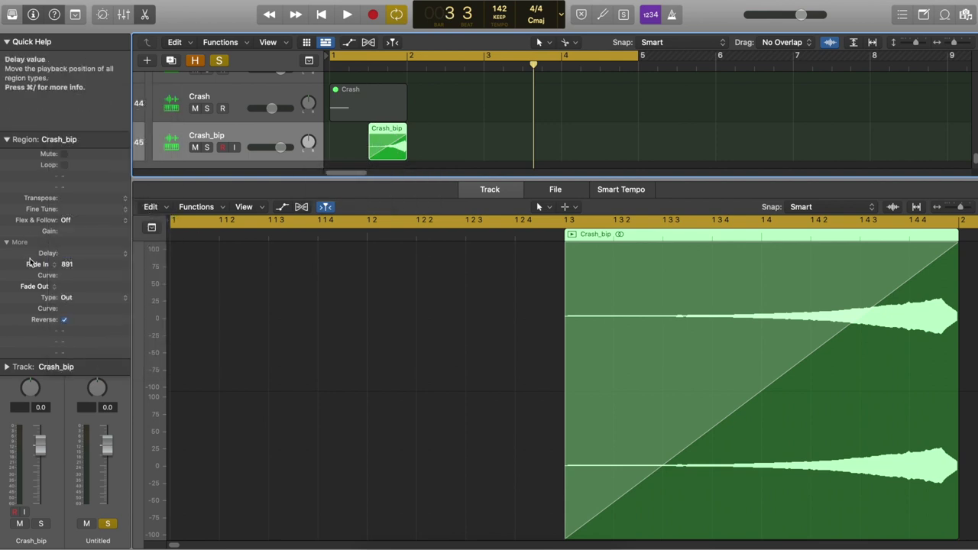
{"action": "left_click", "coordinate": [91, 264]}
{"action": "left_click_drag", "start_coordinate": [98, 303], "coordinate": [99, 344]}
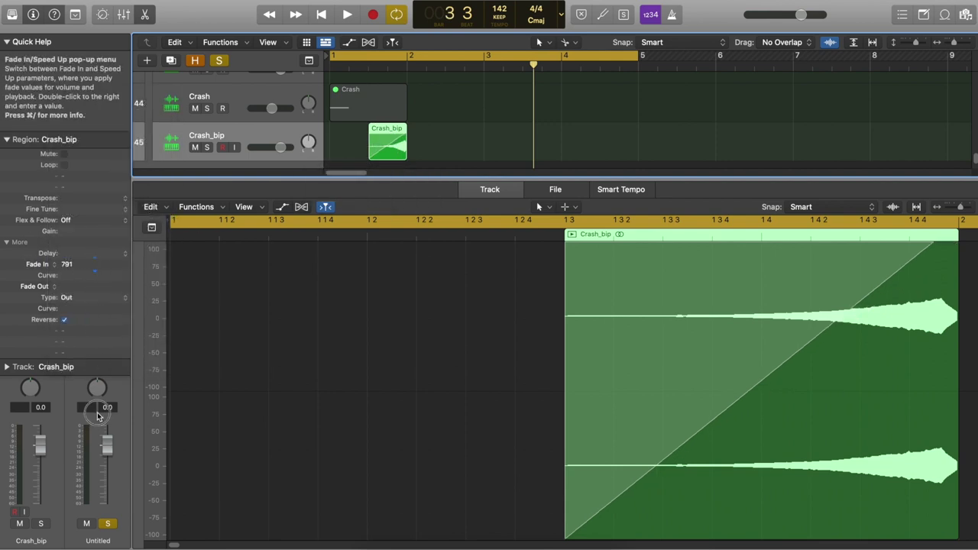
{"action": "left_click_drag", "start_coordinate": [388, 141], "coordinate": [619, 141]}
{"action": "double_click", "coordinate": [569, 69]}
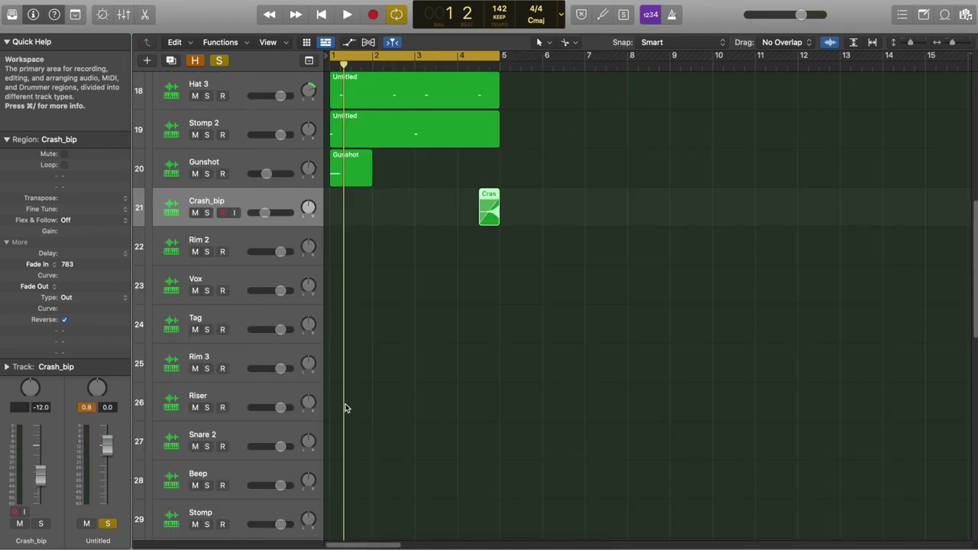
Step: Create a Riser MIDI region with one C3 note stretched from bar 1 to bar 5
{"action": "right_click", "coordinate": [345, 409]}
{"action": "left_click", "coordinate": [361, 406]}
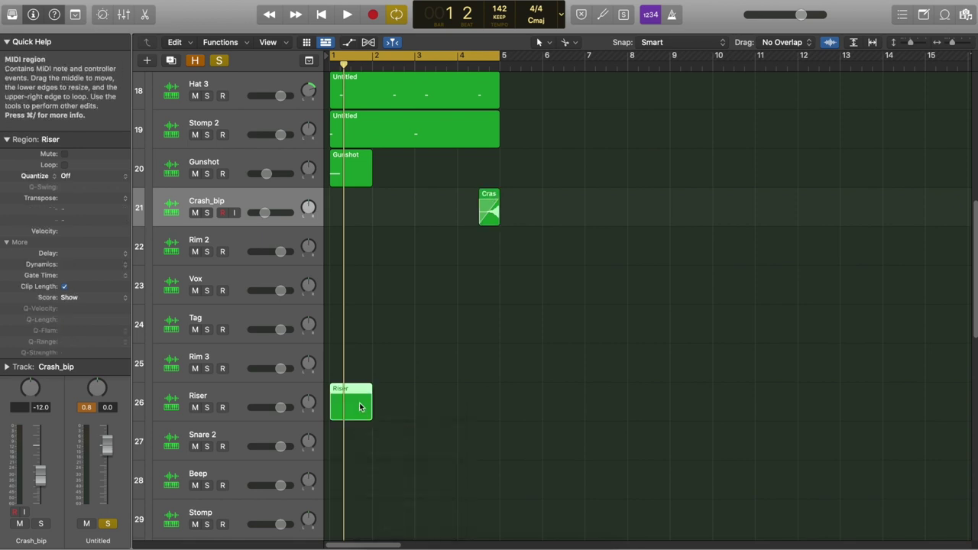
{"action": "double_click", "coordinate": [361, 409]}
{"action": "left_click_drag", "start_coordinate": [338, 383], "coordinate": [691, 385]}
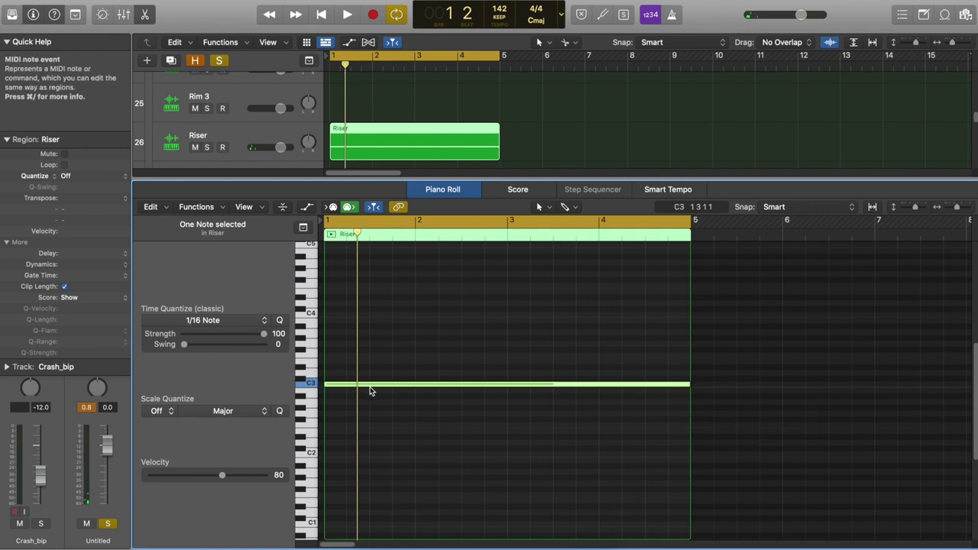
{"action": "scroll", "coordinate": [371, 392], "scroll_direction": "down", "scroll_amount": 2}
{"action": "left_click", "coordinate": [391, 321]}
Step: Bounce the Riser region in place onto a new Riser_bip audio track
{"action": "right_click", "coordinate": [394, 88]}
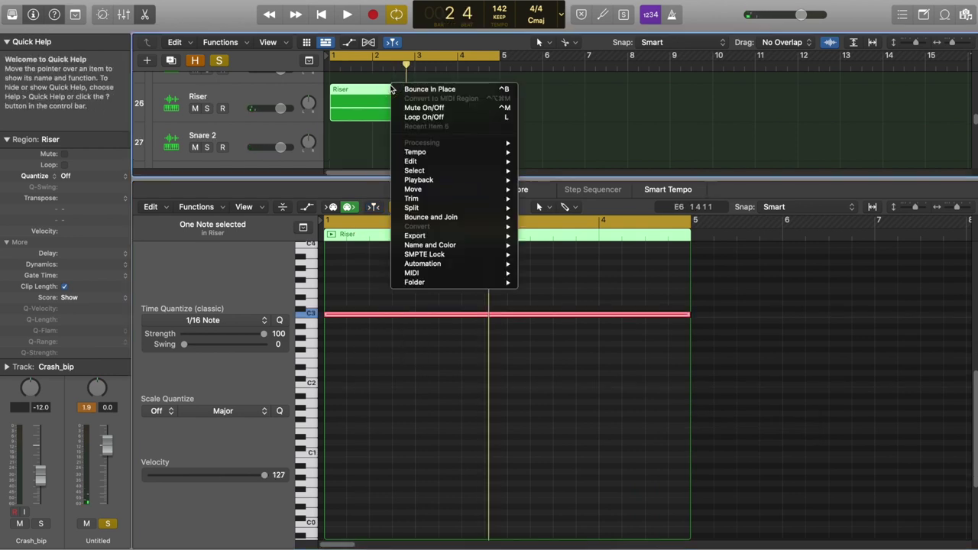
{"action": "mouse_move", "coordinate": [507, 218]}
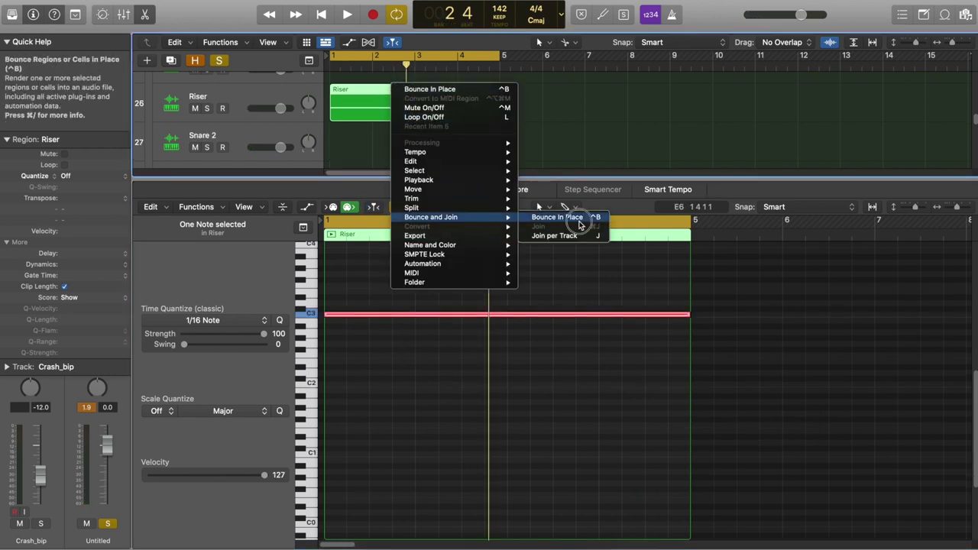
{"action": "left_click", "coordinate": [574, 220]}
{"action": "left_click", "coordinate": [580, 211]}
Step: Trim Riser_bip to span late bar 4 to bar 5 and set its fade-in to 1000
{"action": "left_click_drag", "start_coordinate": [500, 145], "coordinate": [372, 145]}
{"action": "left_click_drag", "start_coordinate": [344, 147], "coordinate": [470, 150]}
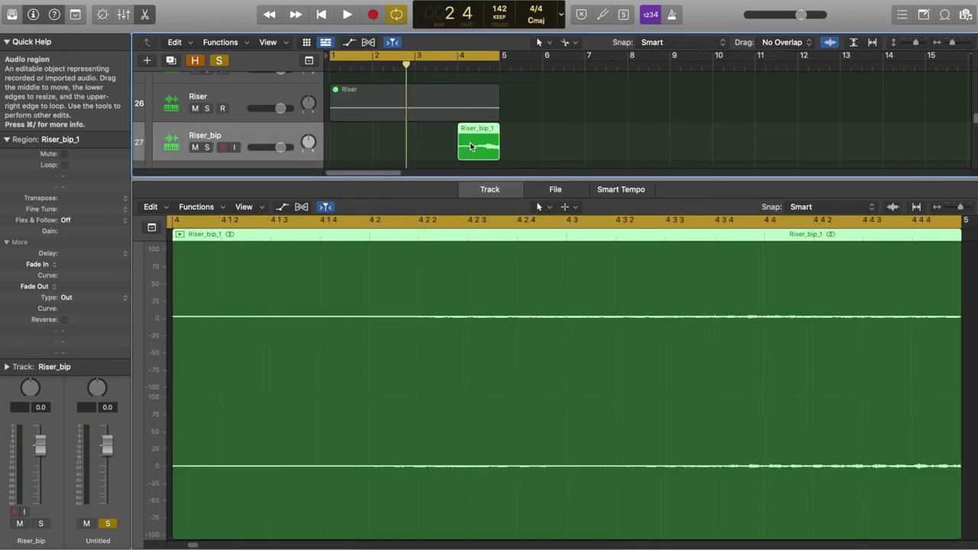
{"action": "key", "text": "space"}
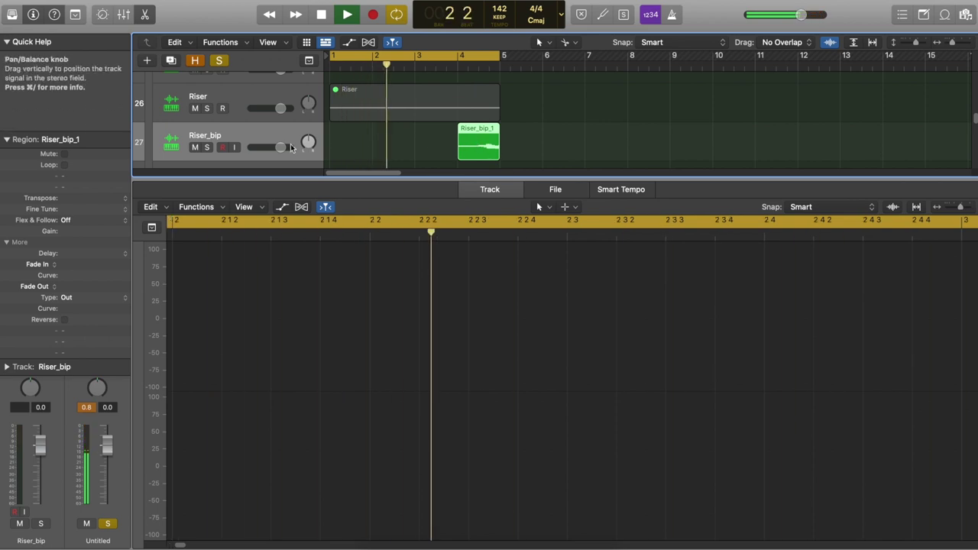
{"action": "left_click_drag", "start_coordinate": [69, 264], "coordinate": [68, 199]}
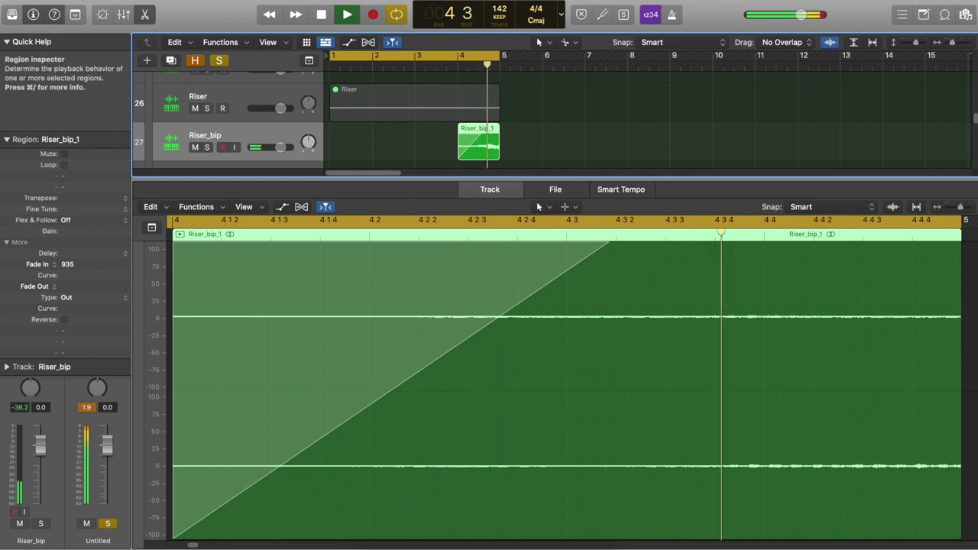
{"action": "key", "text": "space"}
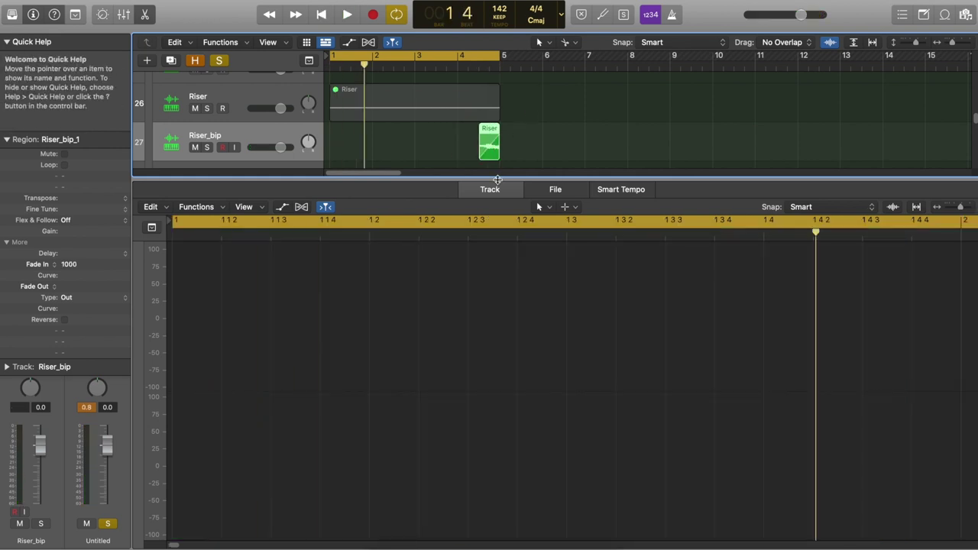
{"action": "key", "text": "e"}
{"action": "key", "text": "space"}
{"action": "key", "text": "space"}
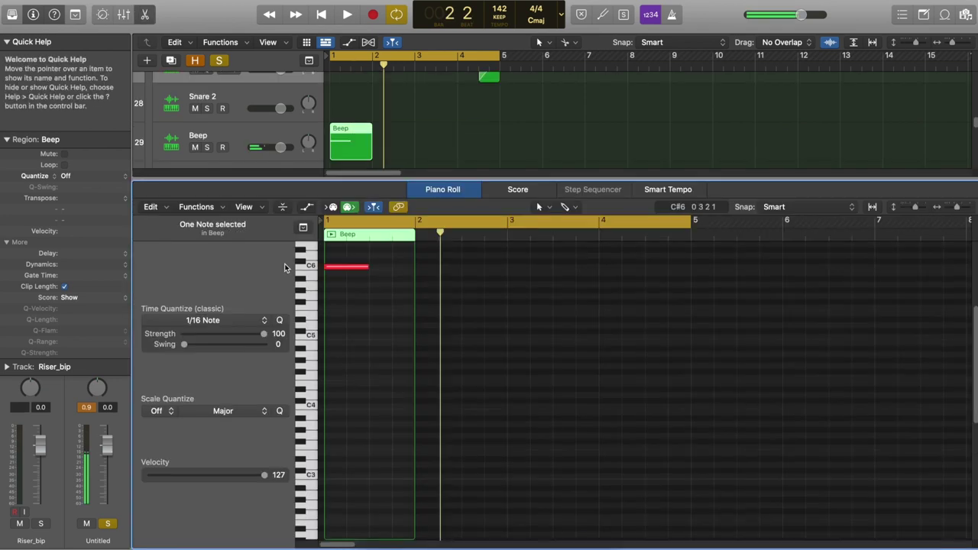
Step: Adjust the Beep notes, lower a Conga note a semitone, and duplicate another Conga note
{"action": "left_click_drag", "start_coordinate": [341, 267], "coordinate": [363, 272]}
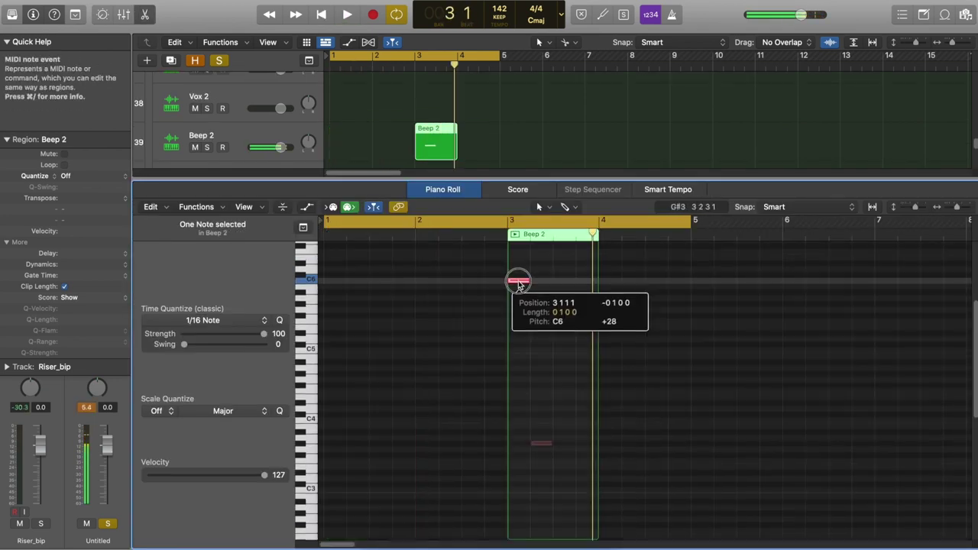
{"action": "left_click_drag", "start_coordinate": [519, 280], "coordinate": [585, 283]}
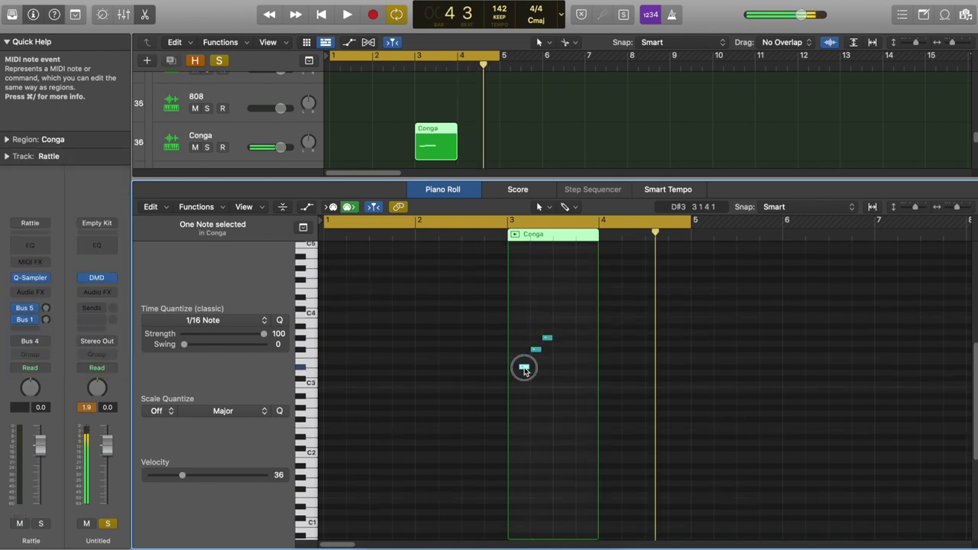
{"action": "left_click_drag", "start_coordinate": [524, 367], "coordinate": [525, 386]}
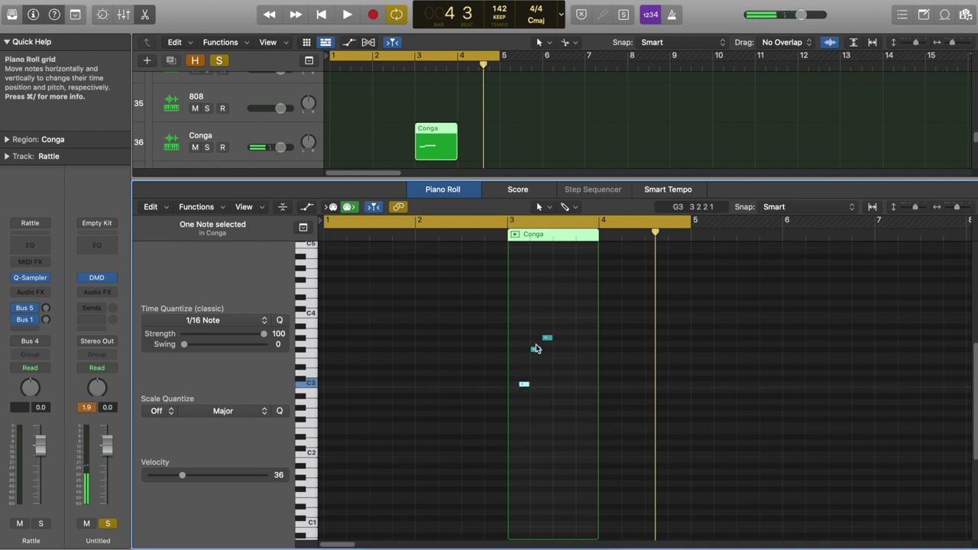
{"action": "left_click", "coordinate": [536, 349]}
{"action": "left_click_drag", "start_coordinate": [545, 340], "coordinate": [555, 343]}
Step: Move the F3 Conga note down to E3 and replay the Conga pattern
{"action": "double_click", "coordinate": [485, 229]}
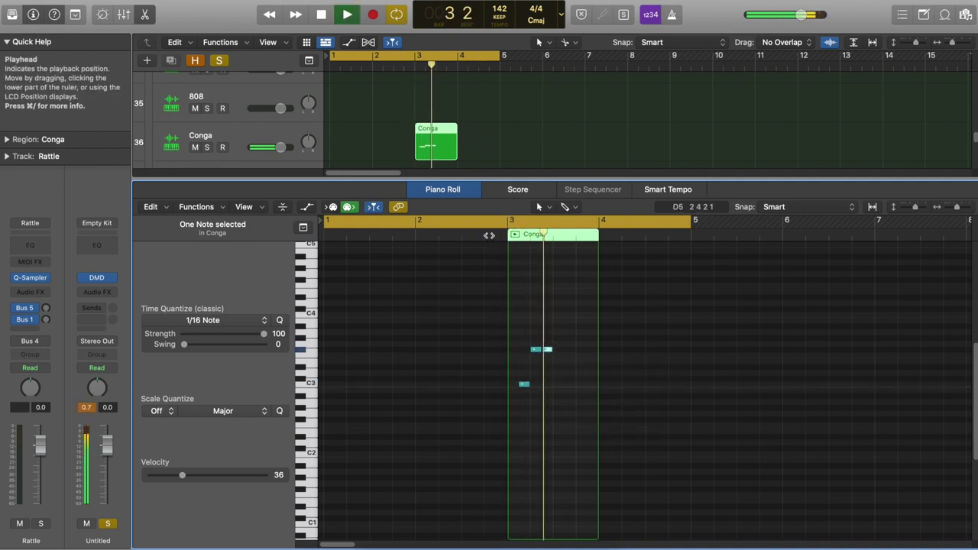
{"action": "key", "text": "space"}
{"action": "mouse_move", "coordinate": [532, 350]}
{"action": "left_mouse_down"}
{"action": "mouse_move", "coordinate": [531, 365]}
{"action": "mouse_move", "coordinate": [529, 358]}
{"action": "left_mouse_up"}
{"action": "double_click", "coordinate": [497, 232]}
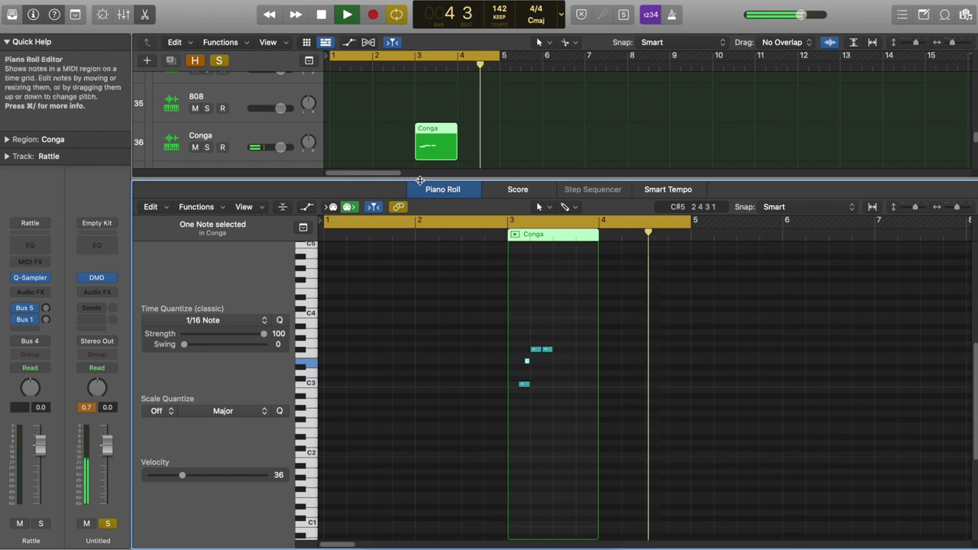
{"action": "key", "text": "p"}
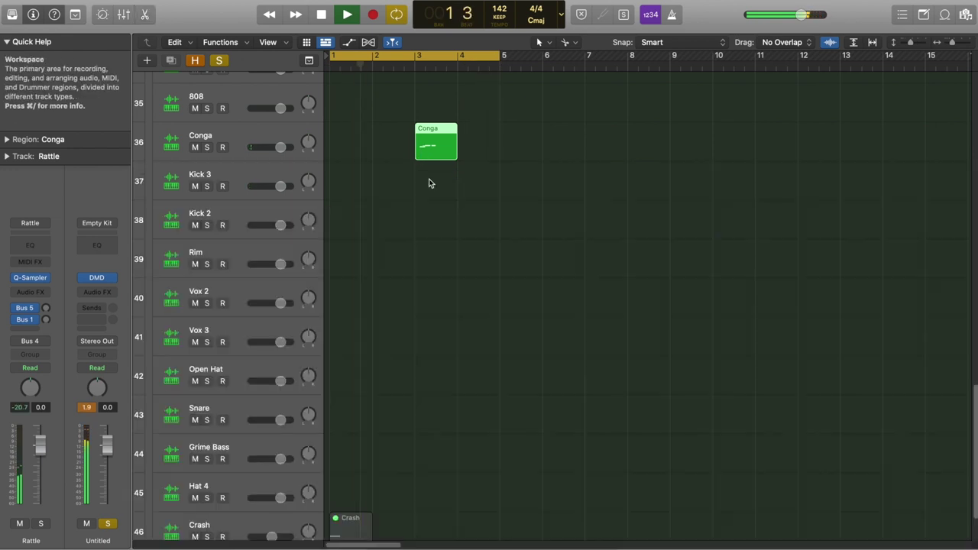
Step: Delete the empty tracks from Rim 3 through Hat 4, leaving 28 tracks ending at Crash
{"action": "left_click", "coordinate": [904, 44]}
{"action": "key", "text": "super+Left"}
{"action": "left_click", "coordinate": [334, 237]}
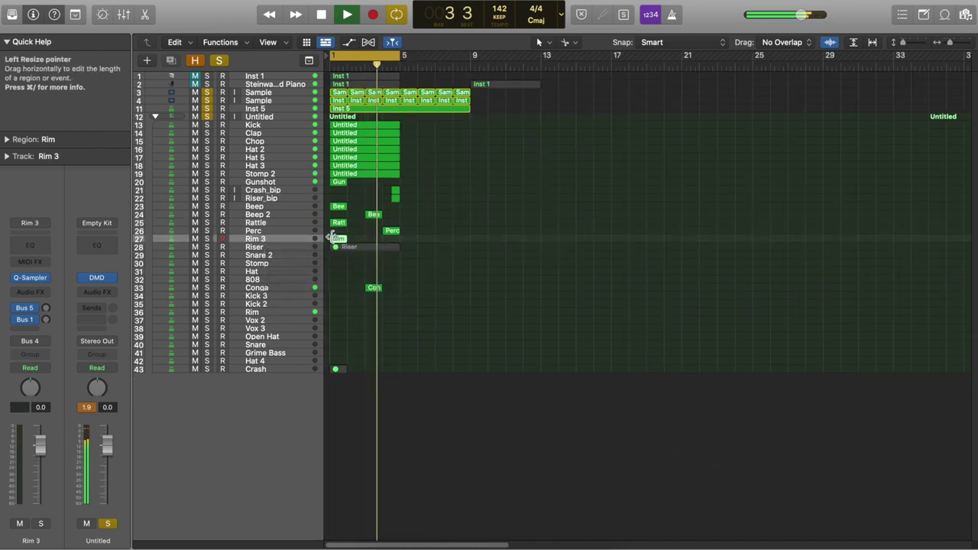
{"action": "key", "text": "super+BackSpace"}
{"action": "key", "text": "super+BackSpace"}
{"action": "key", "text": "super+BackSpace"}
{"action": "key", "text": "super+BackSpace"}
{"action": "key", "text": "super+BackSpace"}
{"action": "key", "text": "super+BackSpace"}
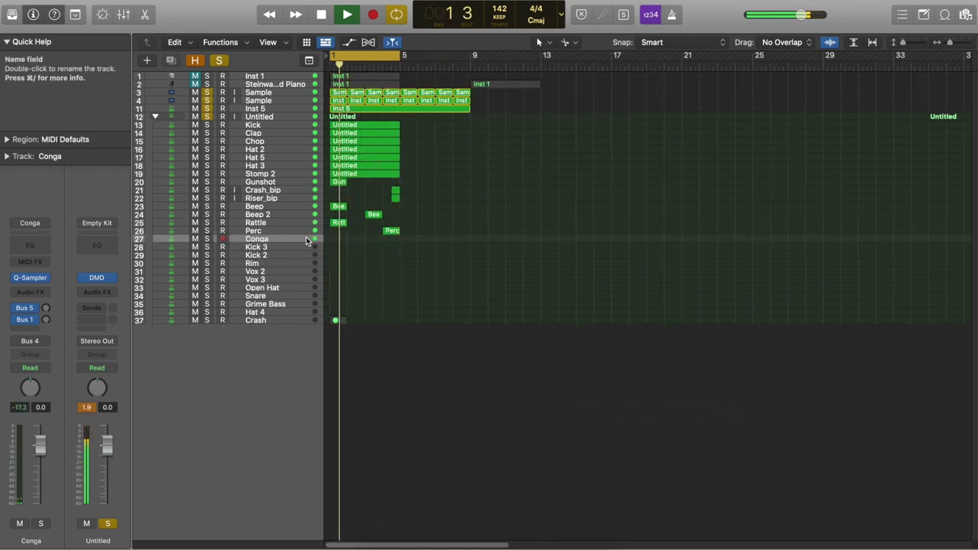
{"action": "left_click", "coordinate": [306, 247]}
{"action": "key", "text": "super+BackSpace"}
{"action": "key", "text": "super+BackSpace"}
{"action": "key", "text": "super+BackSpace"}
{"action": "key", "text": "super+BackSpace"}
{"action": "key", "text": "super+BackSpace"}
{"action": "key", "text": "super+BackSpace"}
{"action": "key", "text": "super+BackSpace"}
{"action": "key", "text": "super+BackSpace"}
{"action": "key", "text": "super+BackSpace"}
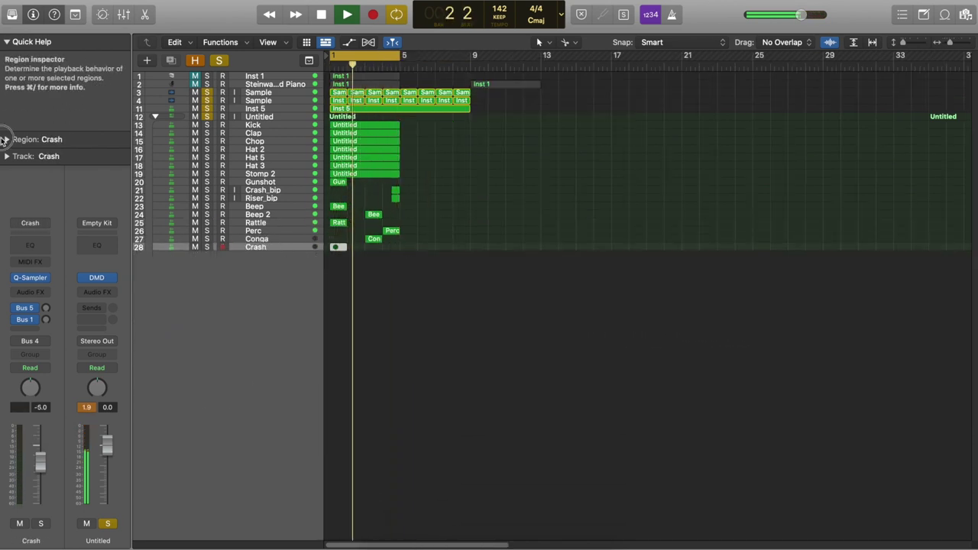
{"action": "left_click", "coordinate": [5, 139]}
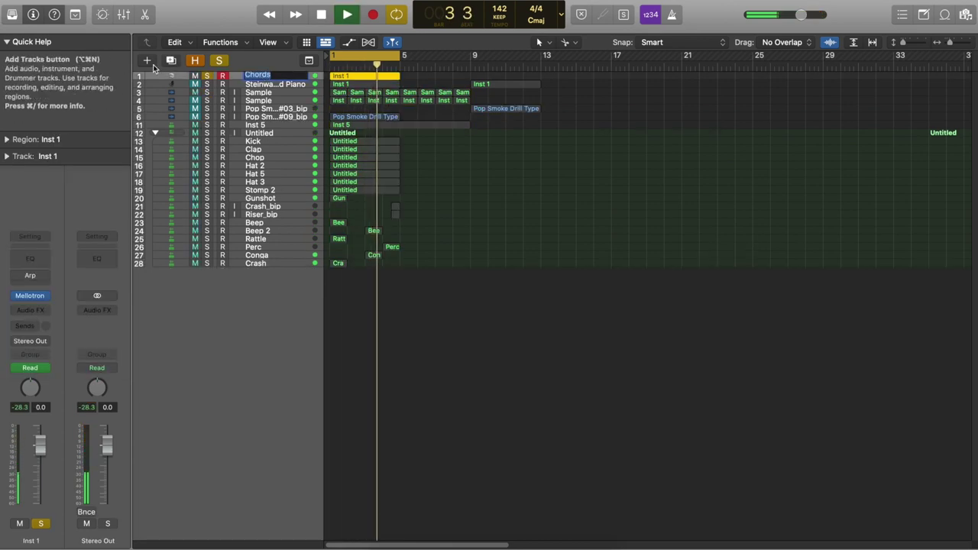
Step: Rename the first track and its Inst 1 region to Chords
{"action": "left_click", "coordinate": [262, 100]}
{"action": "key", "text": "space"}
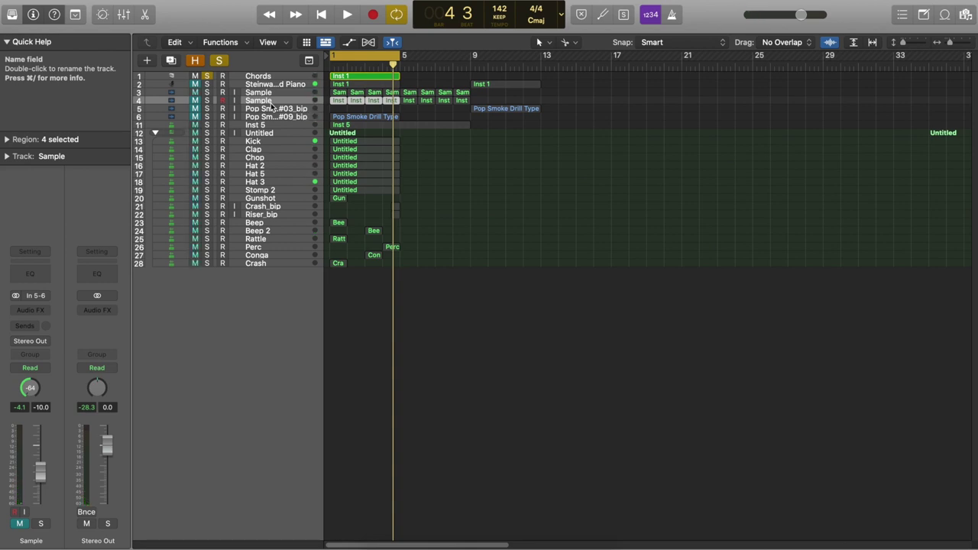
{"action": "left_click", "coordinate": [300, 78]}
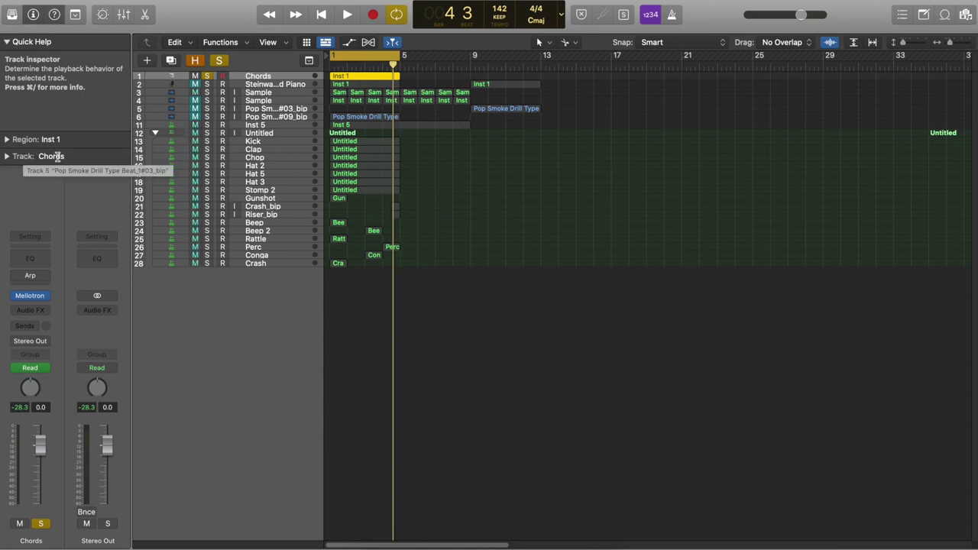
{"action": "double_click", "coordinate": [57, 156]}
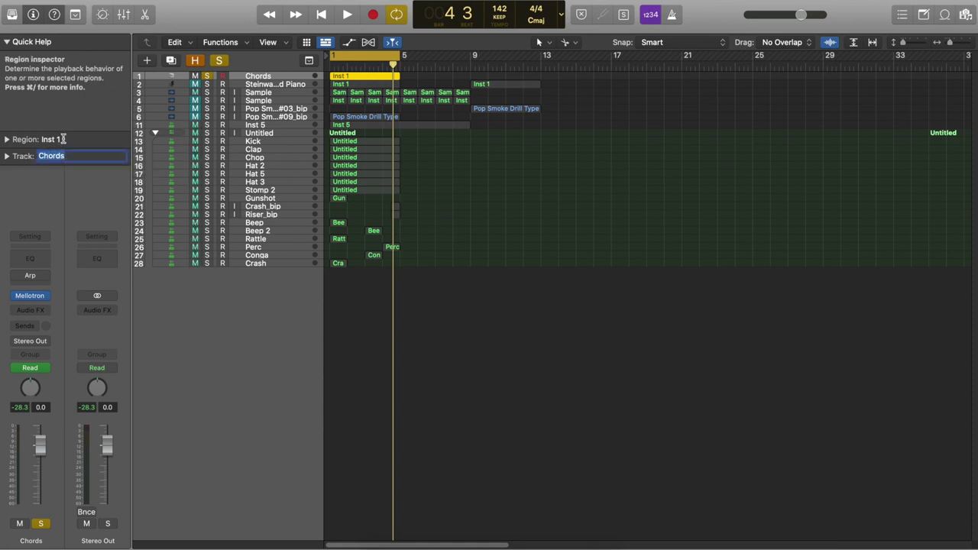
{"action": "double_click", "coordinate": [65, 135]}
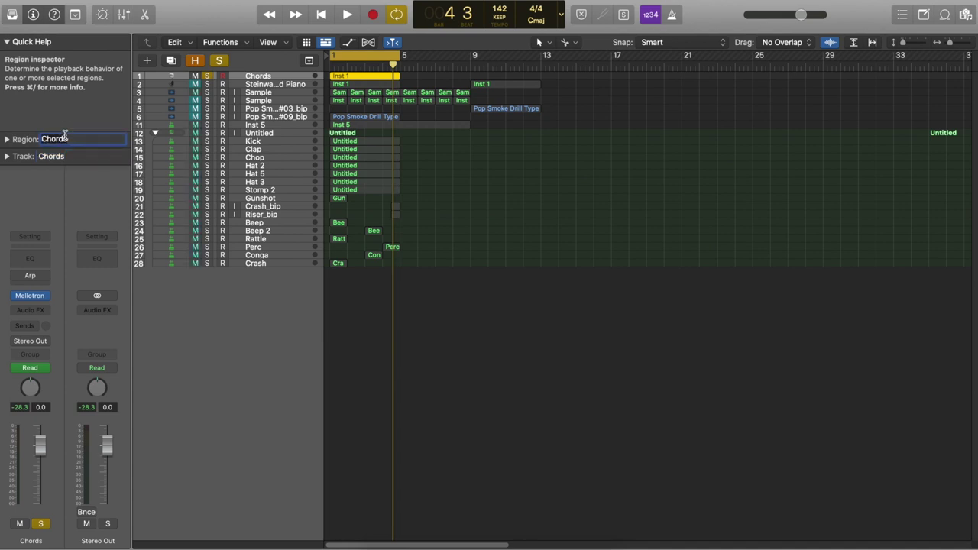
{"action": "key", "text": "Return"}
Step: Name the piano region Piano and the Sample track Sample R
{"action": "left_click", "coordinate": [259, 84]}
{"action": "key", "text": "space"}
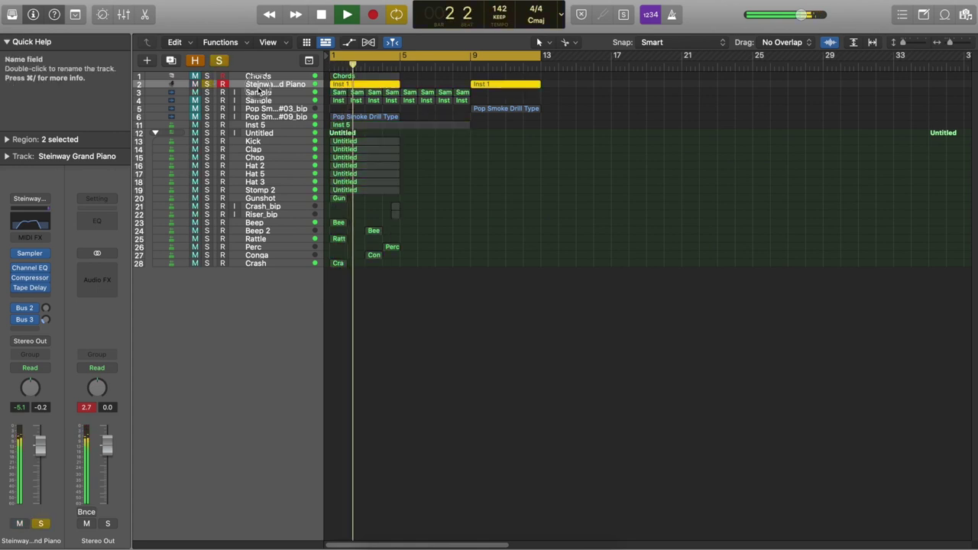
{"action": "double_click", "coordinate": [73, 139]}
{"action": "type", "text": "Piano"}
{"action": "key", "text": "Tab"}
{"action": "type", "text": "Sample R"}
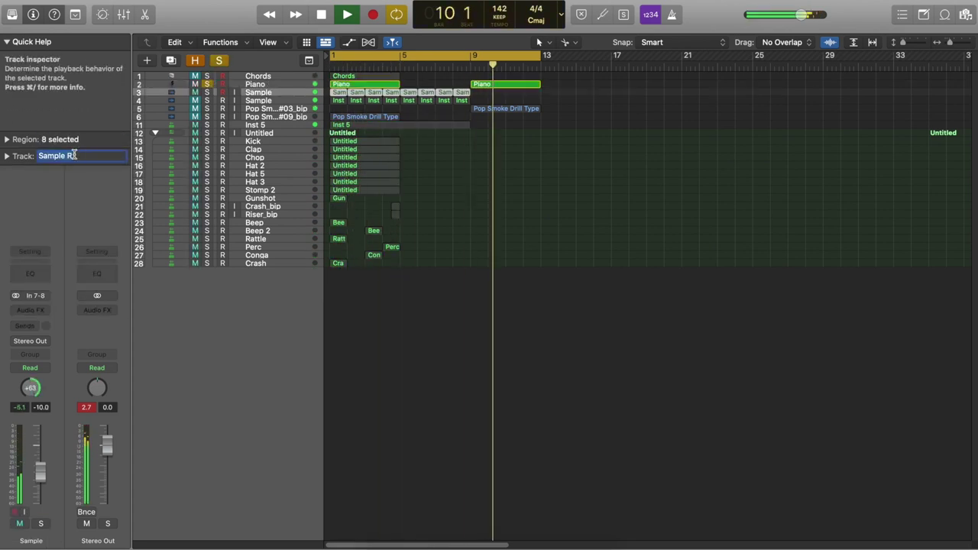
{"action": "key", "text": "Tab"}
Step: Rename the next tracks Sample L, Vocal Chop and Vocal Chop 2
{"action": "key", "text": "Tab"}
{"action": "double_click", "coordinate": [74, 156]}
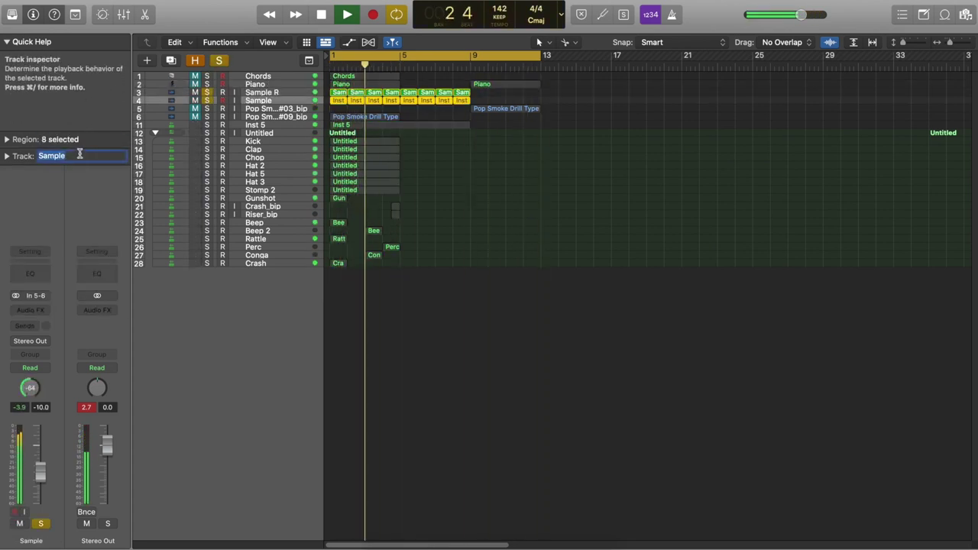
{"action": "type", "text": "Sample L"}
{"action": "key", "text": "Tab"}
{"action": "key", "text": "Tab"}
{"action": "key", "text": "Tab"}
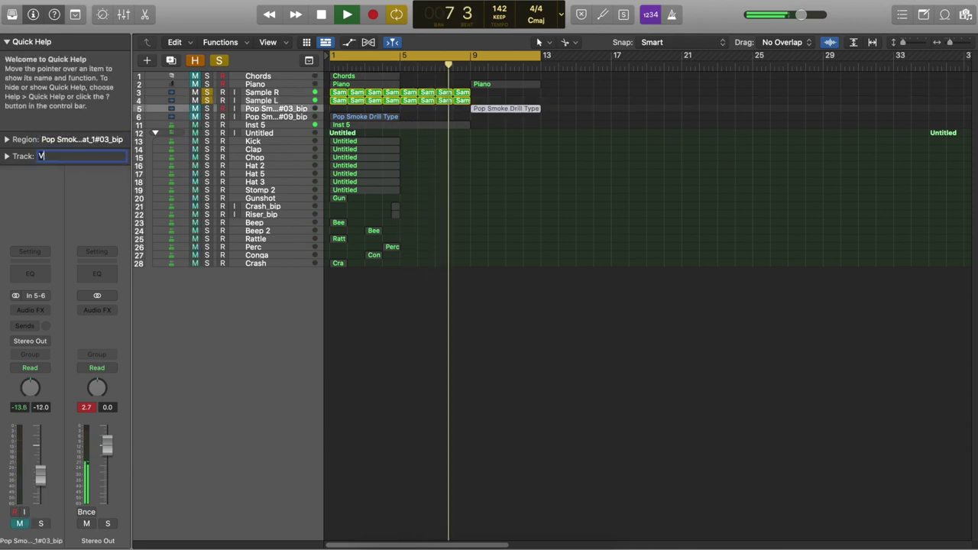
{"action": "type", "text": "VocAl Chop"}
{"action": "key", "text": "Tab"}
{"action": "key", "text": "Tab"}
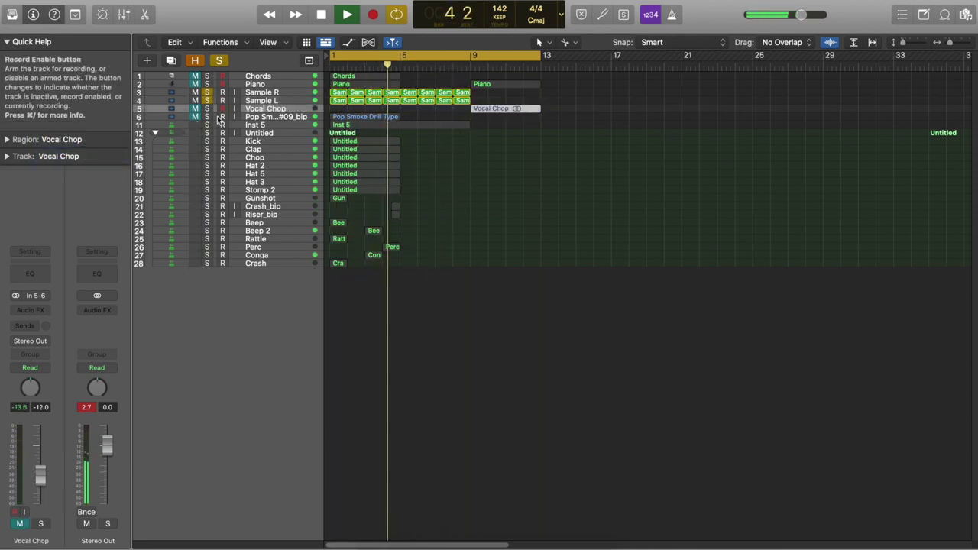
{"action": "key", "text": "Tab"}
{"action": "type", "text": "Vocal Chop 2"}
{"action": "key", "text": "Tab"}
{"action": "type", "text": "Vocal Chop 2"}
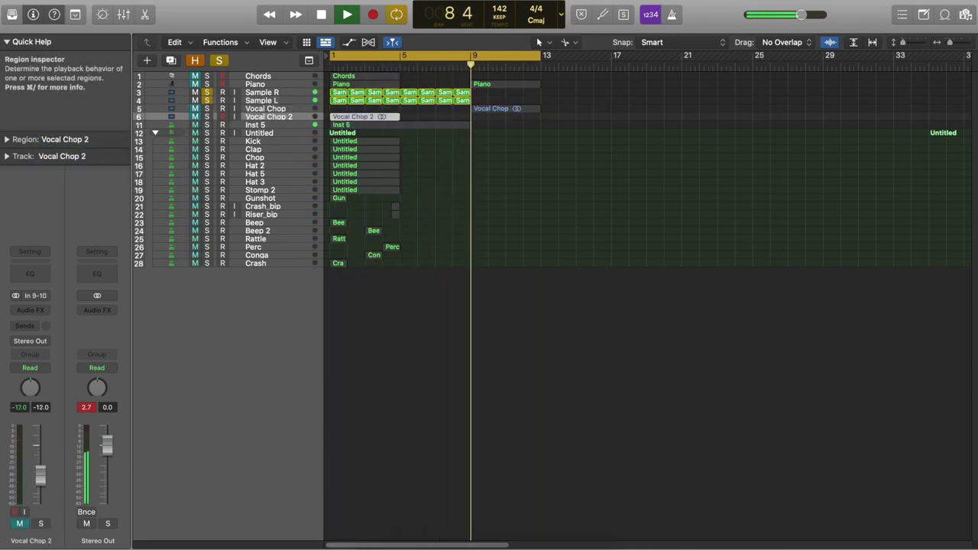
{"action": "key", "text": "Return"}
Step: Rename the Inst 5 track and its region to 808s
{"action": "left_click", "coordinate": [288, 125]}
{"action": "double_click", "coordinate": [54, 156]}
{"action": "type", "text": "808s"}
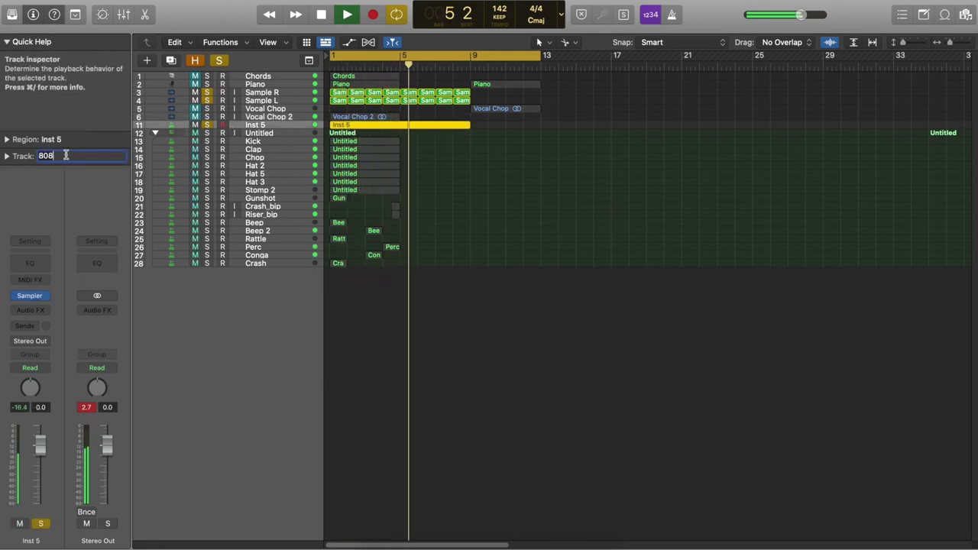
{"action": "key", "text": "Tab"}
{"action": "type", "text": "808s"}
{"action": "key", "text": "Return"}
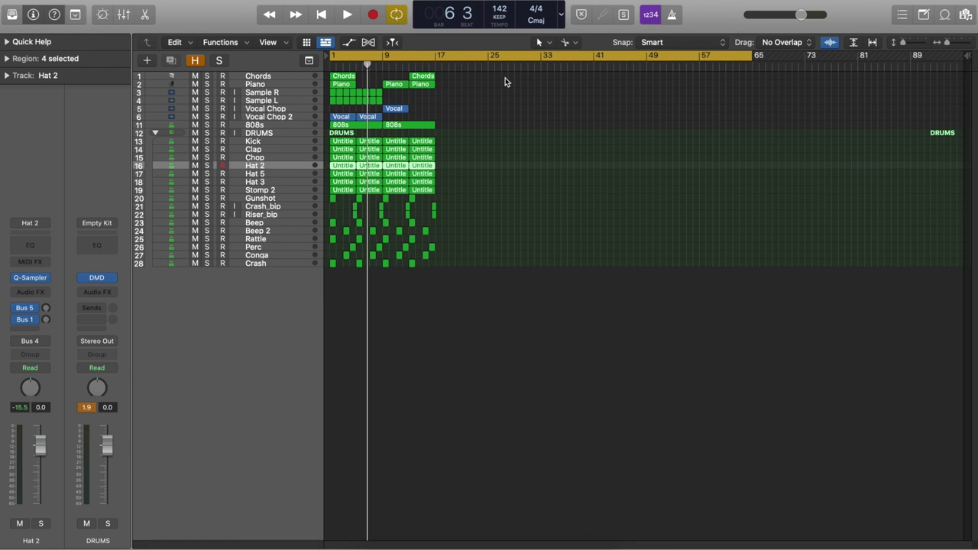
Step: Select all 90 regions with Cmd-A and repeat them with Cmd-R from bar 17
{"action": "left_click", "coordinate": [503, 98]}
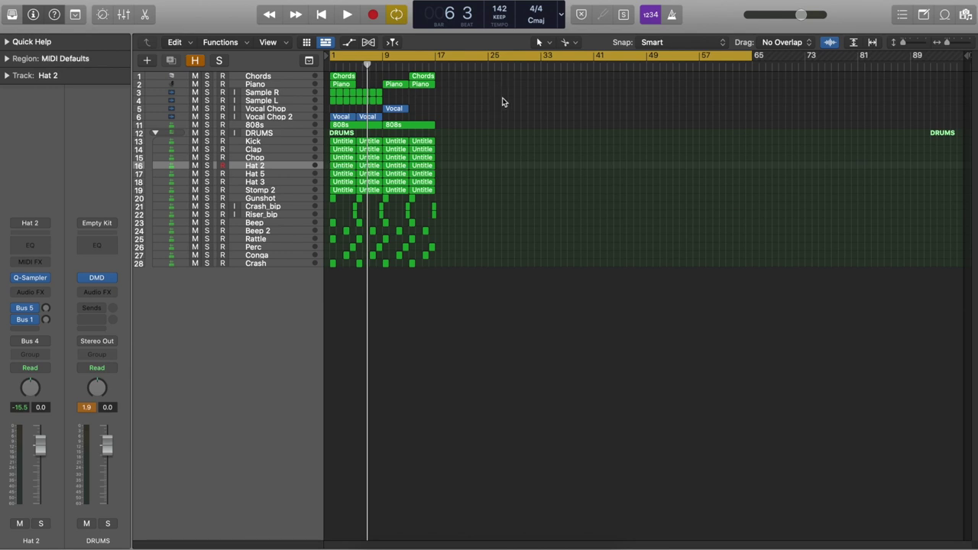
{"action": "key", "text": "super+a"}
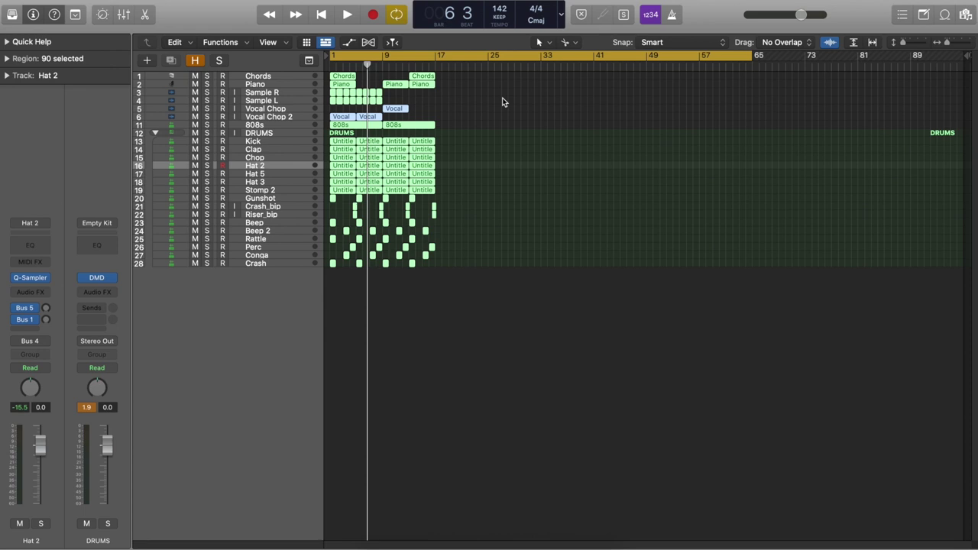
{"action": "key", "text": "super+r"}
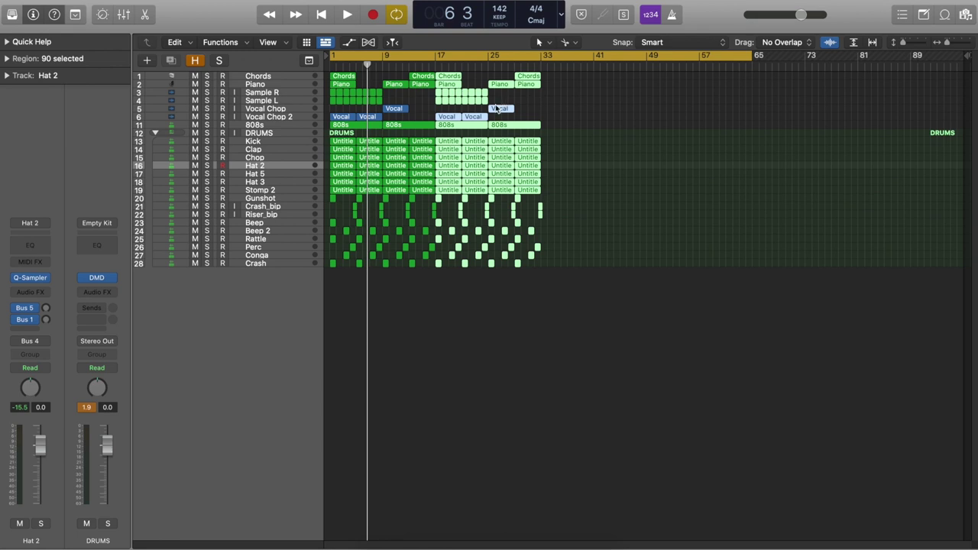
Step: Move the repeated section to bar 49 and shift the drum regions to start at bar 17
{"action": "left_click_drag", "start_coordinate": [450, 130], "coordinate": [615, 133]}
{"action": "left_click", "coordinate": [461, 139]}
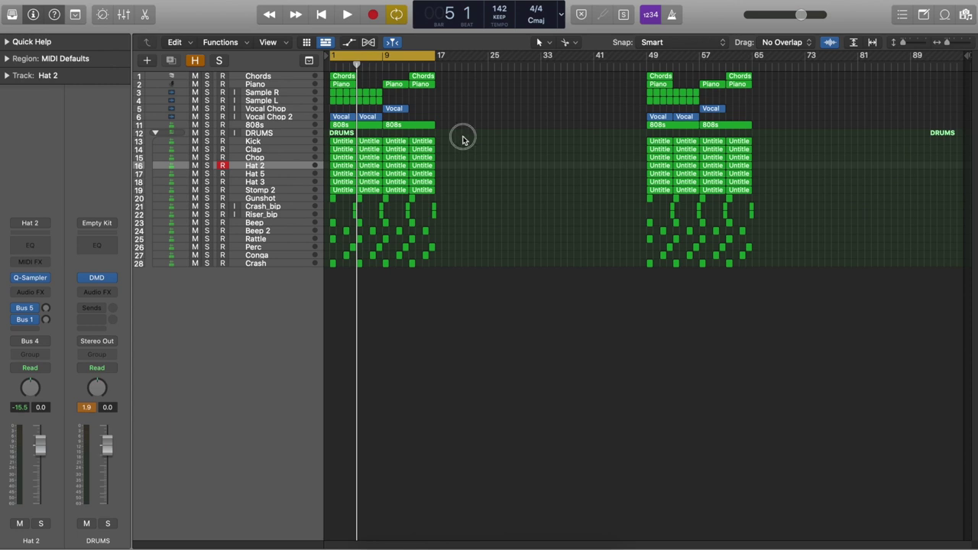
{"action": "left_click_drag", "start_coordinate": [462, 137], "coordinate": [303, 273]}
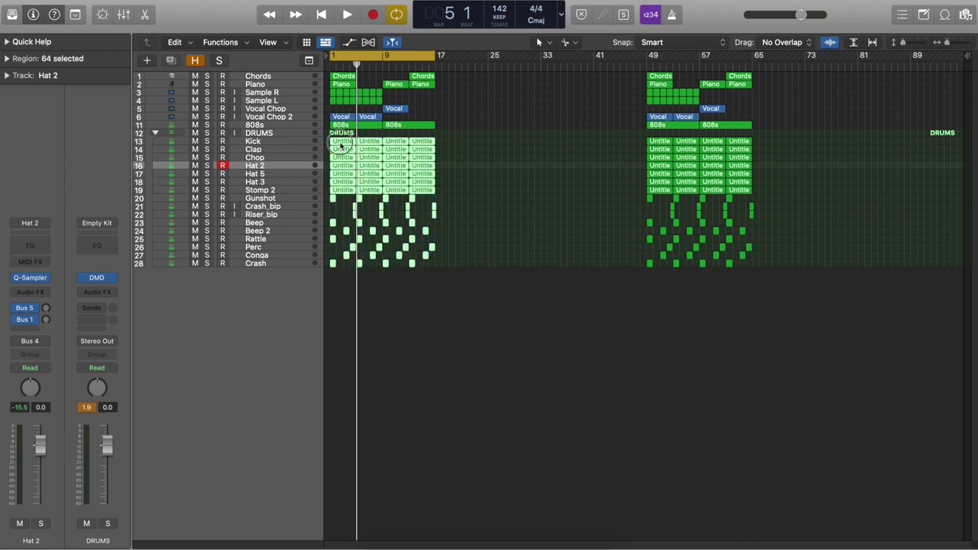
{"action": "left_click_drag", "start_coordinate": [341, 145], "coordinate": [447, 151]}
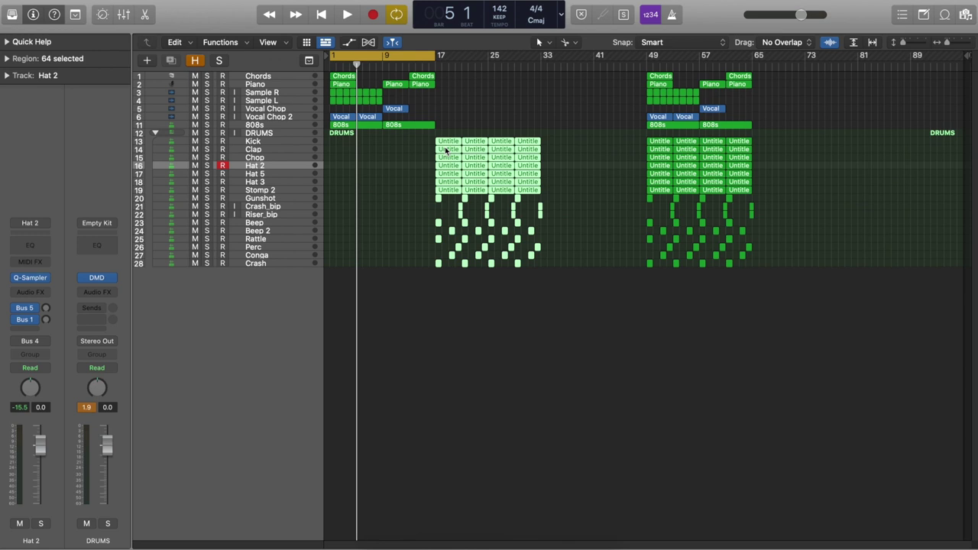
{"action": "left_click", "coordinate": [441, 129]}
Step: Repeat the two 808s regions through bar 33 and open them in the Piano Roll
{"action": "mouse_move", "coordinate": [371, 135]}
{"action": "left_mouse_down"}
{"action": "mouse_move", "coordinate": [410, 127]}
{"action": "mouse_move", "coordinate": [408, 135]}
{"action": "mouse_move", "coordinate": [361, 136]}
{"action": "left_mouse_up"}
{"action": "key", "text": "super+r"}
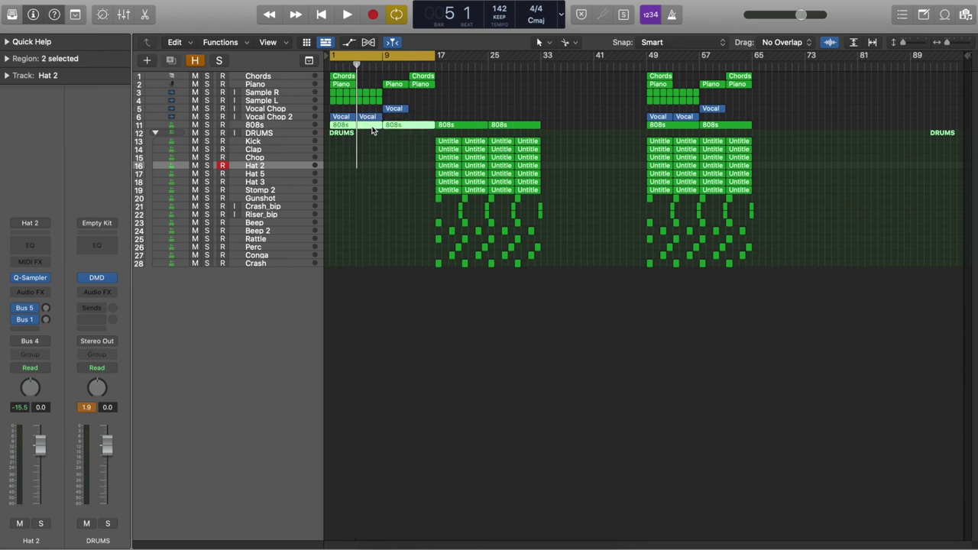
{"action": "key", "text": "p"}
{"action": "scroll", "coordinate": [537, 282], "scroll_direction": "down", "scroll_amount": 5}
{"action": "scroll", "coordinate": [520, 326], "scroll_direction": "down", "scroll_amount": 3}
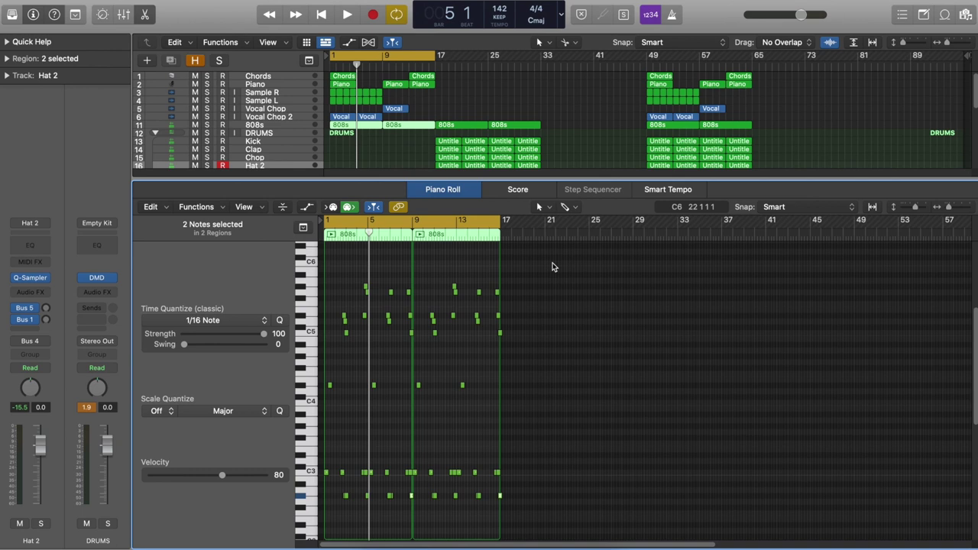
Step: Delete the upper 808s notes, keeping only the low bass line, and play from the start
{"action": "left_click_drag", "start_coordinate": [553, 258], "coordinate": [331, 342]}
{"action": "key", "text": "Delete"}
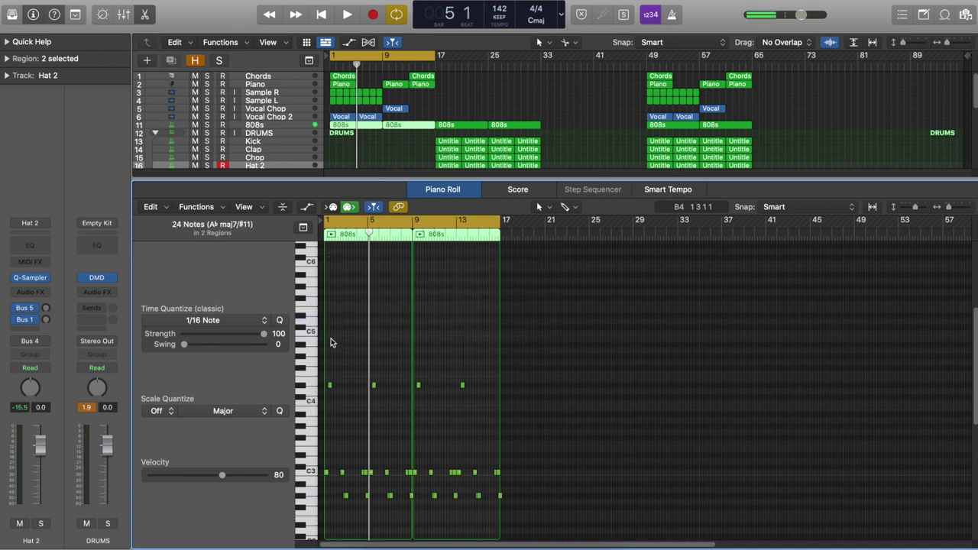
{"action": "key", "text": "space"}
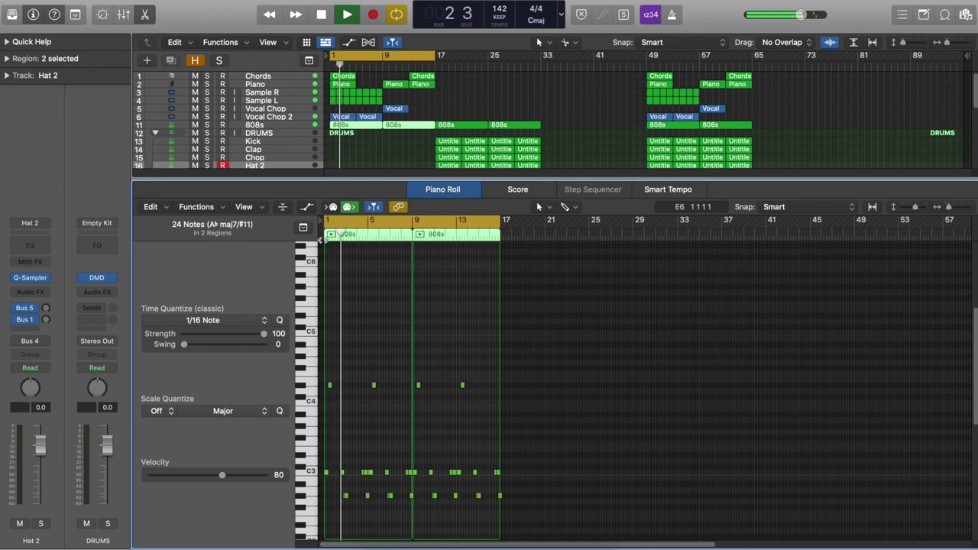
Step: Delete the first 808s region and split the chords and piano at bar 16
{"action": "left_click", "coordinate": [384, 166]}
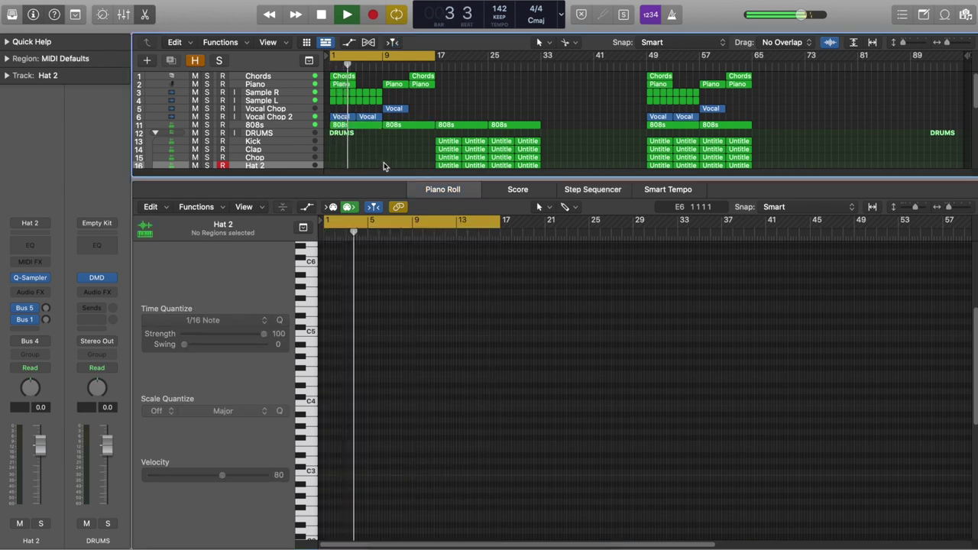
{"action": "left_click", "coordinate": [363, 124]}
{"action": "key", "text": "Delete"}
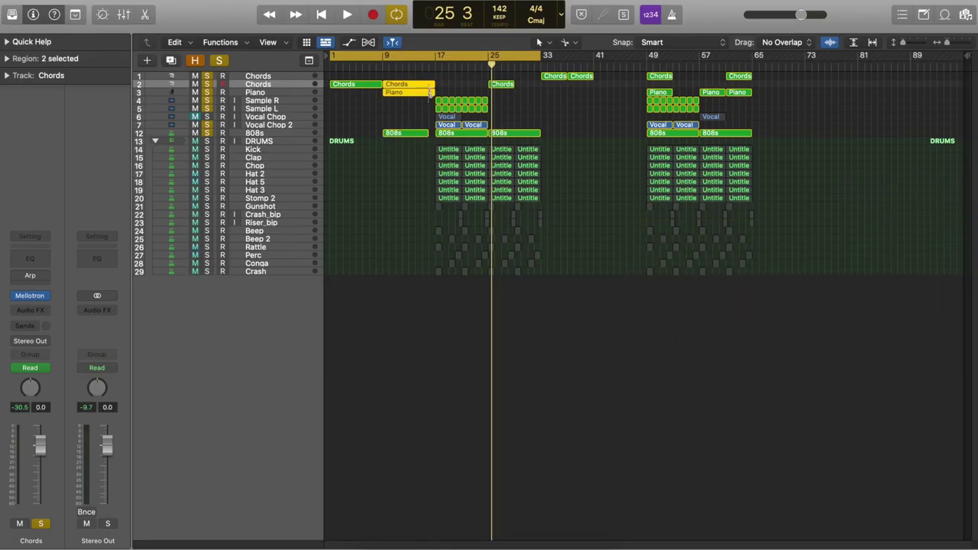
{"action": "left_click_drag", "start_coordinate": [431, 92], "coordinate": [433, 99]}
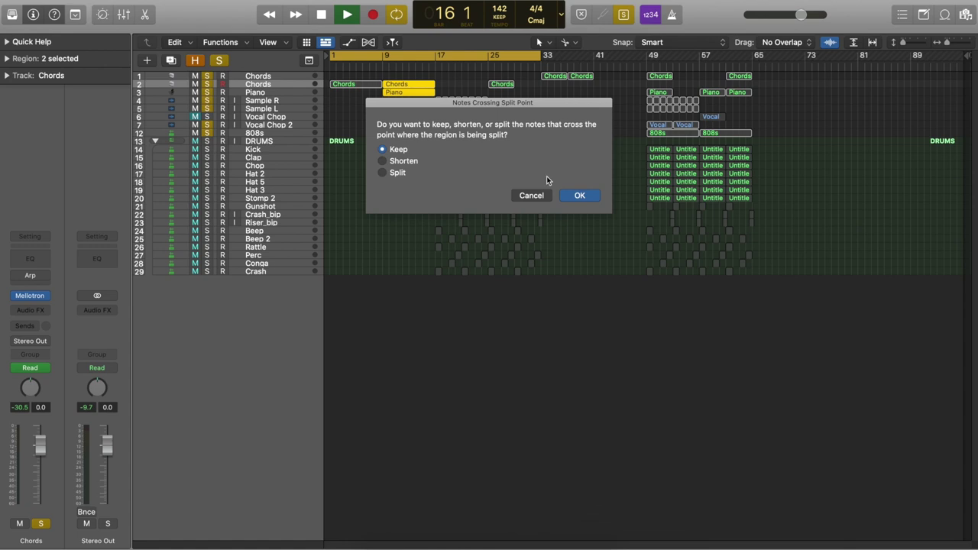
Step: Split the chords and piano at bar 16, keeping crossing notes, and bounce that bar in place as 'switchup'
{"action": "left_click", "coordinate": [579, 195]}
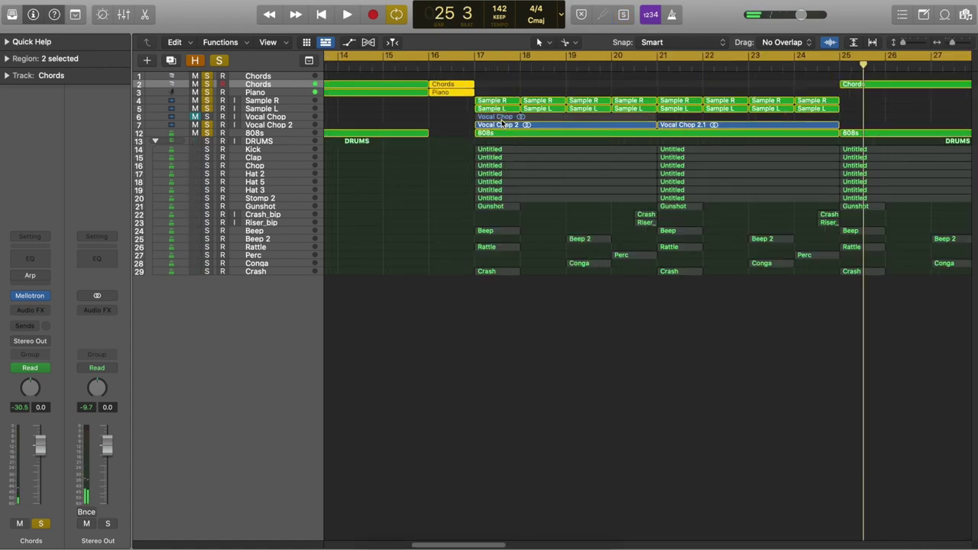
{"action": "right_click", "coordinate": [468, 87]}
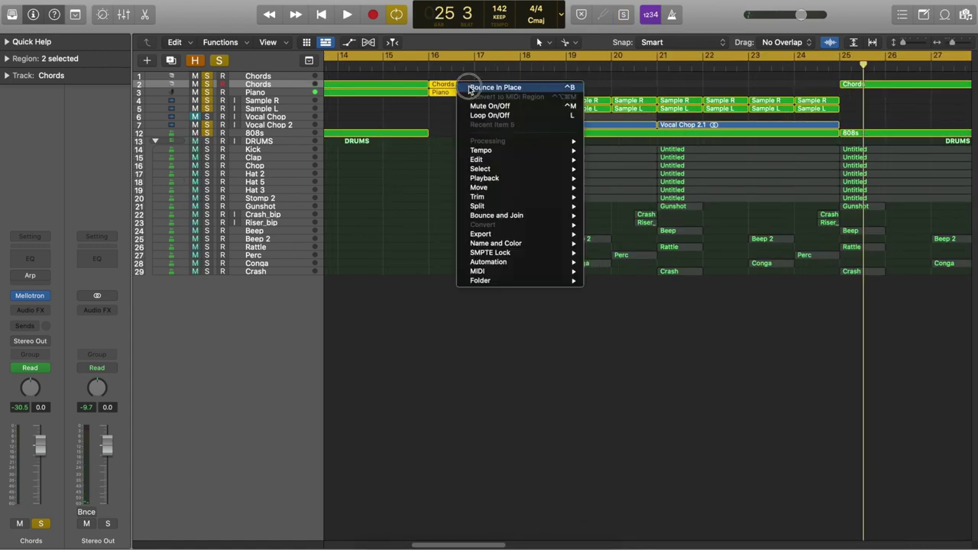
{"action": "left_click", "coordinate": [468, 87]}
{"action": "type", "text": "s"}
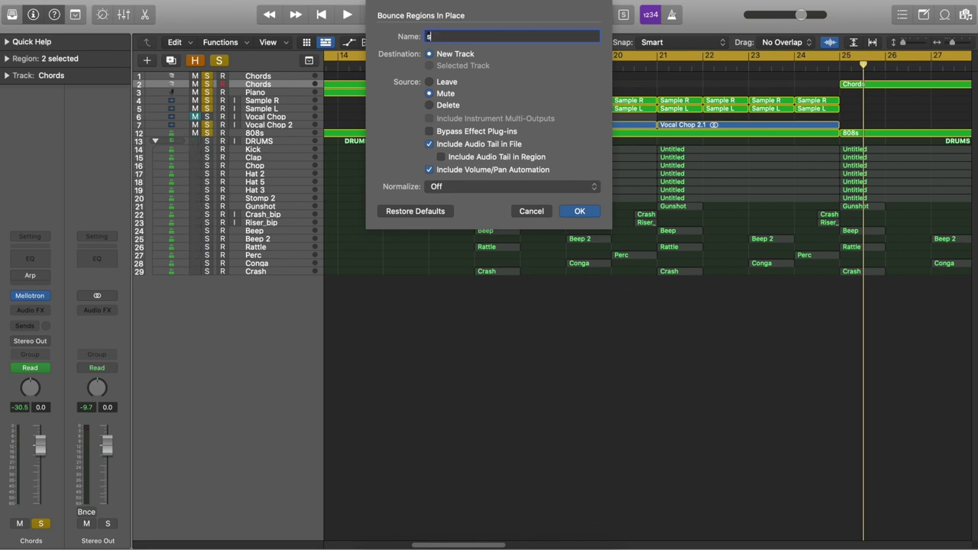
{"action": "type", "text": "witchu"}
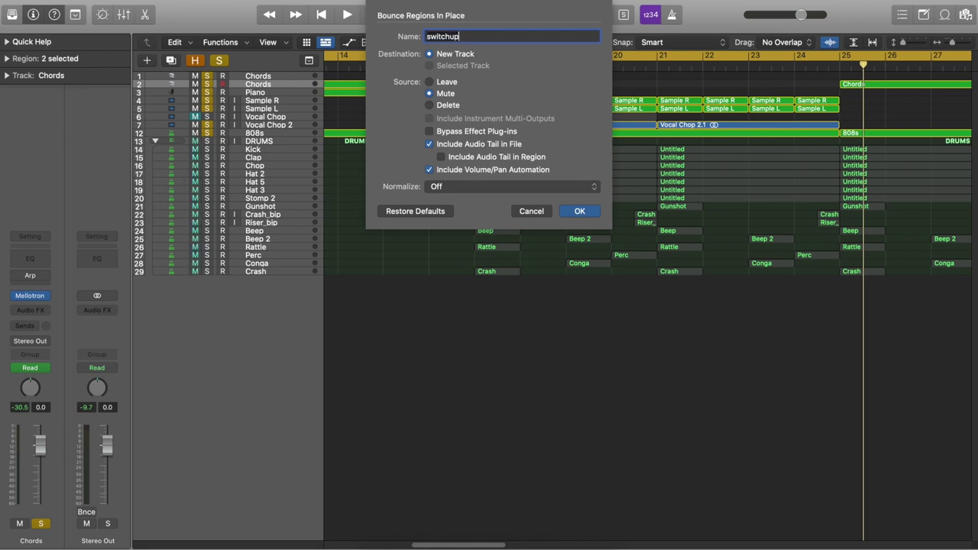
{"action": "type", "text": "p"}
{"action": "key", "text": "Return"}
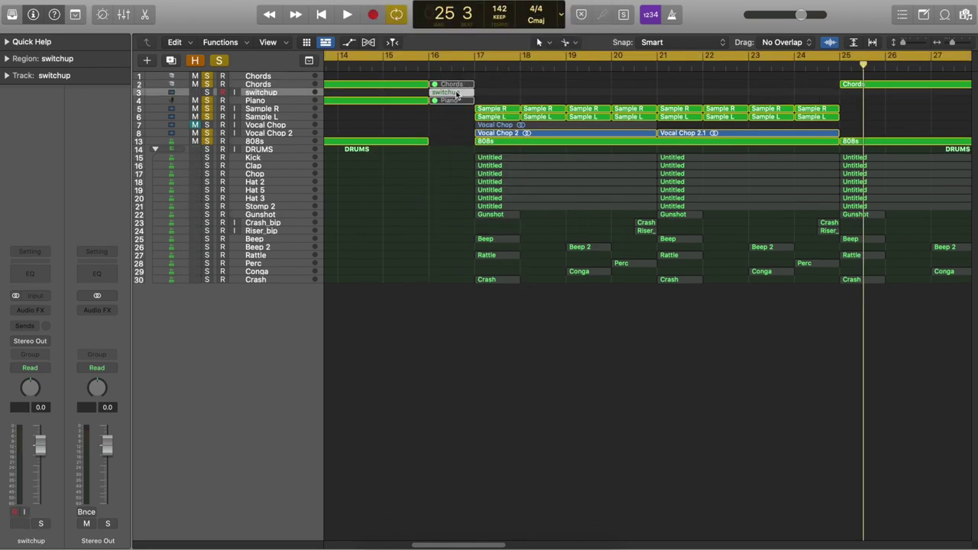
Step: Enlarge the tracks and audition the new switchup clip
{"action": "key", "text": "super+Down"}
{"action": "key", "text": "space"}
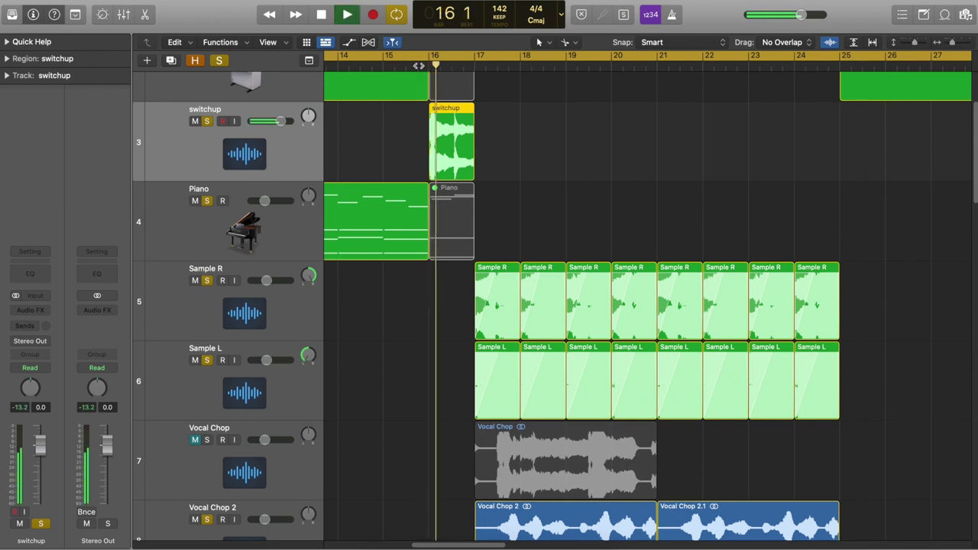
{"action": "key", "text": "space"}
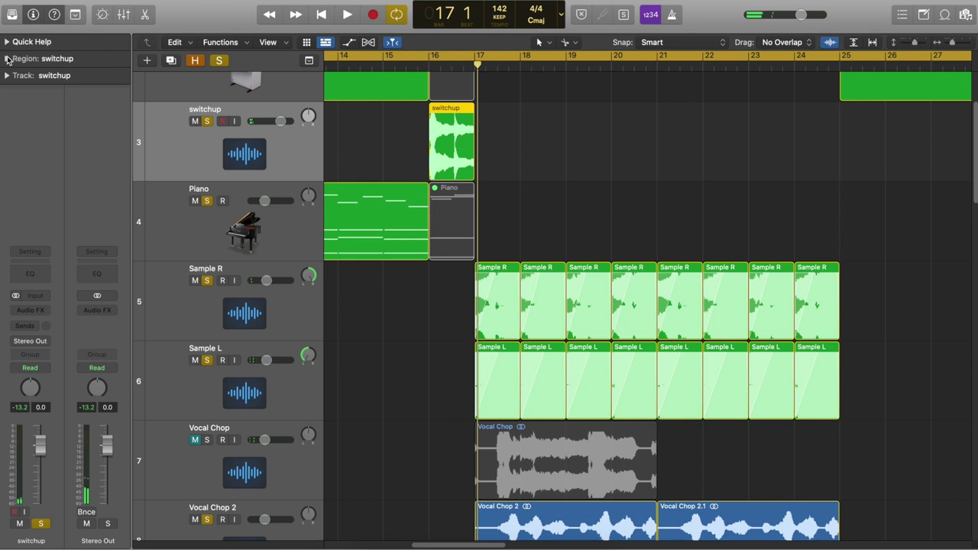
{"action": "left_click", "coordinate": [7, 59]}
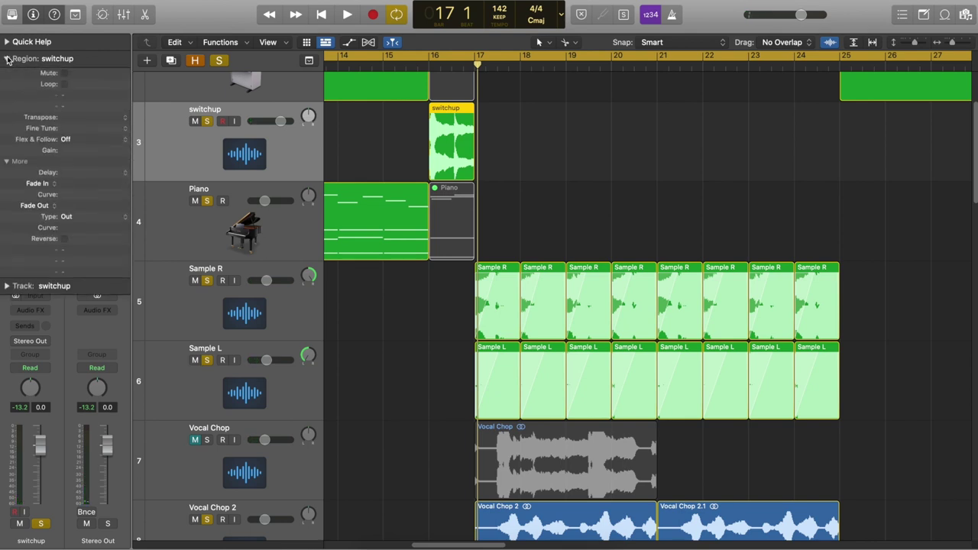
Step: Set the switchup region's fade-in to Speed Up 250 and fade-out to Slow Down 250
{"action": "left_click", "coordinate": [48, 185]}
{"action": "left_click", "coordinate": [42, 192]}
{"action": "left_click", "coordinate": [34, 206]}
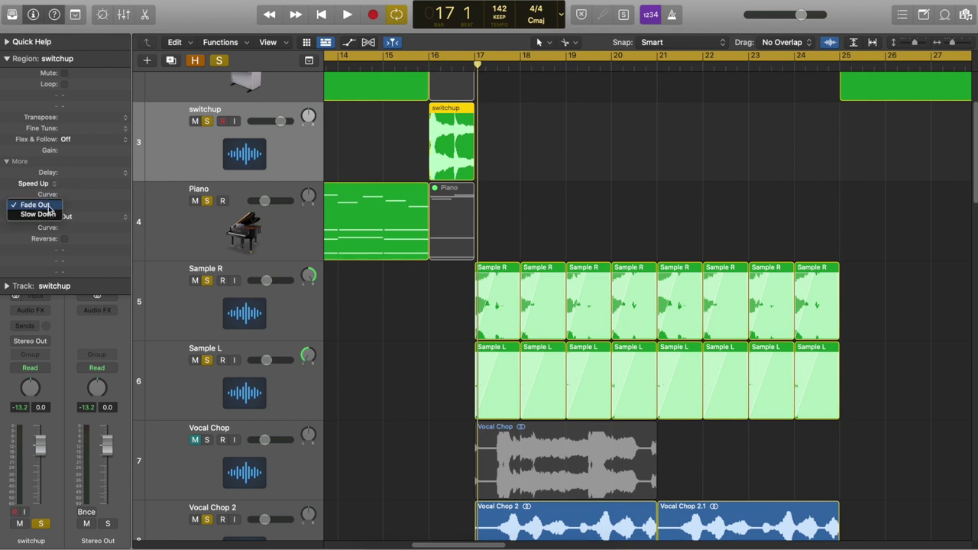
{"action": "left_click", "coordinate": [35, 215]}
{"action": "double_click", "coordinate": [84, 185]}
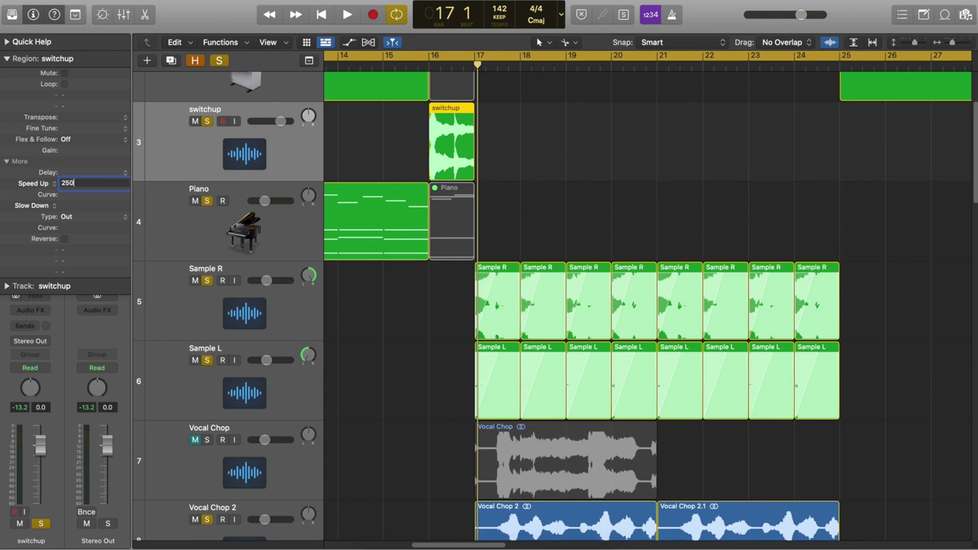
{"action": "key", "text": "Return"}
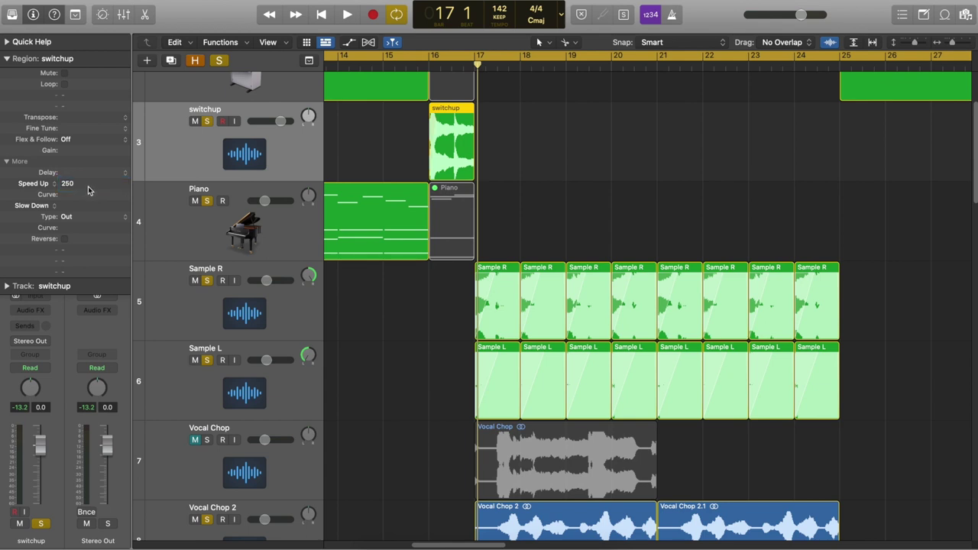
{"action": "double_click", "coordinate": [77, 207]}
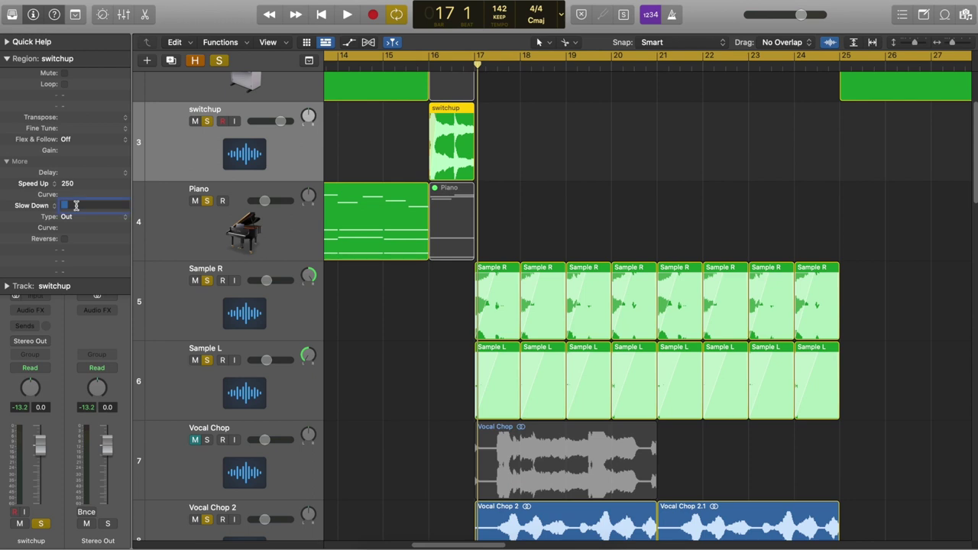
{"action": "key", "text": "Return"}
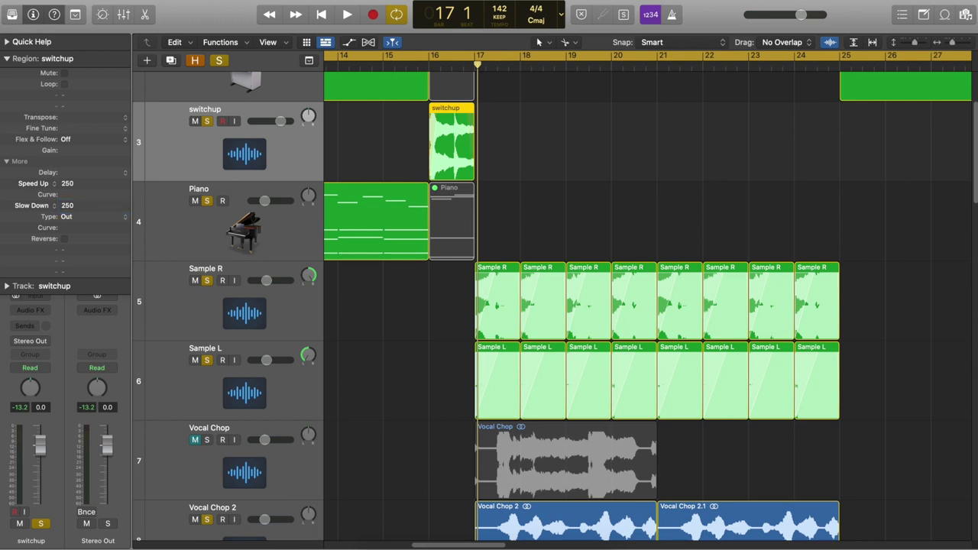
Step: Reverse the switchup region while auditioning it from just before the switch-up
{"action": "double_click", "coordinate": [411, 66]}
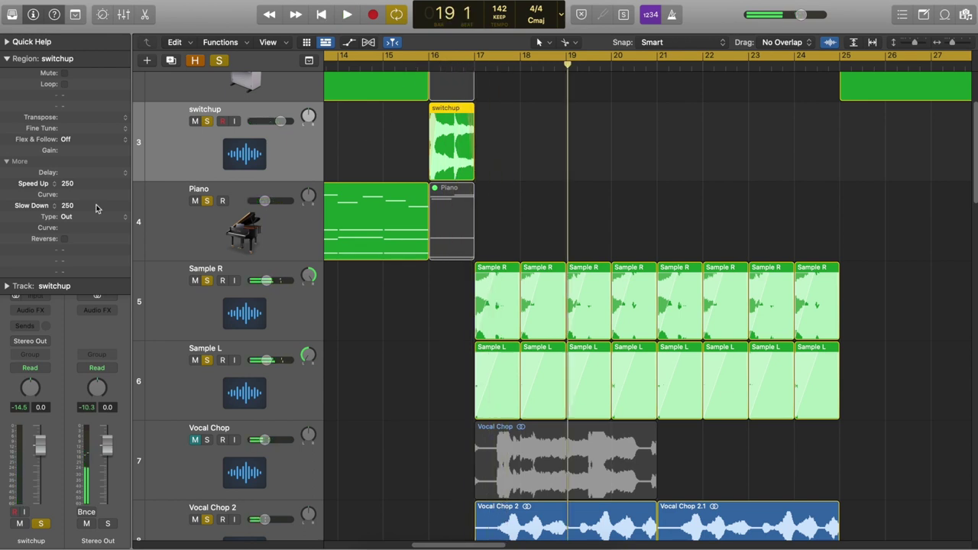
{"action": "left_click", "coordinate": [65, 239]}
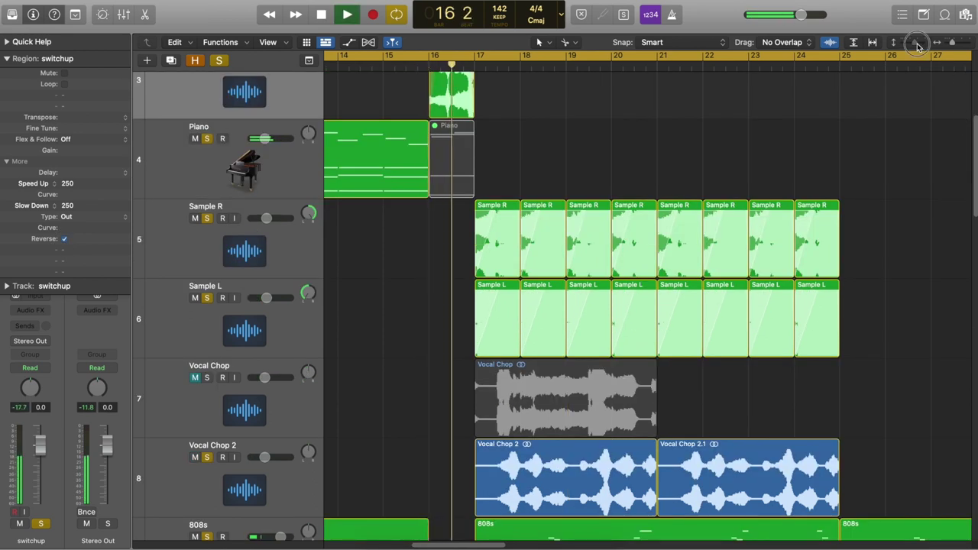
{"action": "left_click", "coordinate": [918, 46]}
{"action": "key", "text": "space"}
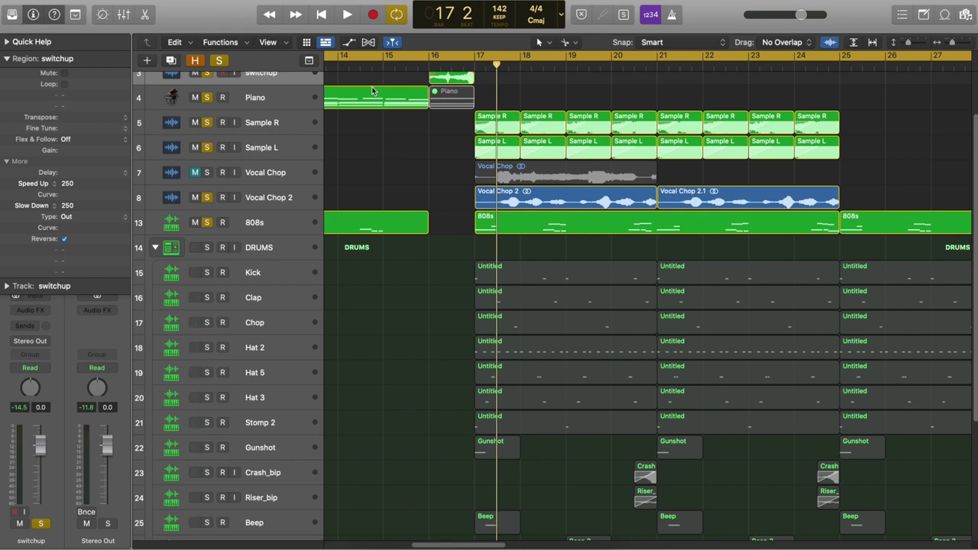
Step: Audition the arrangement, then set the switchup region's Speed Up and Slow Down to 500
{"action": "left_click", "coordinate": [209, 254]}
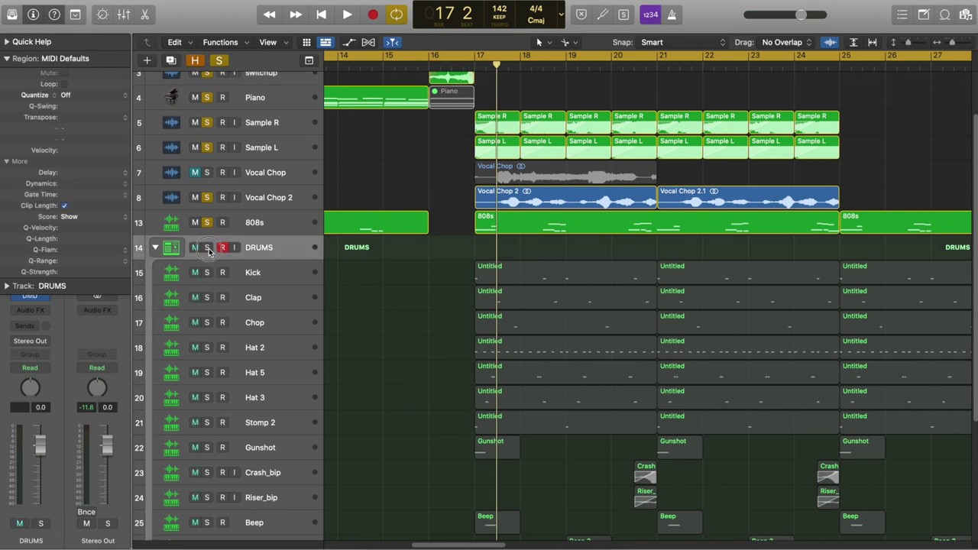
{"action": "key", "text": "space"}
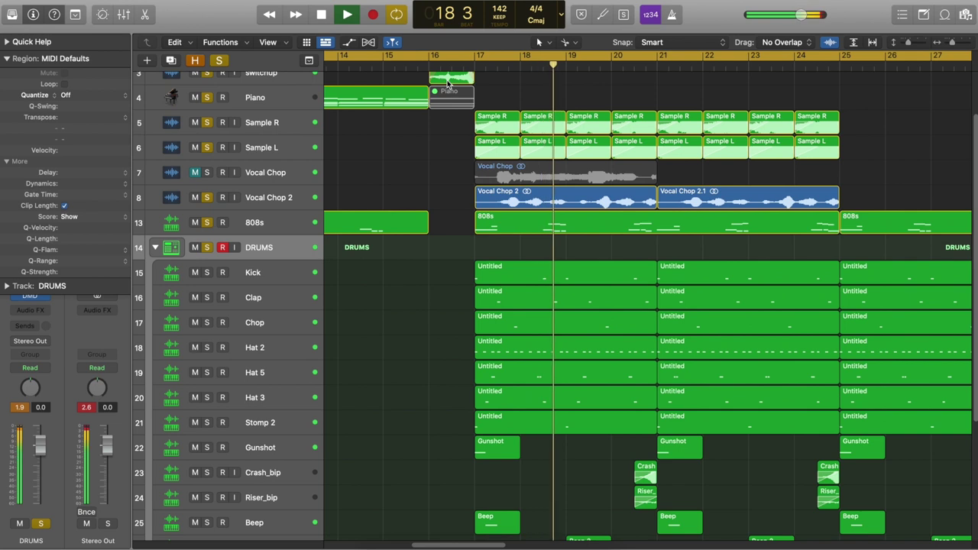
{"action": "key", "text": "space"}
{"action": "left_click", "coordinate": [448, 82]}
{"action": "scroll", "coordinate": [449, 114], "scroll_direction": "up", "scroll_amount": 2}
{"action": "double_click", "coordinate": [85, 185]}
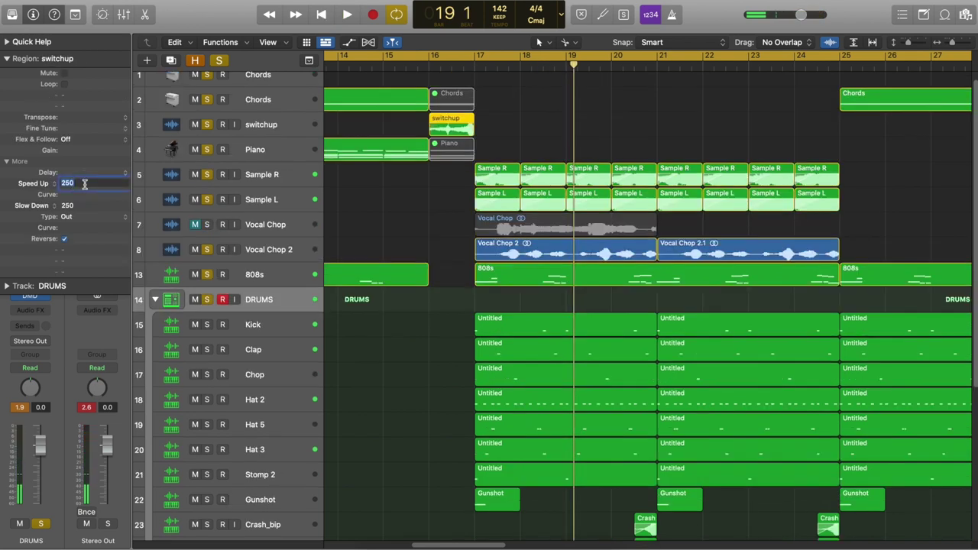
{"action": "type", "text": "500"}
{"action": "key", "text": "Return"}
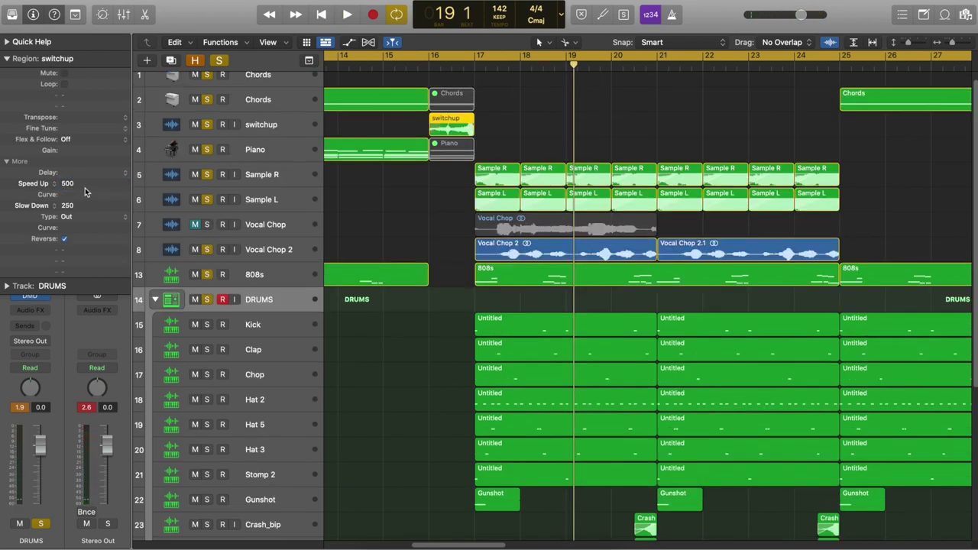
{"action": "double_click", "coordinate": [80, 205]}
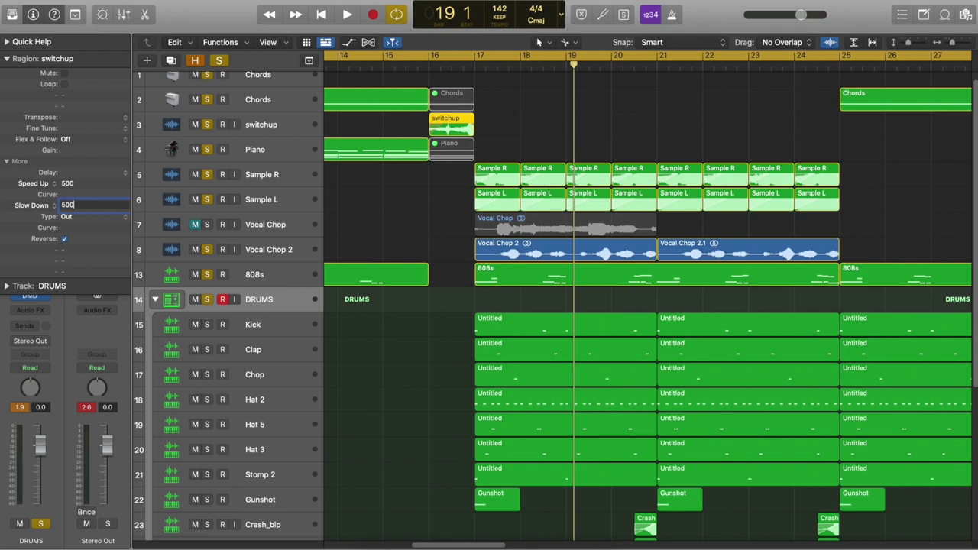
{"action": "key", "text": "Return"}
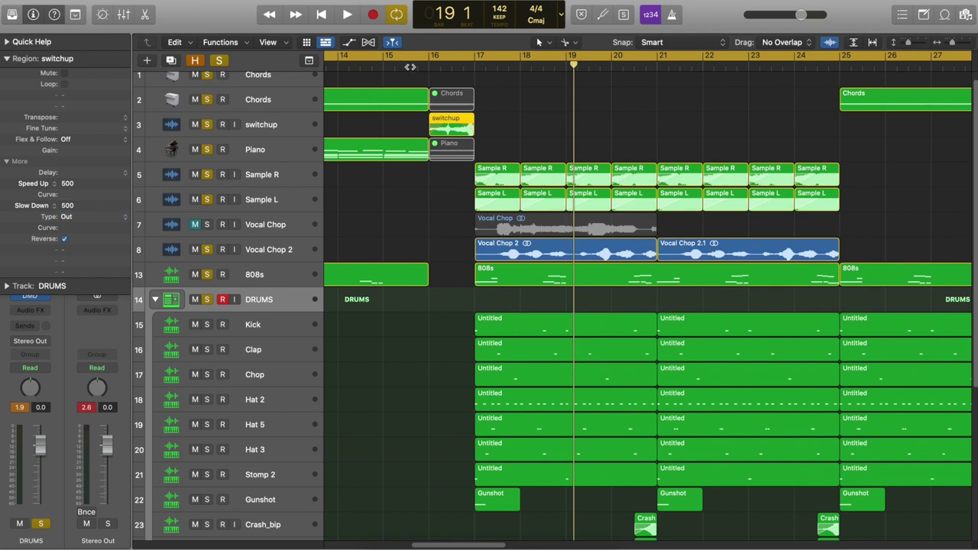
Step: Trim the switchup region's end back before bar 17 and play it from bar 15
{"action": "double_click", "coordinate": [410, 67]}
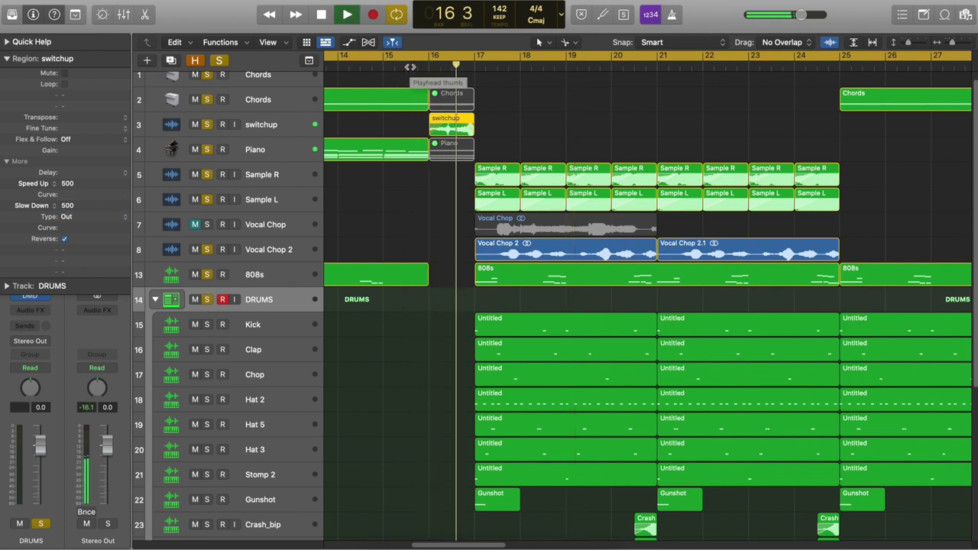
{"action": "key", "text": "space"}
{"action": "left_click", "coordinate": [286, 135]}
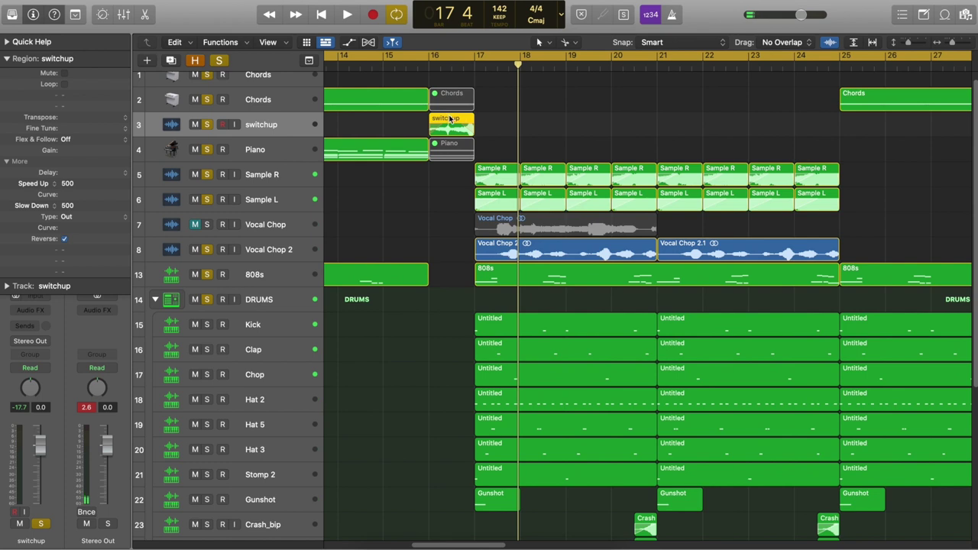
{"action": "key", "text": "super+Right"}
{"action": "left_click_drag", "start_coordinate": [583, 133], "coordinate": [565, 130]}
{"action": "left_click", "coordinate": [391, 68]}
{"action": "key", "text": "space"}
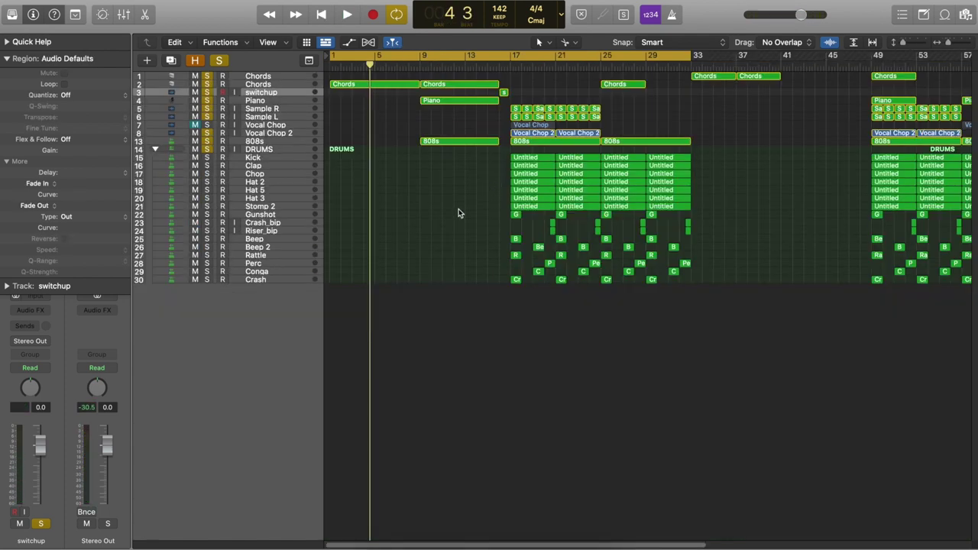
Step: Copy the Hat 2 regions earlier so the pattern also fills bars 9–16
{"action": "left_click", "coordinate": [292, 185]}
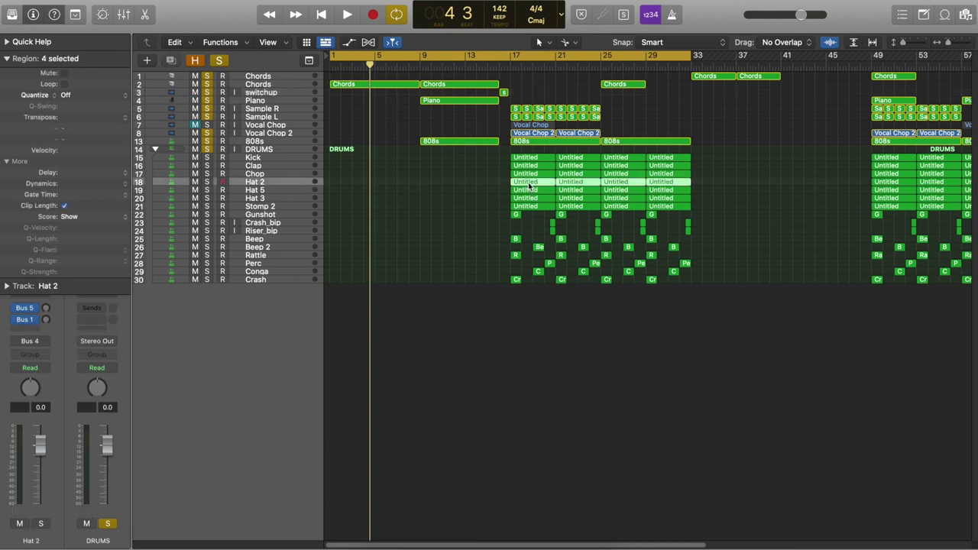
{"action": "left_click_drag", "start_coordinate": [527, 184], "coordinate": [354, 191]}
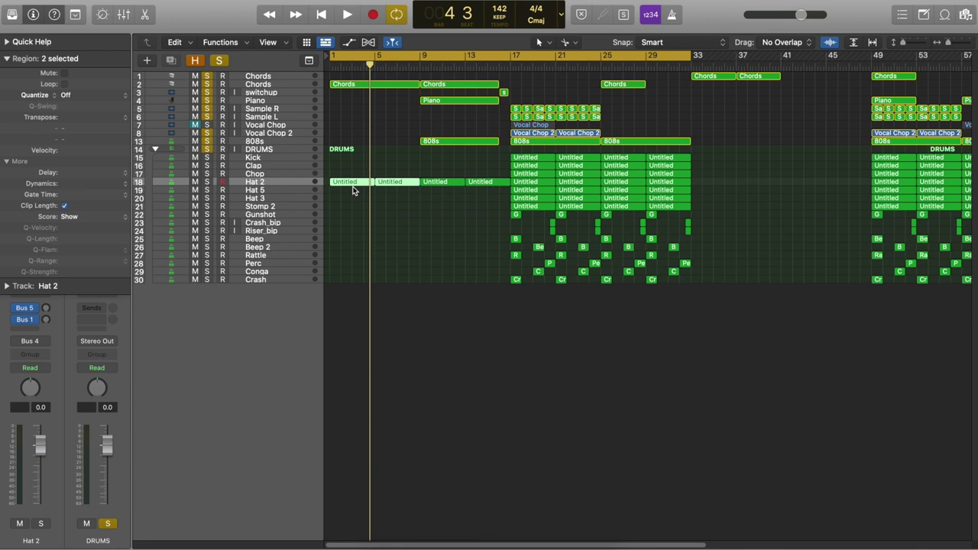
{"action": "double_click", "coordinate": [408, 68]}
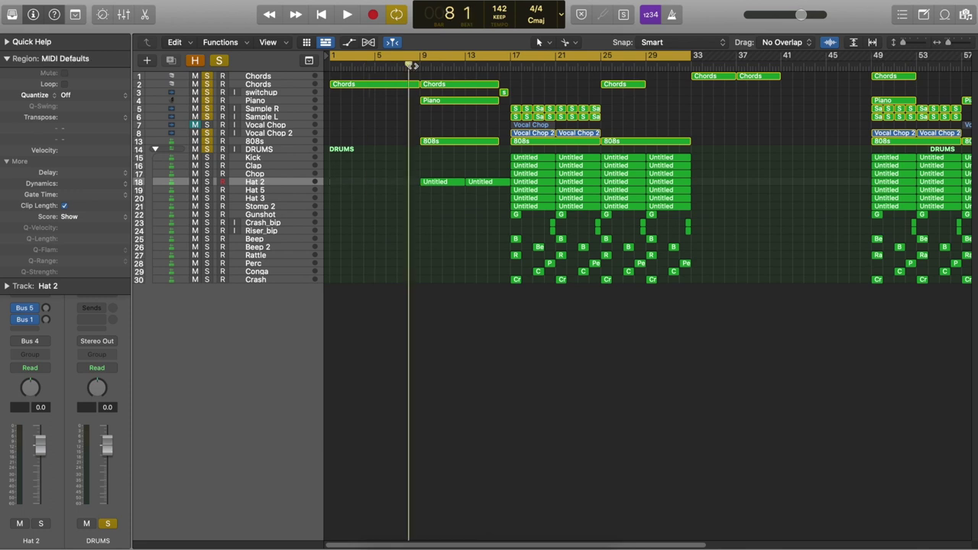
Step: In the bar-9 Hat 2 region, delete three hi-hat notes near bar 10 and three near bar 11
{"action": "left_click", "coordinate": [440, 184]}
{"action": "double_click", "coordinate": [439, 185]}
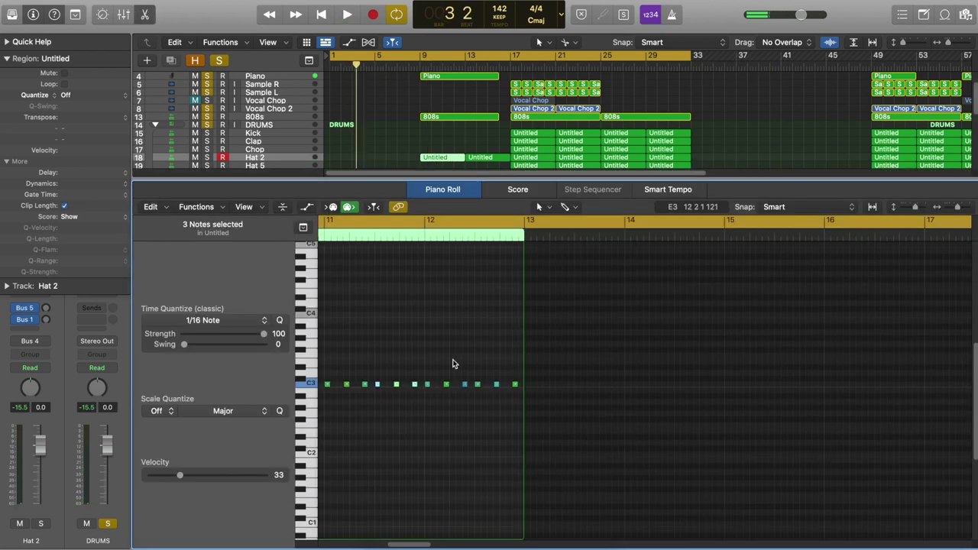
{"action": "left_click_drag", "start_coordinate": [531, 372], "coordinate": [468, 398]}
{"action": "key", "text": "Delete"}
{"action": "key", "text": "space"}
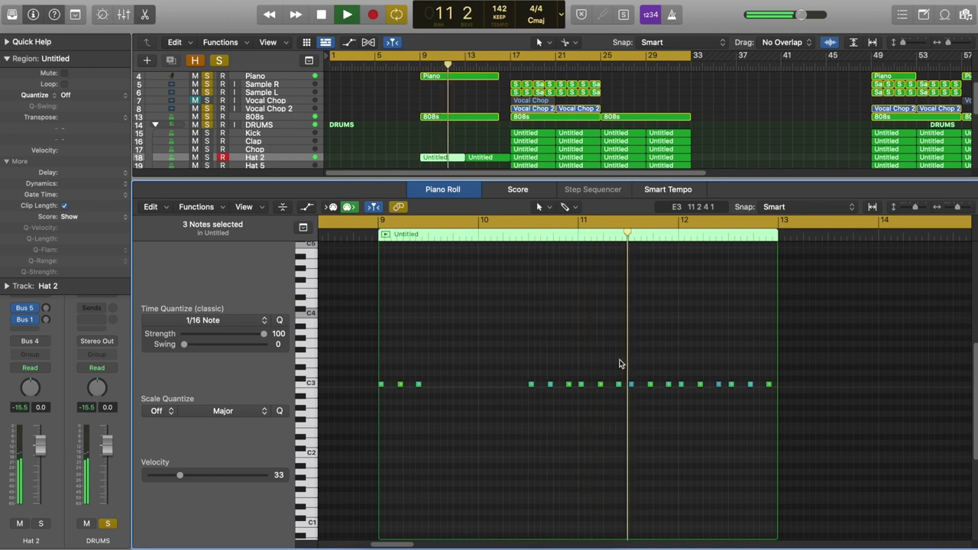
{"action": "key", "text": "space"}
{"action": "left_click_drag", "start_coordinate": [633, 371], "coordinate": [672, 402]}
{"action": "key", "text": "Delete"}
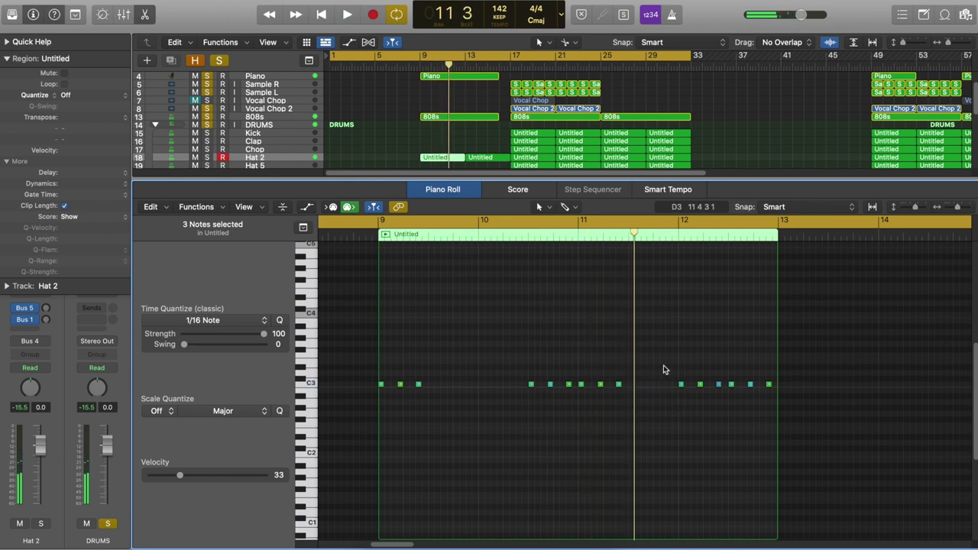
{"action": "key", "text": "space"}
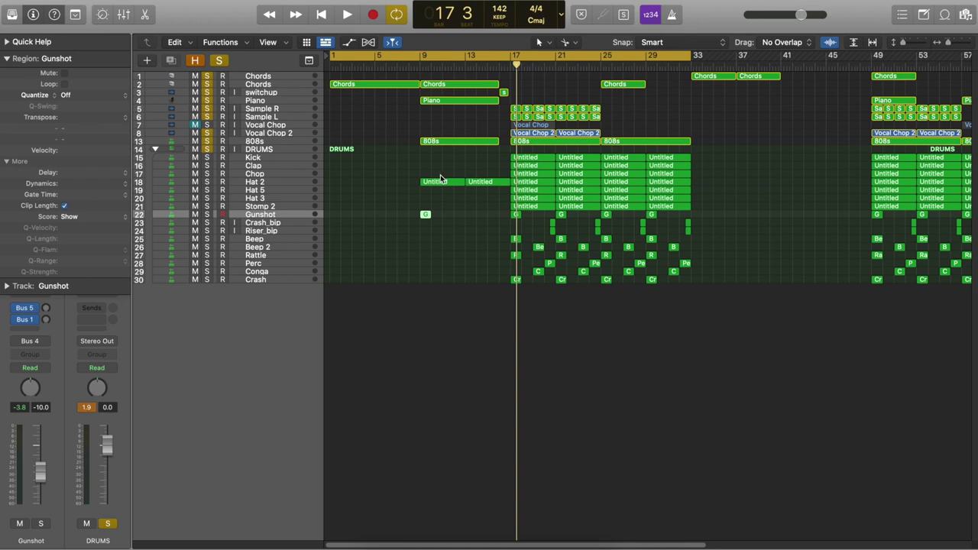
Step: Delete the six percussion regions at bar 17
{"action": "double_click", "coordinate": [402, 62]}
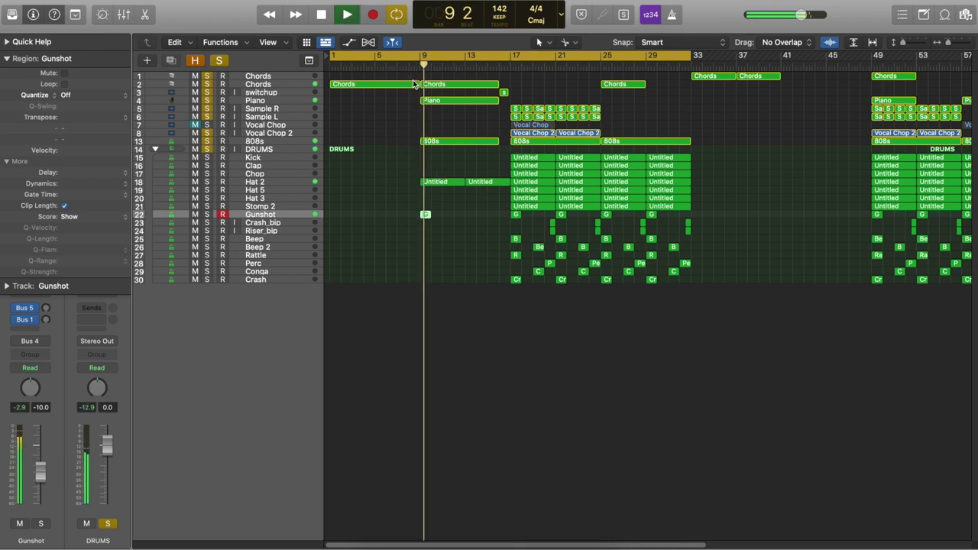
{"action": "left_click", "coordinate": [525, 142]}
{"action": "key", "text": "space"}
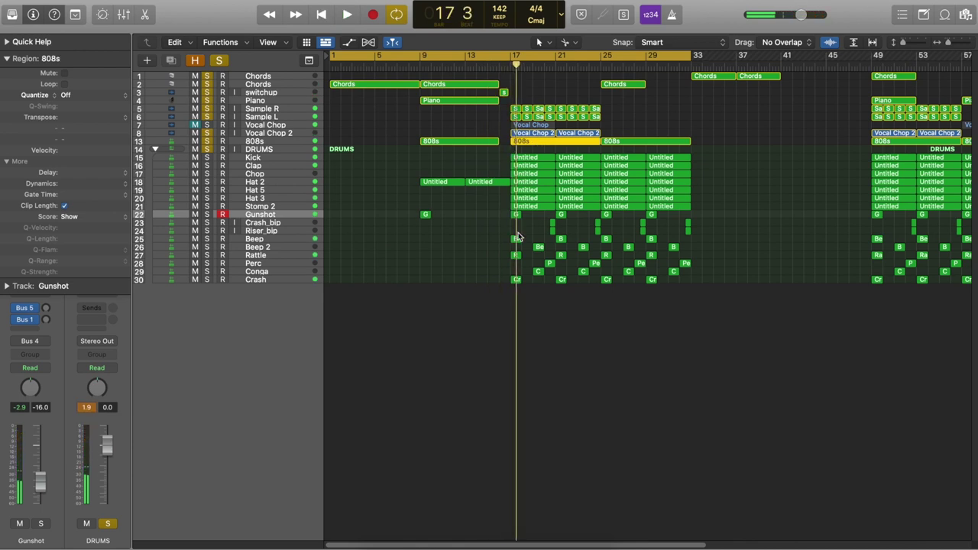
{"action": "left_click_drag", "start_coordinate": [483, 233], "coordinate": [545, 285]}
{"action": "key", "text": "space"}
{"action": "key", "text": "Delete"}
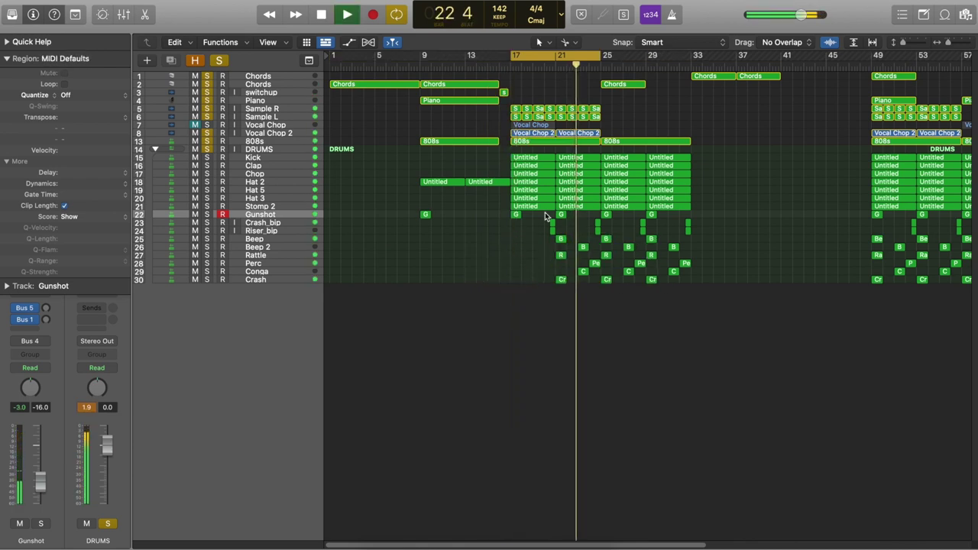
Step: Trim the Kick region so it starts at bar 19, then review from bar 17
{"action": "key", "text": "space"}
{"action": "key", "text": "space"}
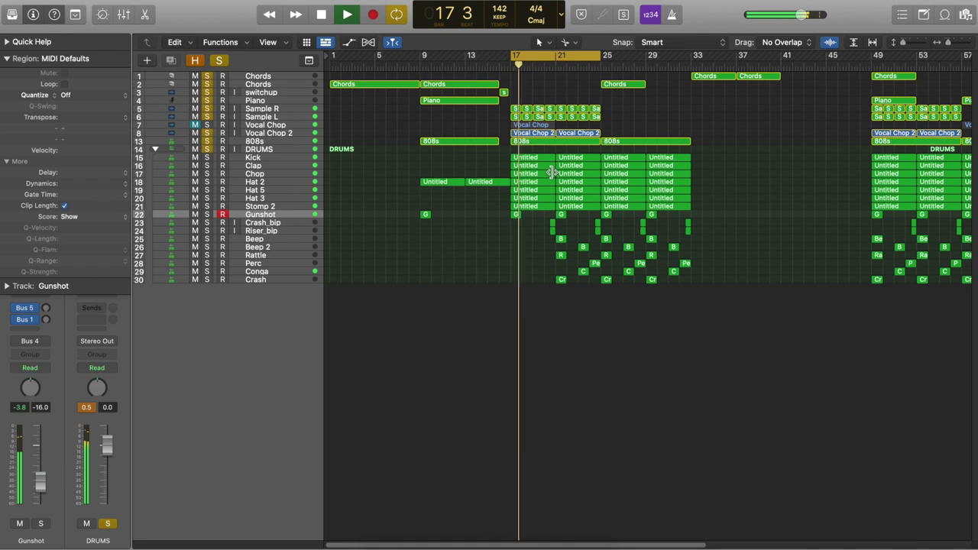
{"action": "left_click_drag", "start_coordinate": [512, 158], "coordinate": [533, 159]}
{"action": "left_click", "coordinate": [509, 66]}
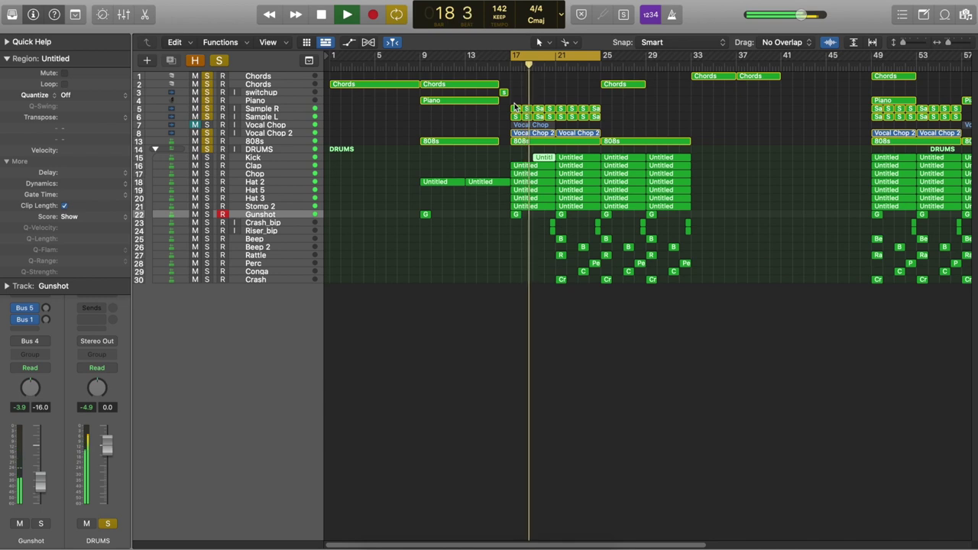
{"action": "double_click", "coordinate": [646, 141]}
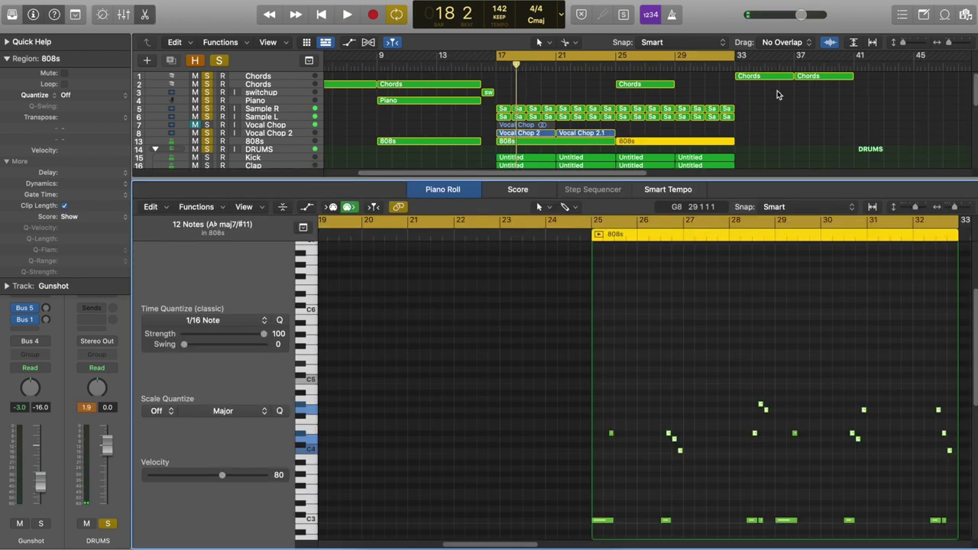
Step: Bring Grime Bass.wav in from the Browser as a Quick Sampler track with Mono polyphony
{"action": "left_click", "coordinate": [966, 15]}
{"action": "scroll", "coordinate": [843, 223], "scroll_direction": "down", "scroll_amount": 2}
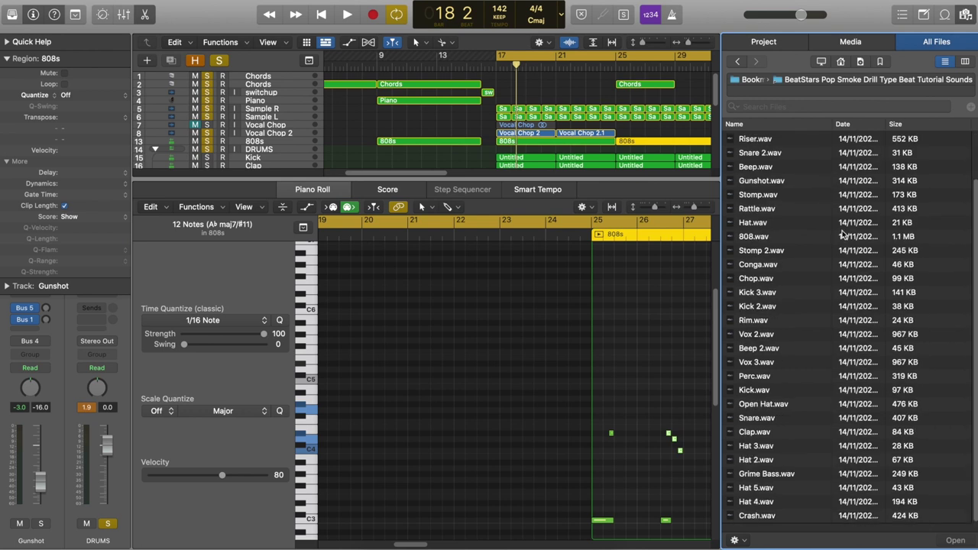
{"action": "left_click", "coordinate": [767, 475]}
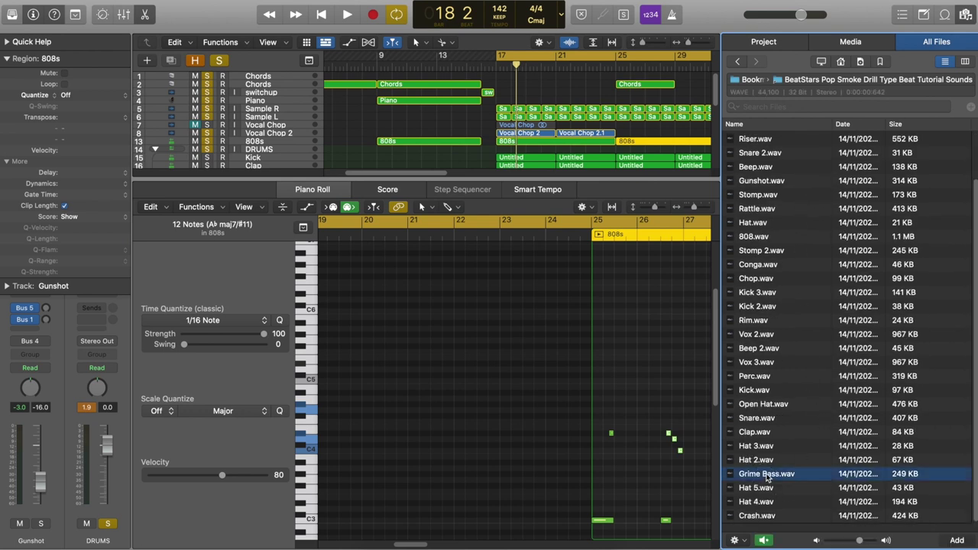
{"action": "left_click_drag", "start_coordinate": [540, 287], "coordinate": [413, 115]}
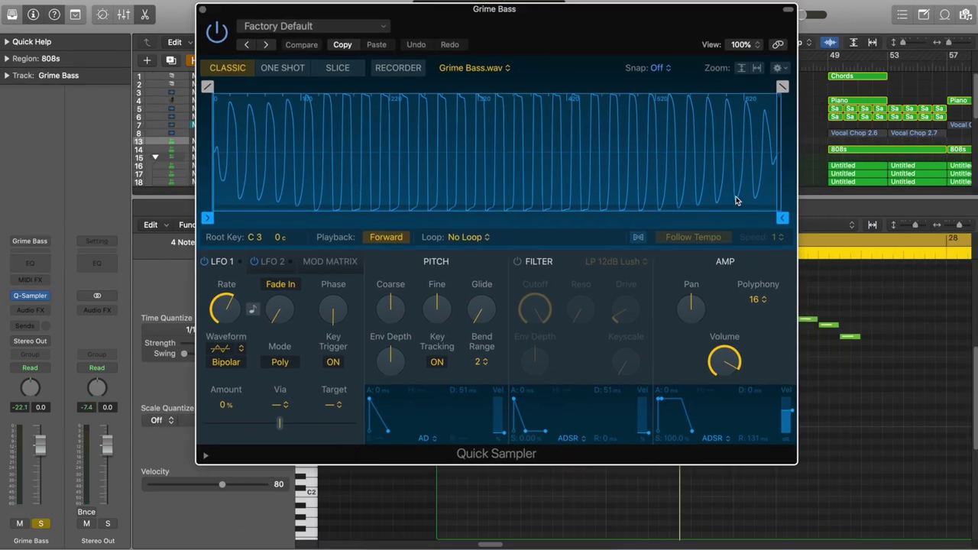
{"action": "left_click", "coordinate": [762, 301]}
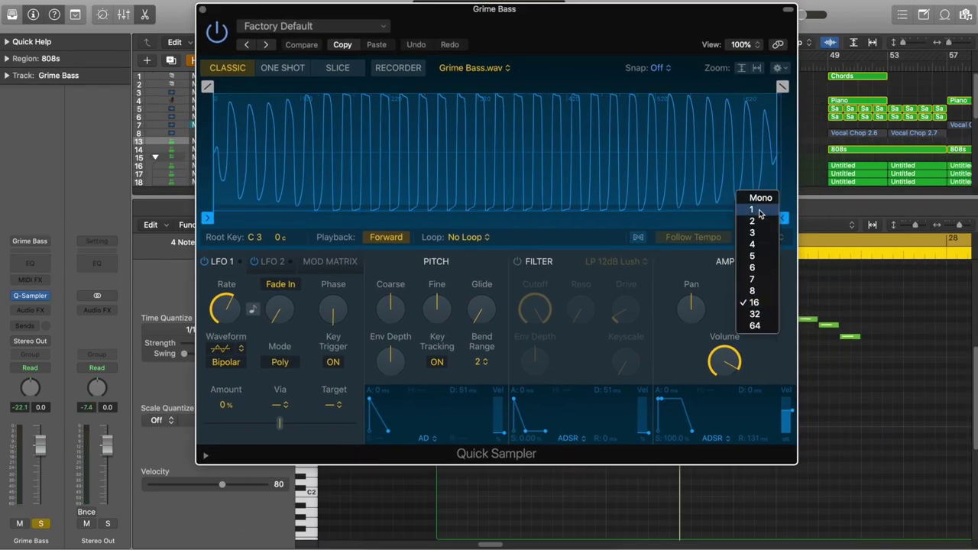
{"action": "left_click", "coordinate": [760, 198]}
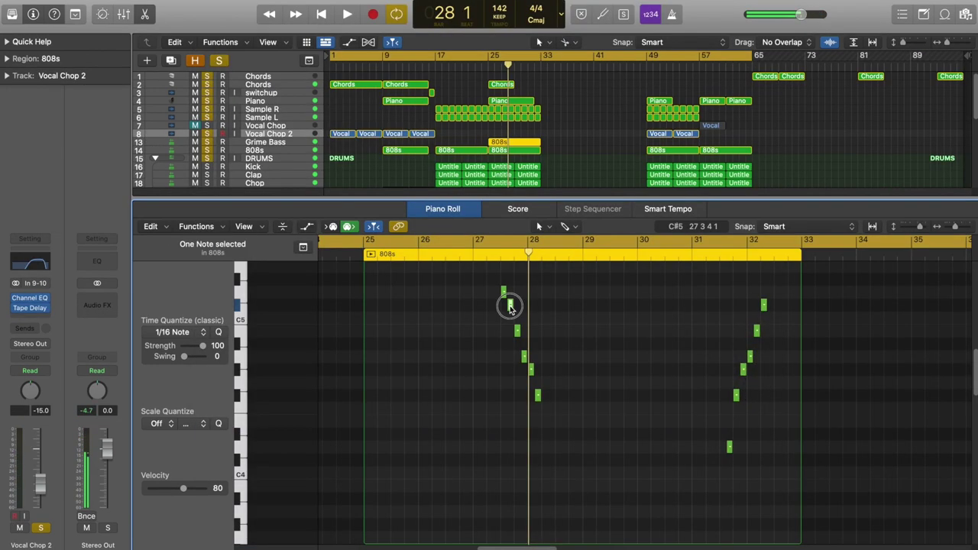
Step: Move the 808s note near bar 28 down from C#5 to B4 and play from bar 27
{"action": "left_click_drag", "start_coordinate": [510, 308], "coordinate": [538, 396]}
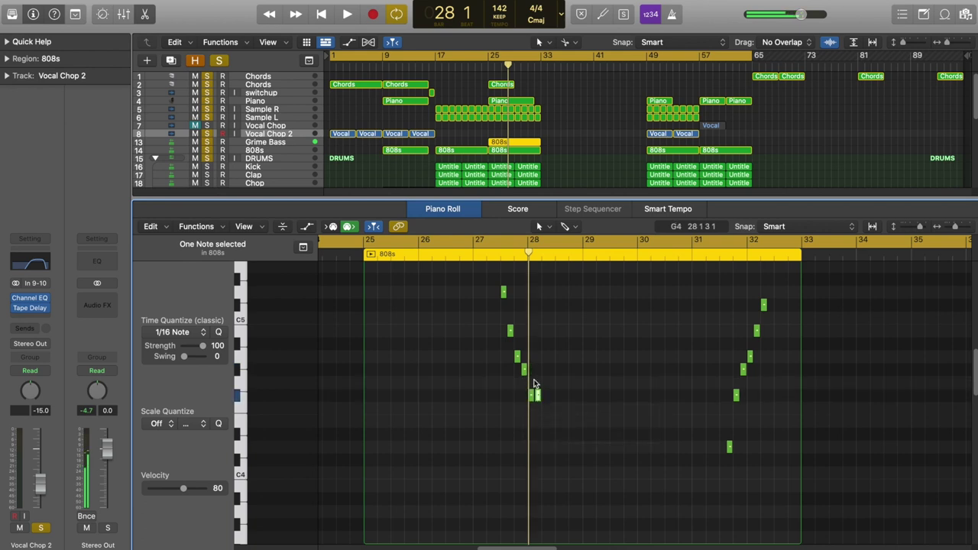
{"action": "double_click", "coordinate": [474, 252]}
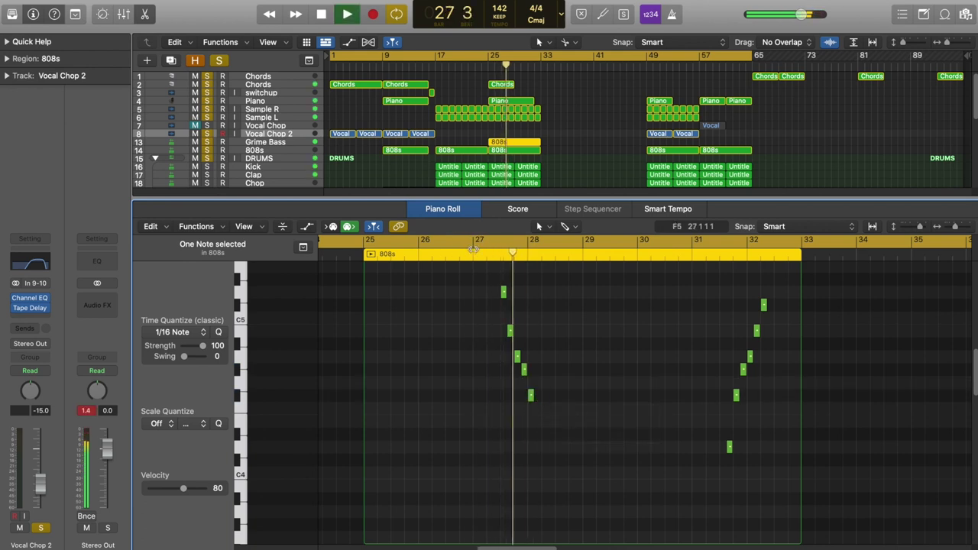